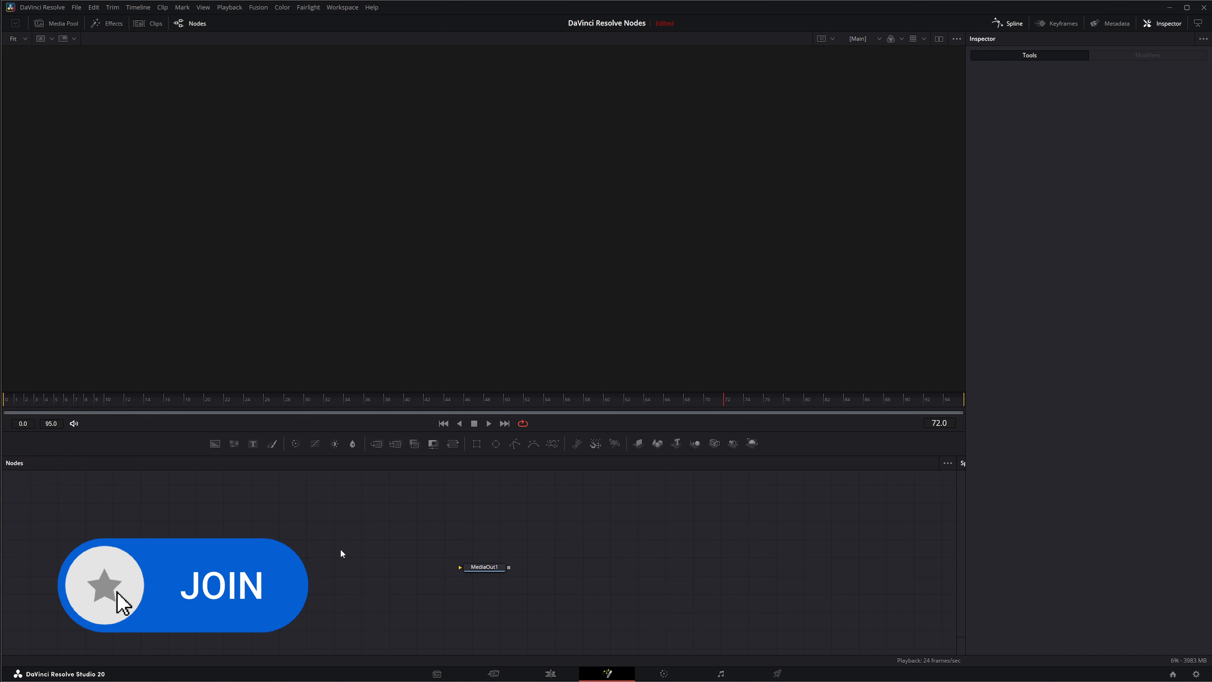
Step: Add a uRenderer node to the node graph and place it to the left of MediaOut1
key("shift+space")
type("ure")
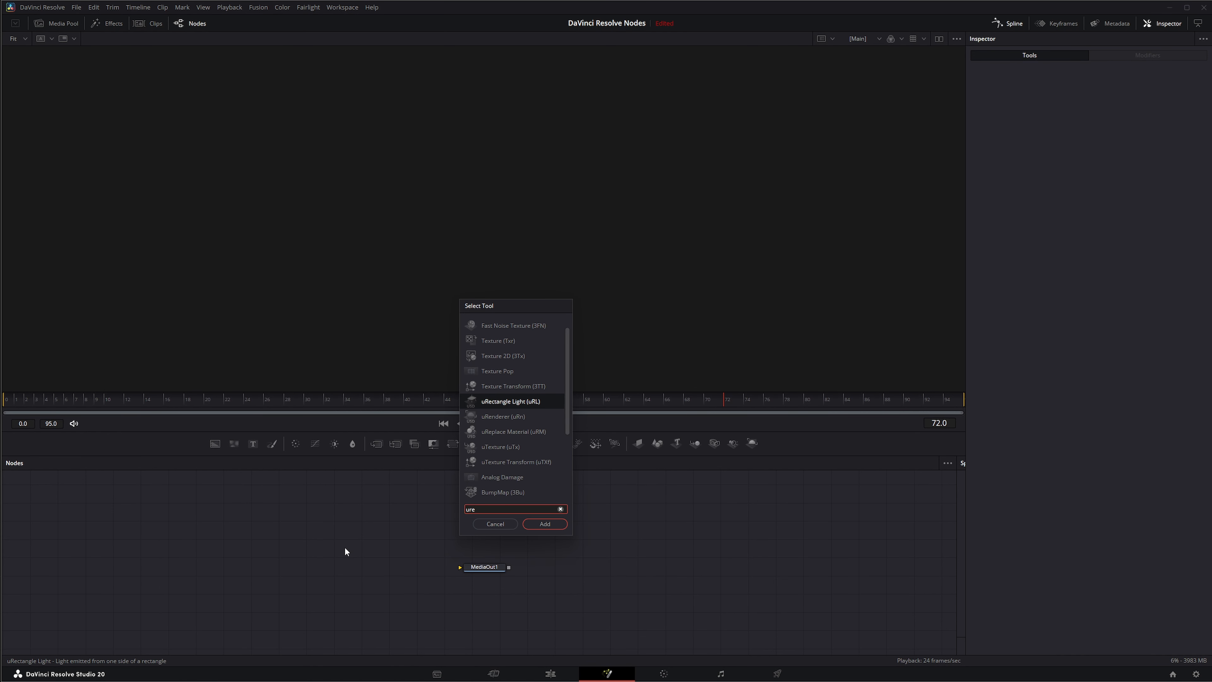
type("n")
key("Return")
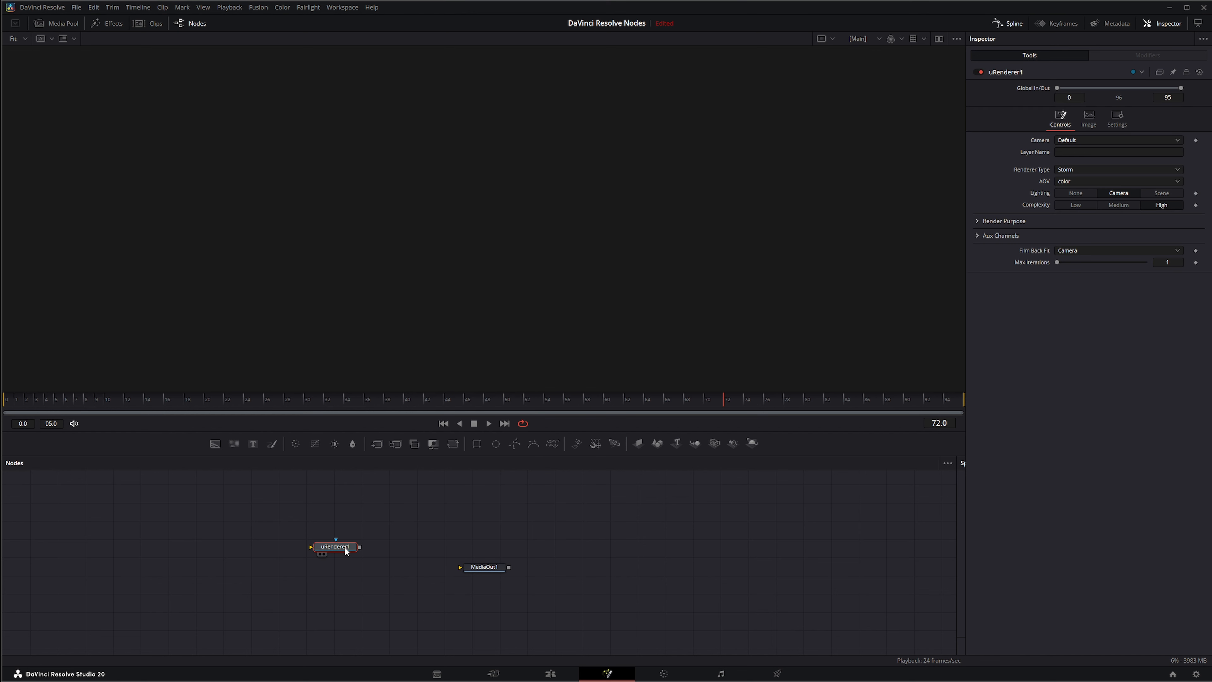
left_click_drag(349, 558, 397, 566)
Step: Add a uMerge node and connect its output into the uRenderer's input
key("shift+space")
type("umer")
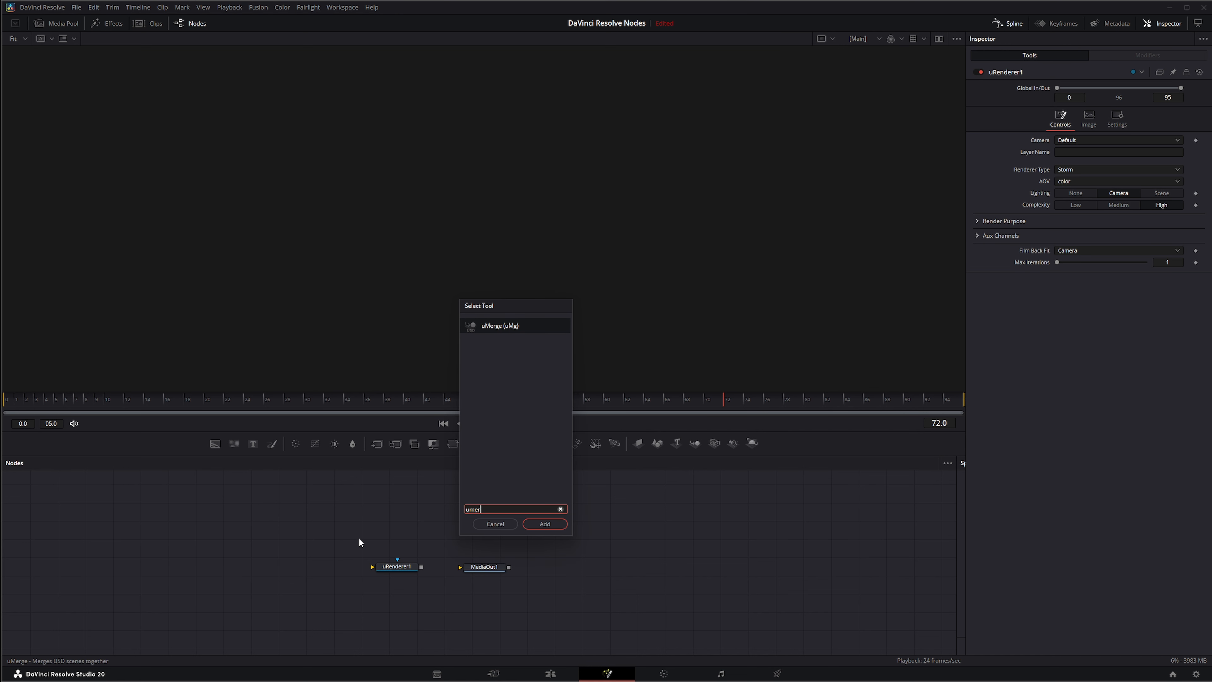
key("Return")
left_click_drag(359, 538, 372, 567)
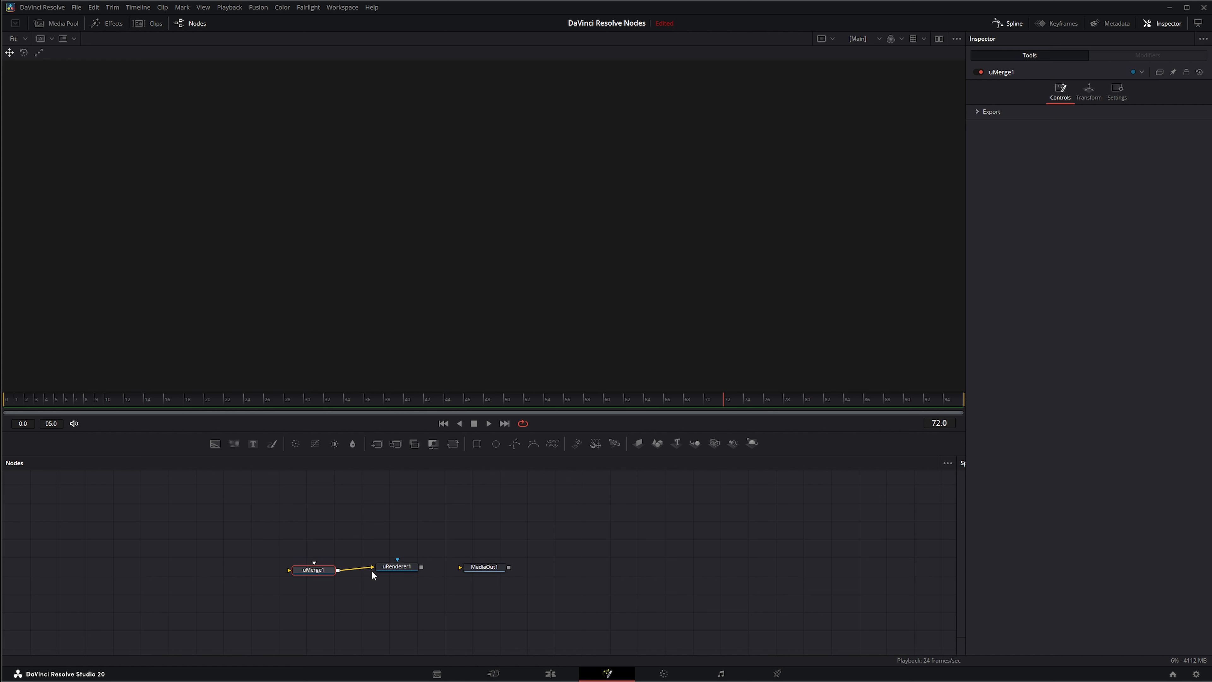
left_click(359, 541)
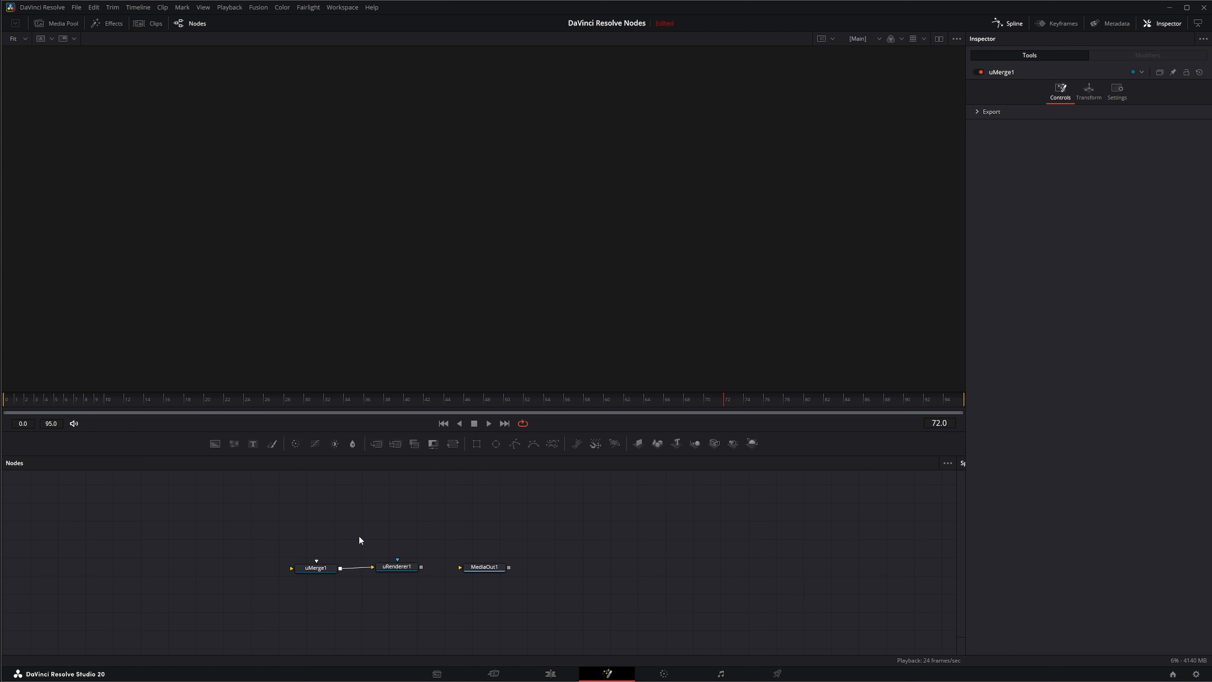
Step: Add a uImagePlane node and connect it into the uMerge's input
key("shift+space")
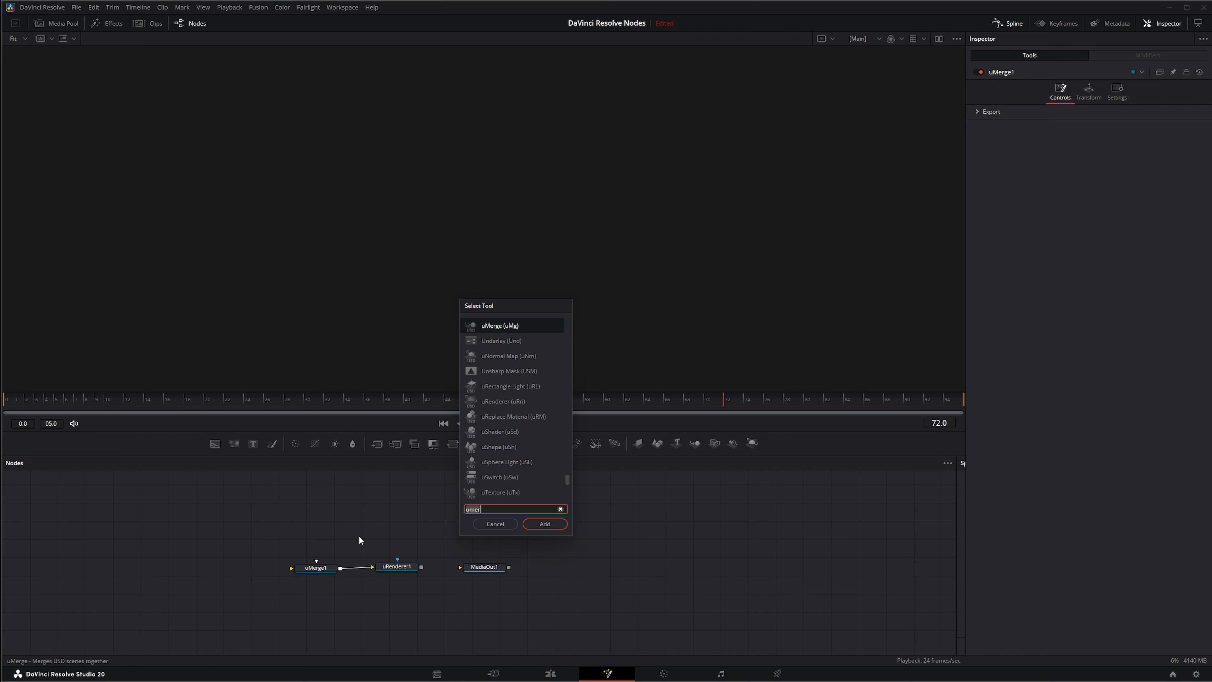
type("uim")
key("Return")
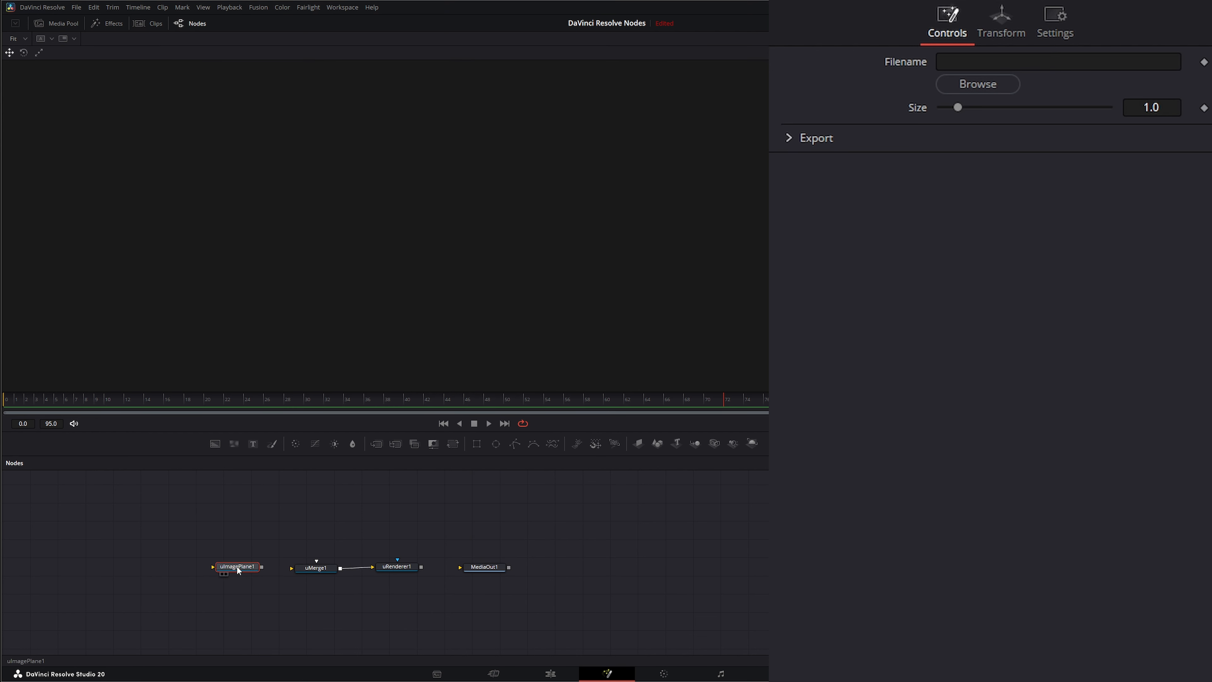
mouse_move(236, 567)
left_mouse_down()
mouse_move(291, 568)
mouse_move(246, 569)
left_mouse_up()
left_click_drag(213, 567, 161, 547)
Step: Browse for and load the 'CB Productions - Logo - white' image into the image plane
left_click(975, 90)
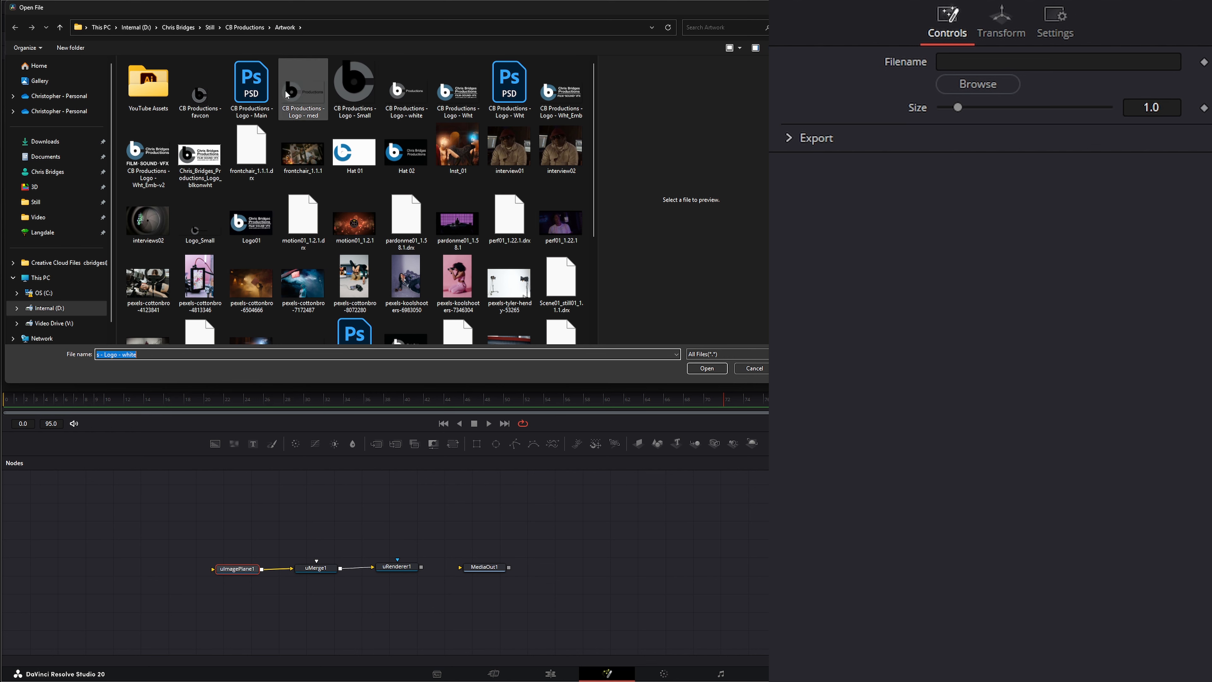
double_click(406, 93)
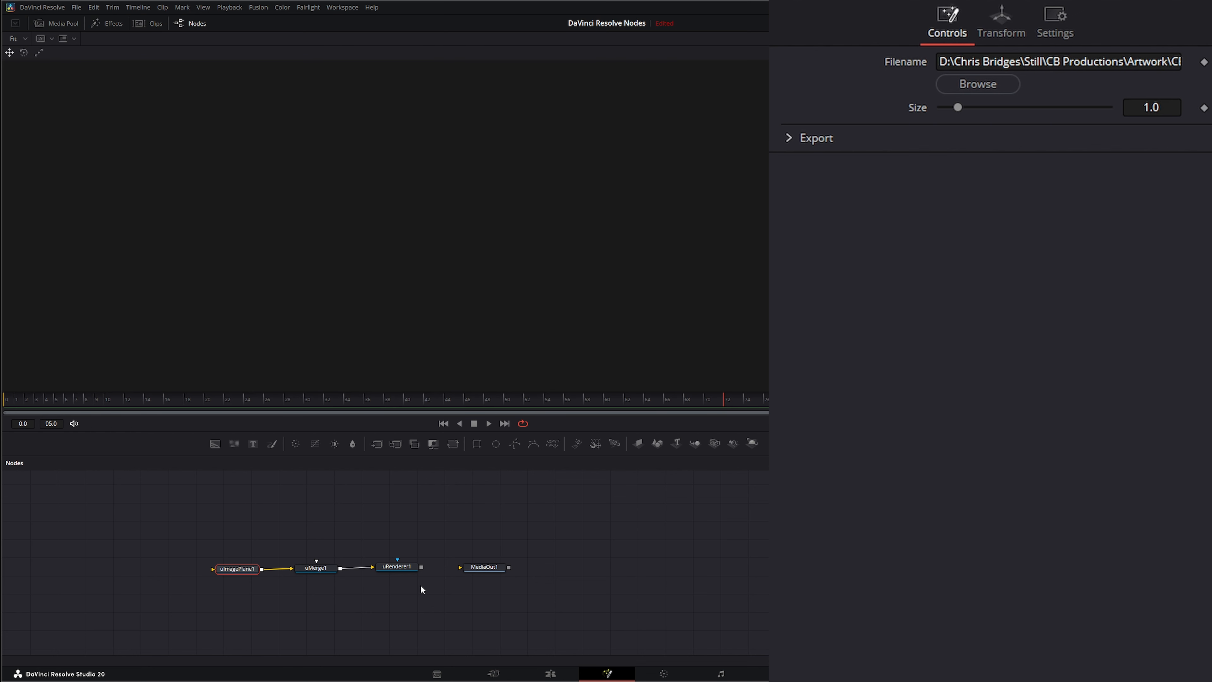
Step: Show the uRenderer output in the viewer and select the image plane node
left_click_drag(400, 568, 412, 276)
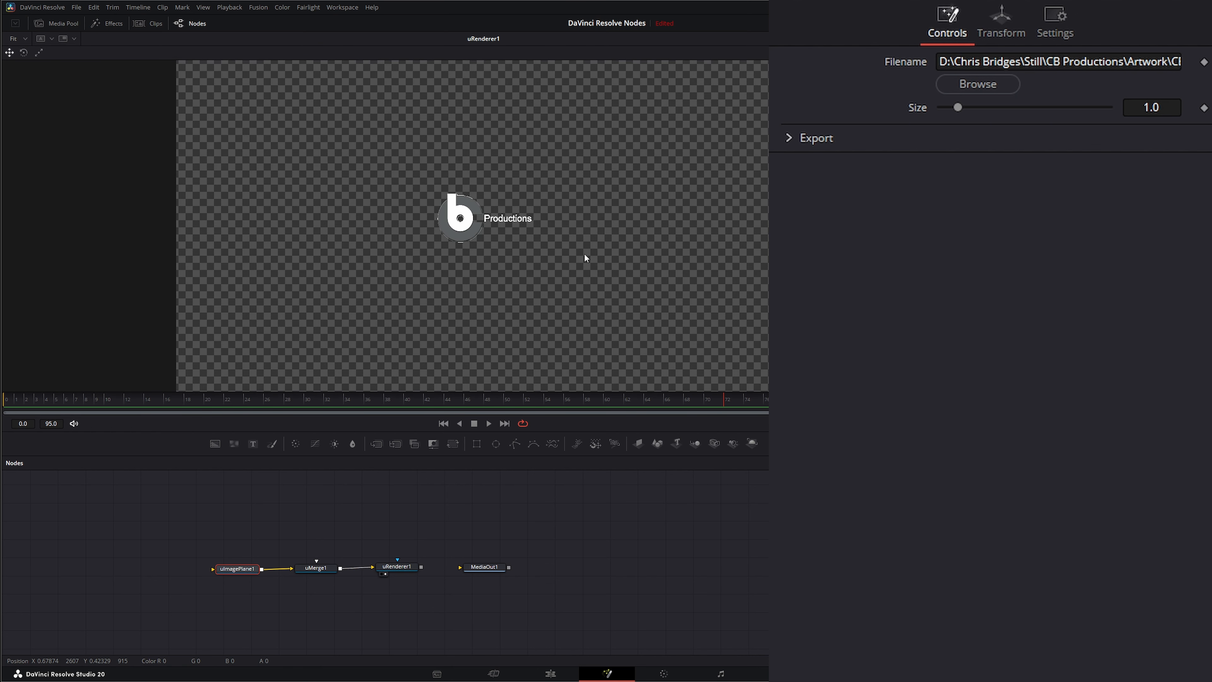
left_click(236, 569)
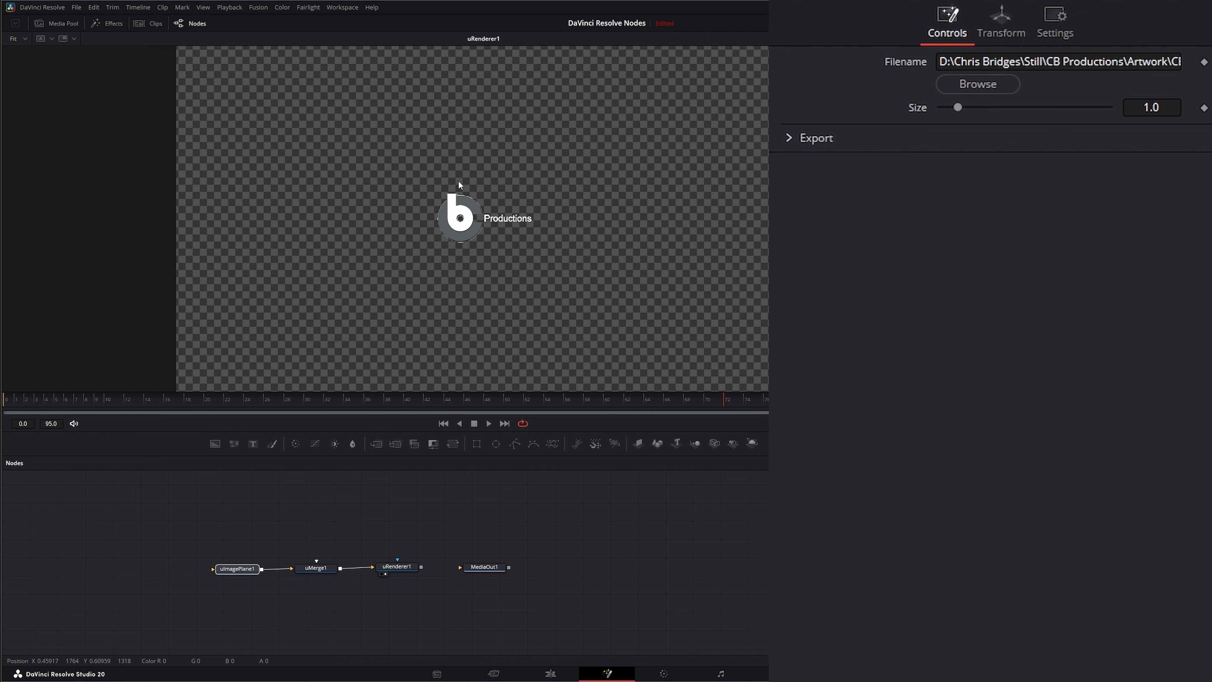
Step: Display the uMerge scene through a Perspective 3D camera and drag the image plane along its Z axis
left_click_drag(316, 568, 373, 293)
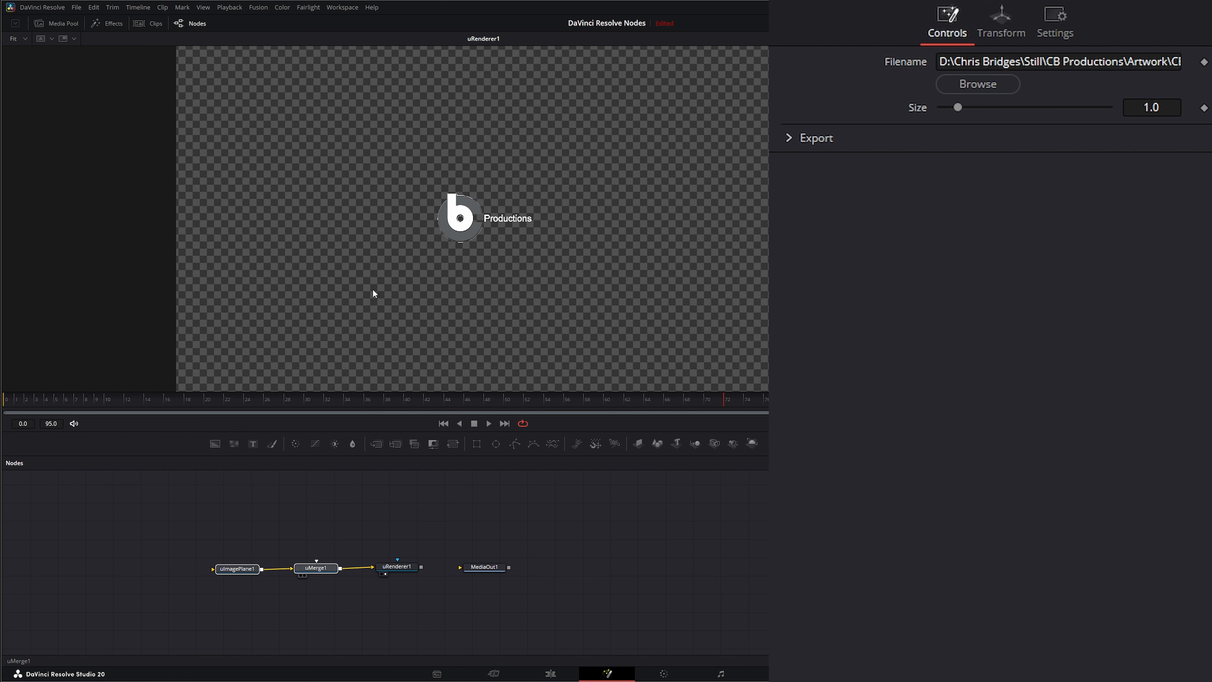
left_click_drag(498, 274, 447, 270)
right_click(447, 267)
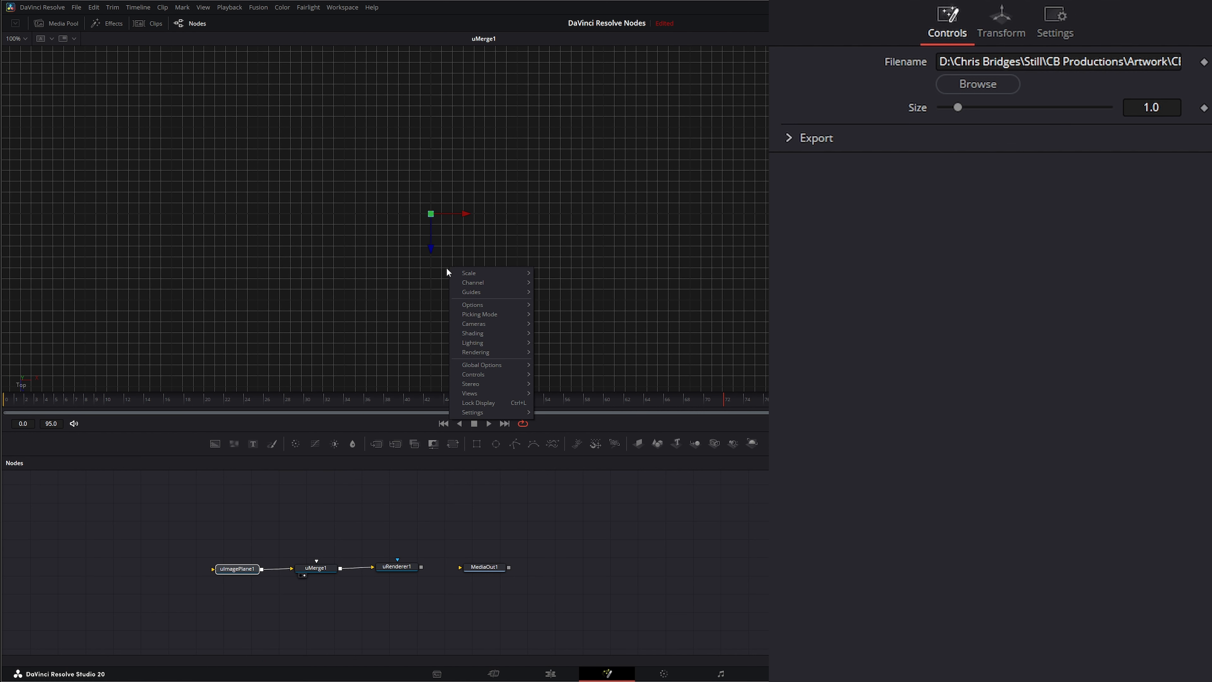
mouse_move(499, 347)
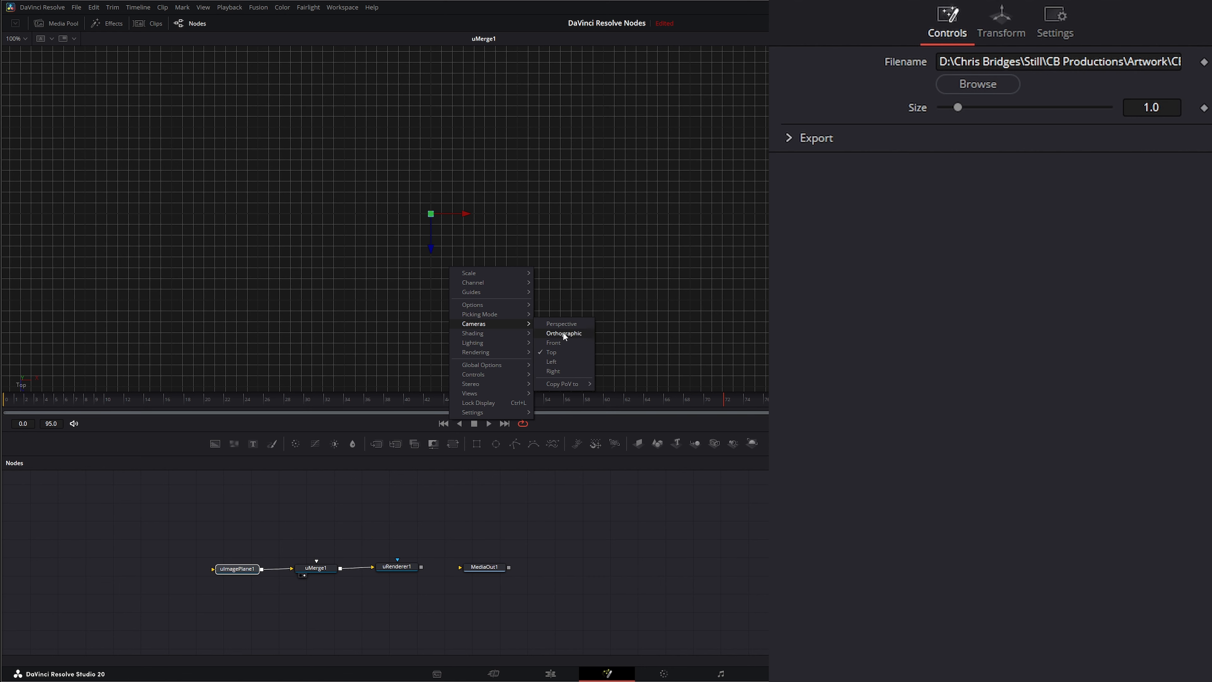
left_click(567, 329)
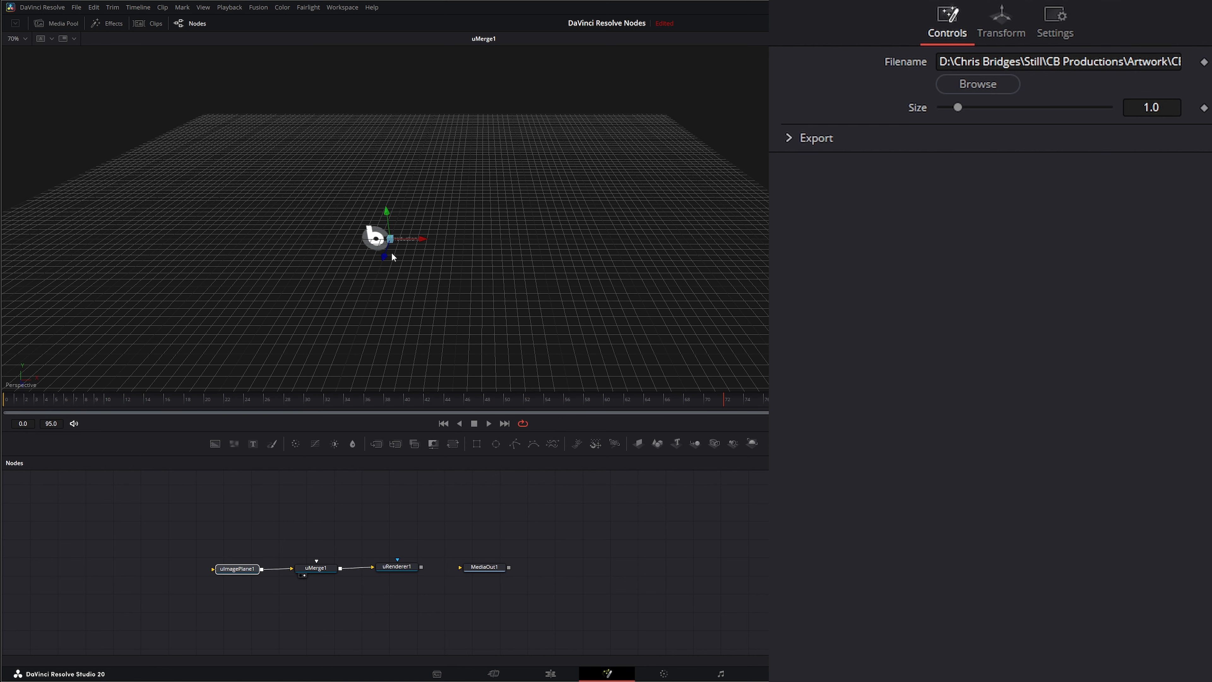
mouse_move(391, 253)
left_mouse_down()
mouse_move(386, 292)
mouse_move(391, 276)
left_mouse_up()
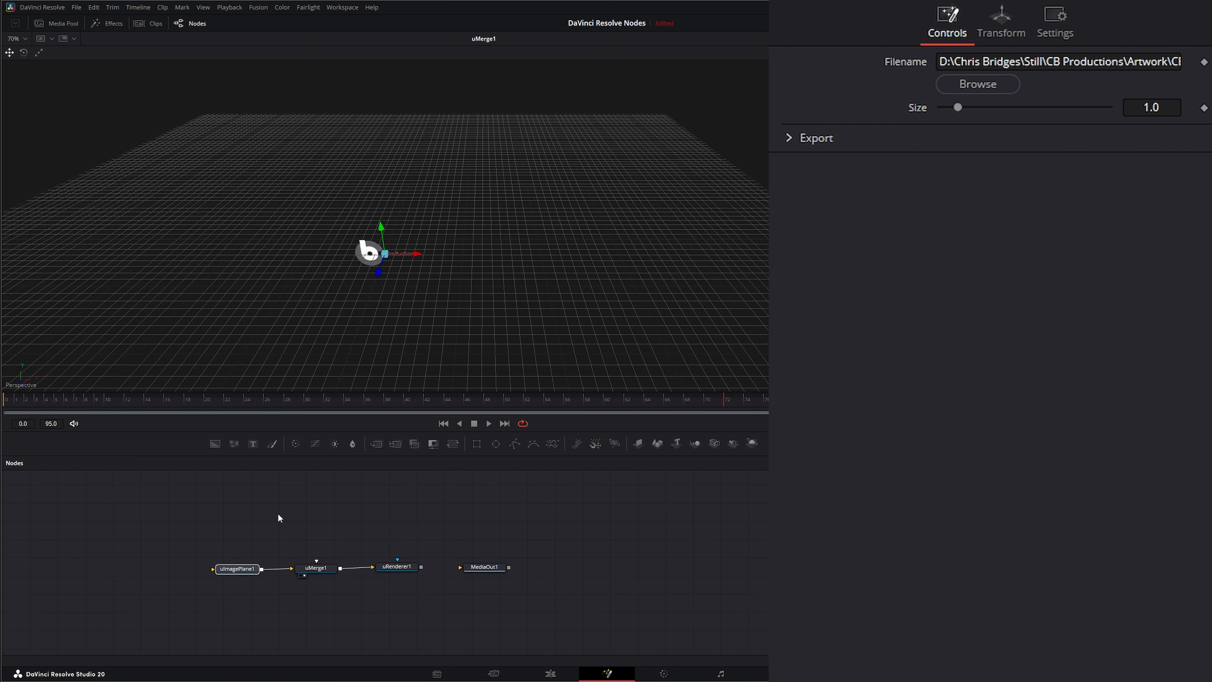
Step: Set the image plane's translation to Z 5.45, X 0.04 and Y -0.101 while viewing the renderer output
left_click_drag(396, 567, 411, 342)
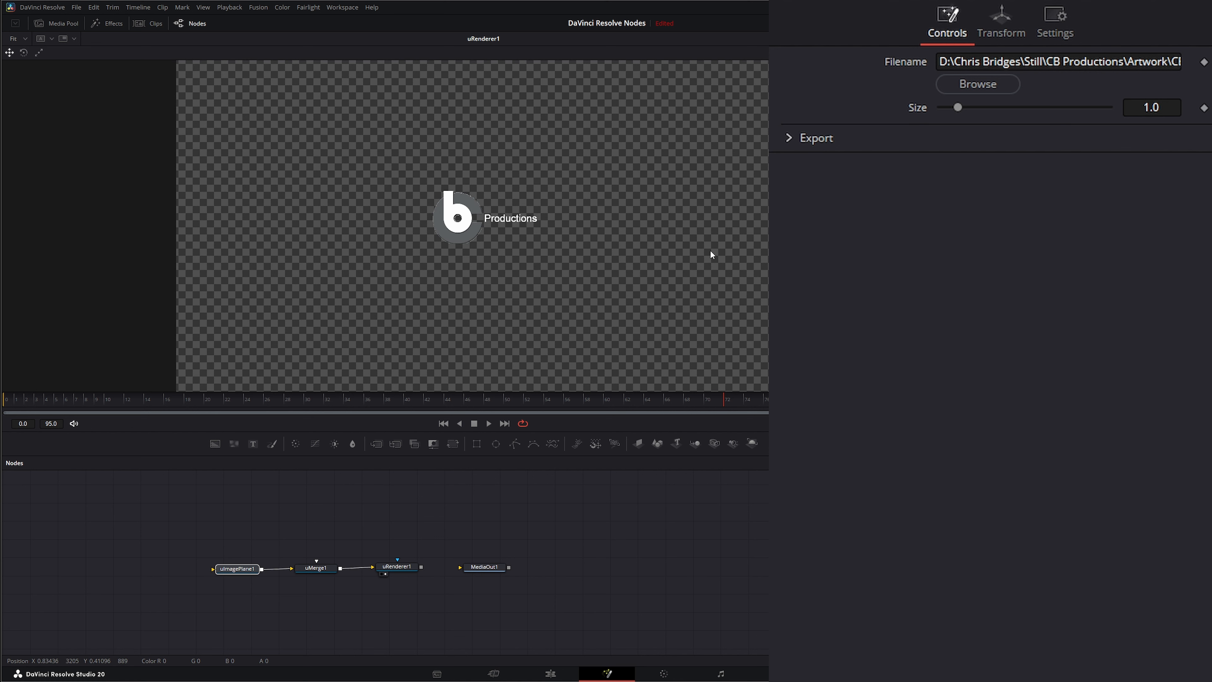
left_click(1001, 26)
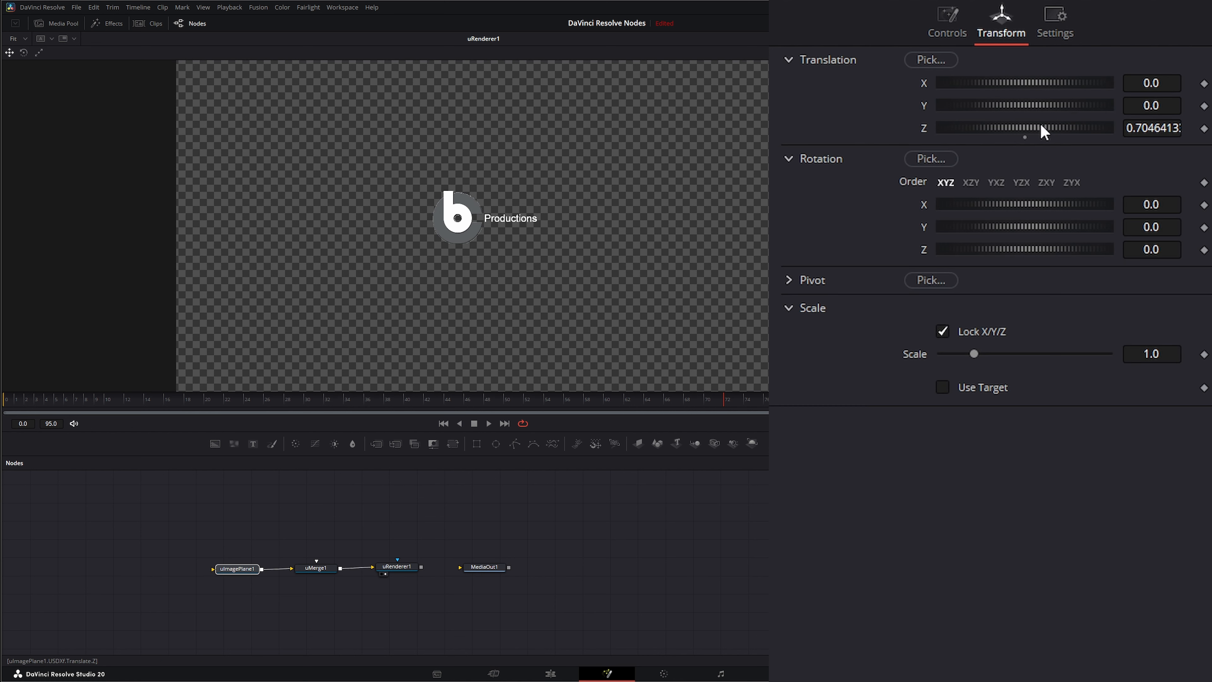
left_click_drag(1043, 127, 1069, 127)
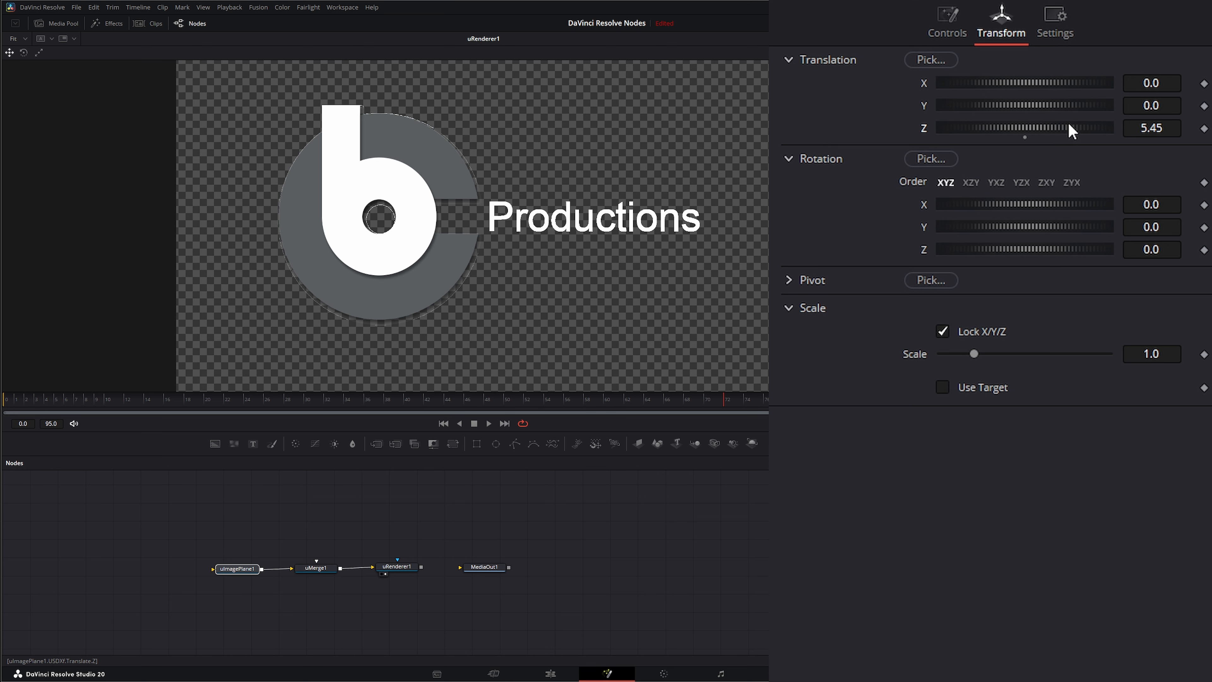
left_click_drag(1010, 81, 1006, 109)
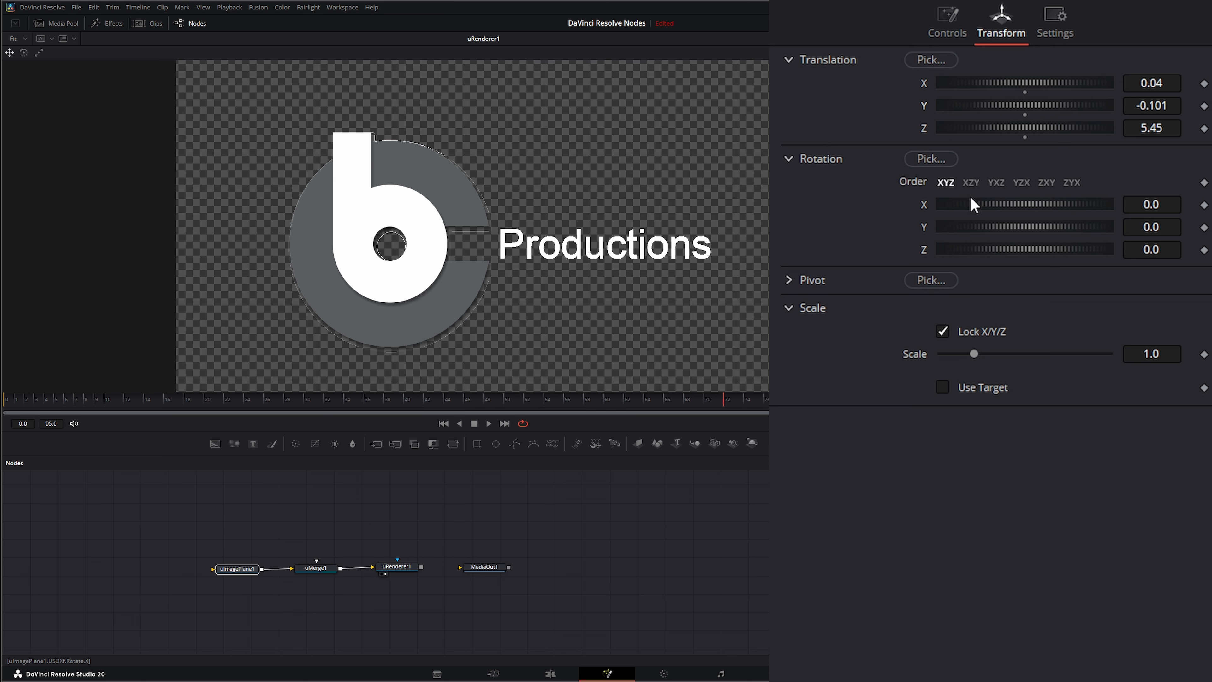
left_click_drag(998, 201, 1009, 250)
double_click(924, 224)
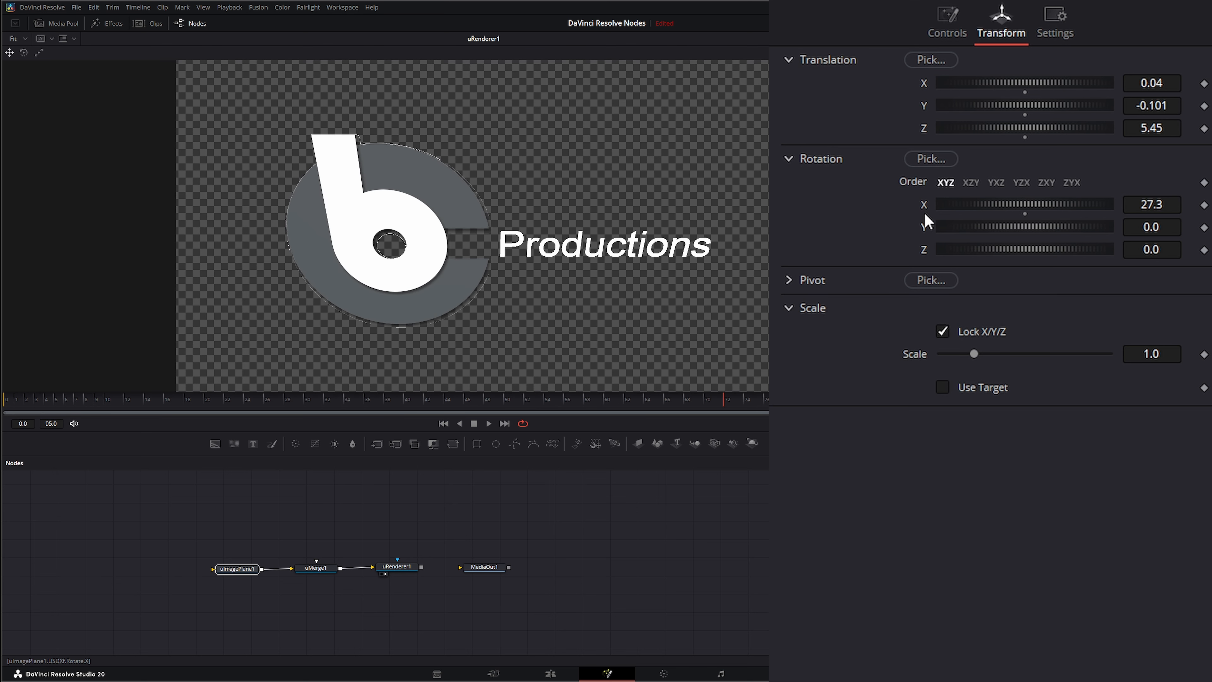
double_click(924, 210)
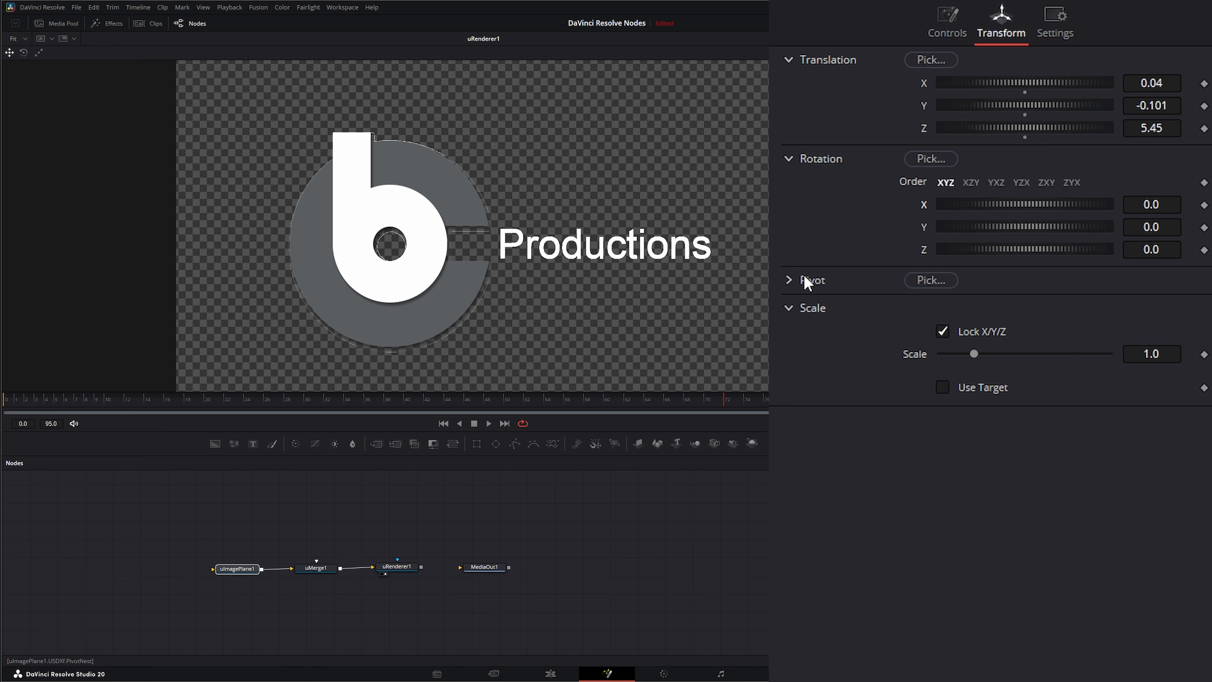
Step: Expand the Pivot settings and nudge the image plane's uniform scale to about 1.017
left_click(789, 280)
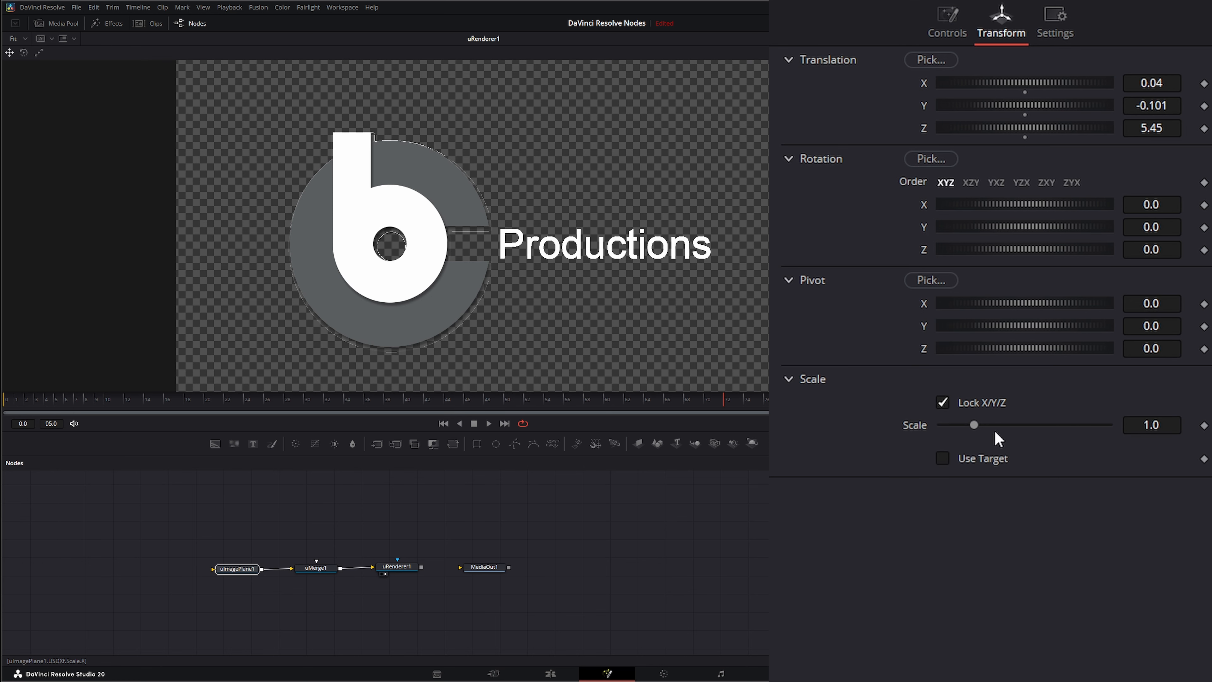
mouse_move(974, 425)
left_mouse_down()
mouse_move(990, 422)
mouse_move(972, 424)
left_mouse_up()
left_click(944, 402)
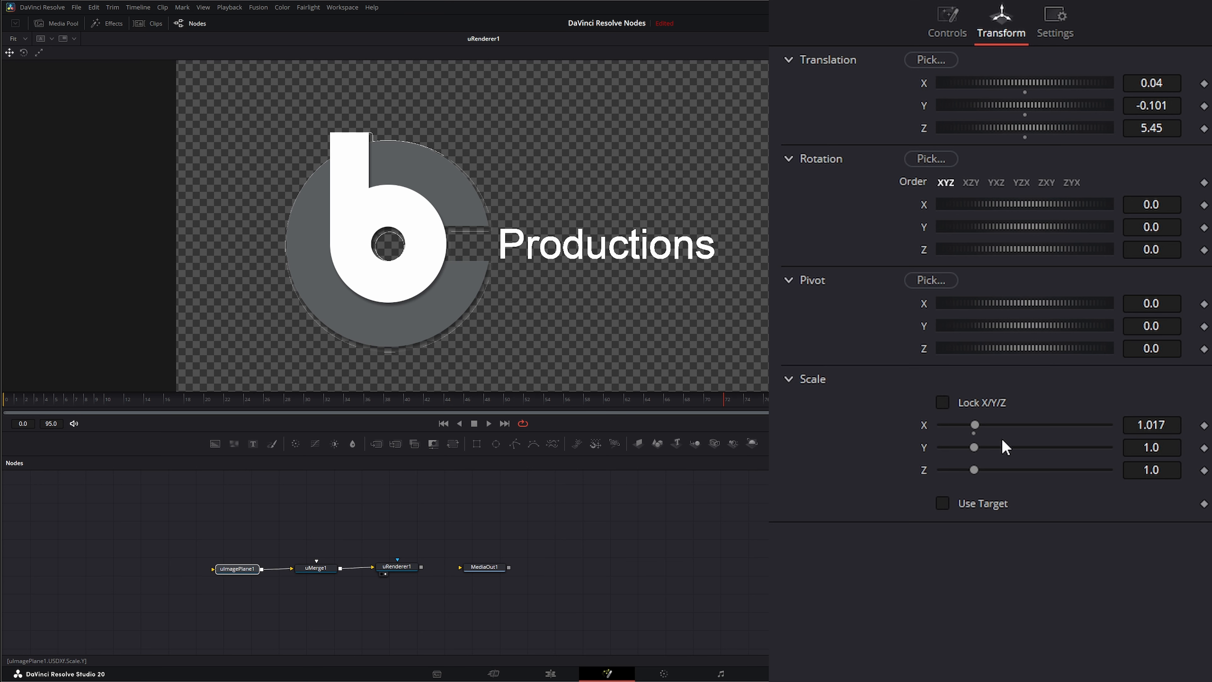
left_click(943, 403)
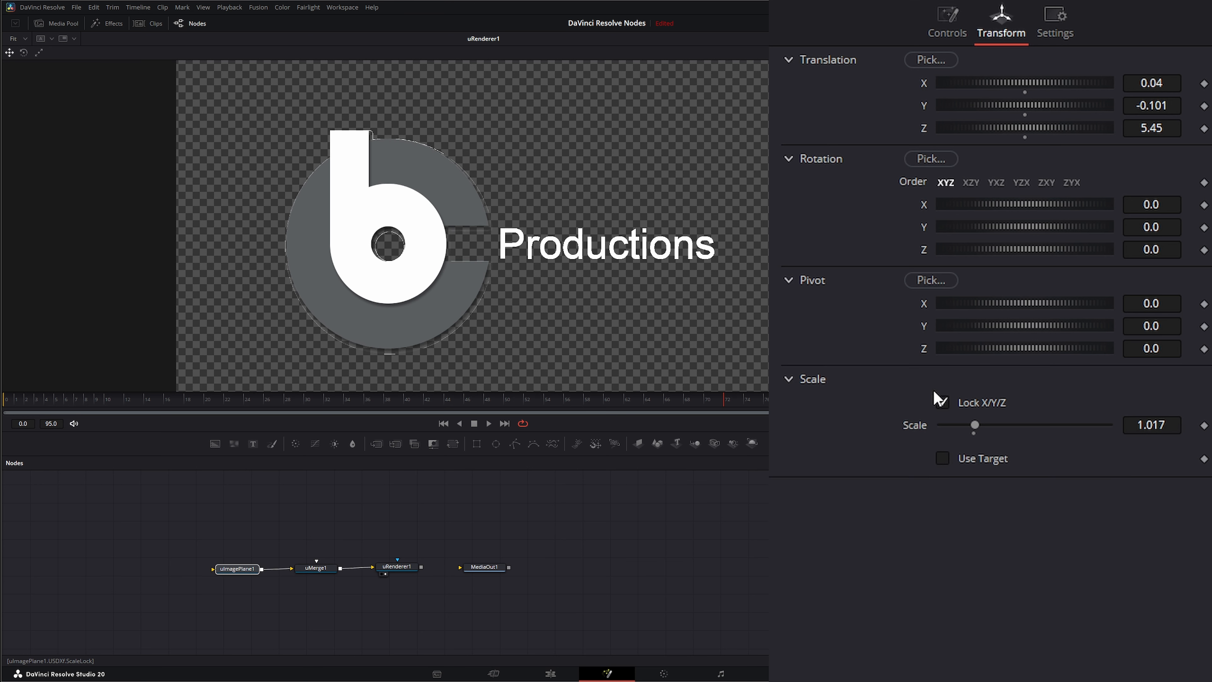
Step: Review the image plane's Controls settings, including Size and the Export section
left_click(949, 22)
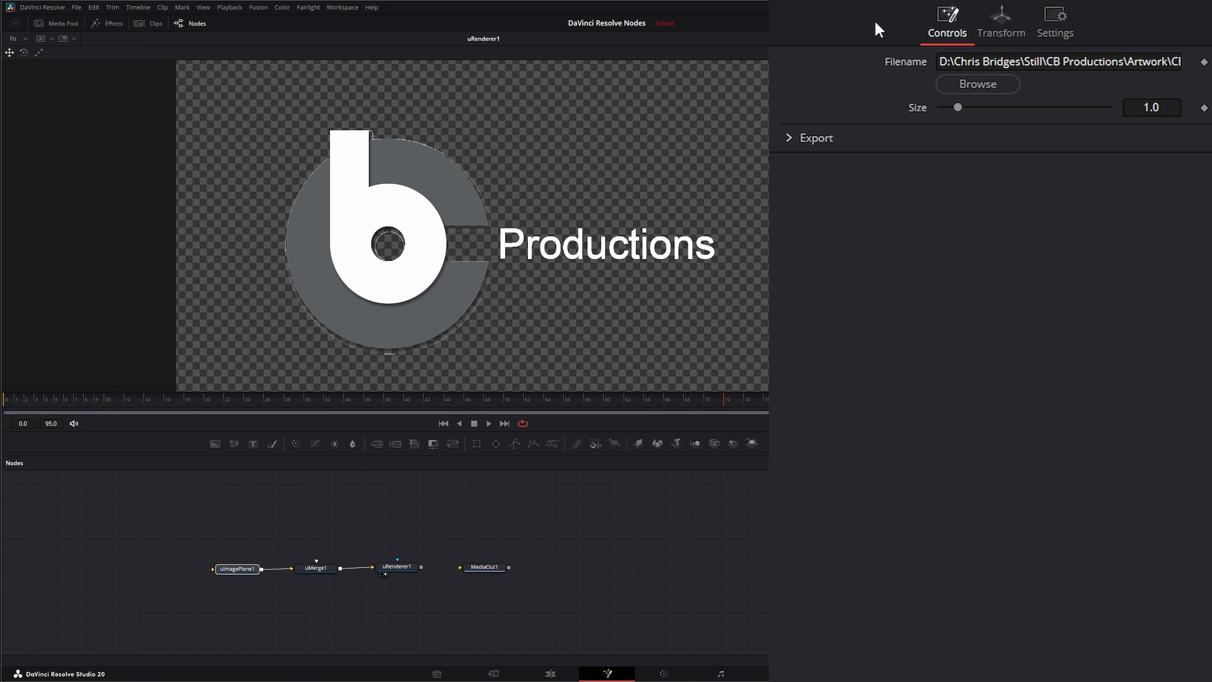
mouse_move(958, 105)
left_mouse_down()
mouse_move(975, 105)
mouse_move(957, 106)
left_mouse_up()
left_click(790, 139)
left_click(791, 140)
left_click_drag(211, 569, 167, 549)
left_click(1204, 2)
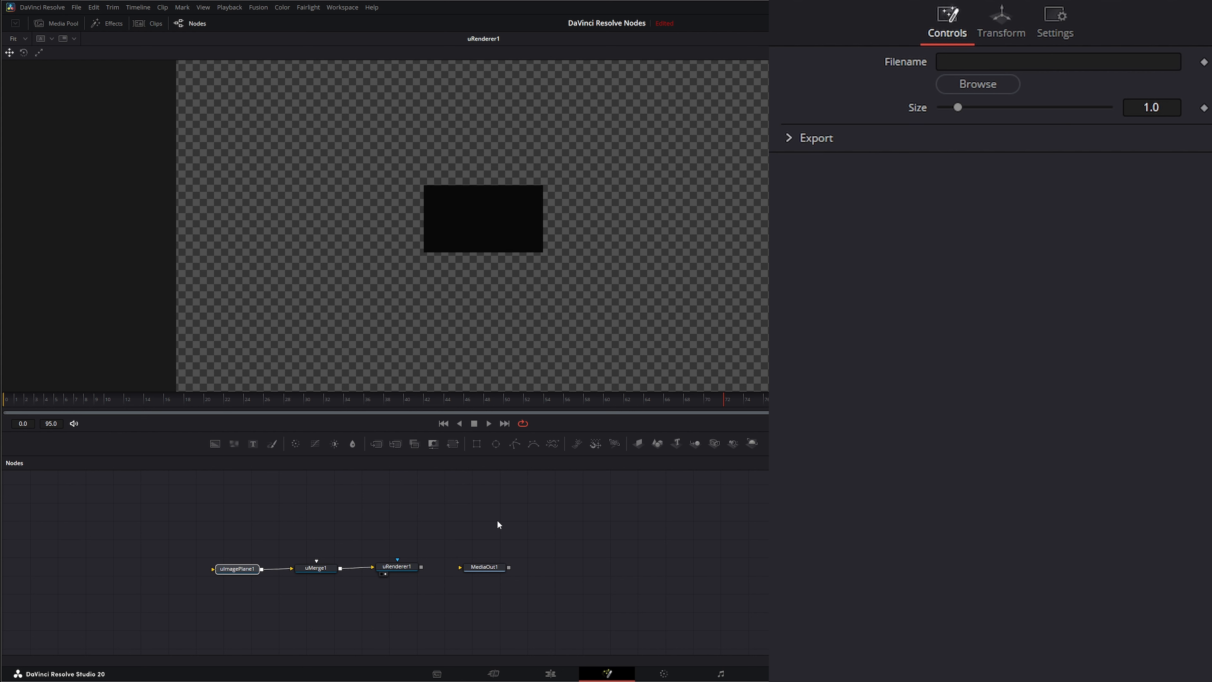
Step: Bring a video clip from the Media Pool in as a MediaIn node feeding the image plane
left_click(664, 535)
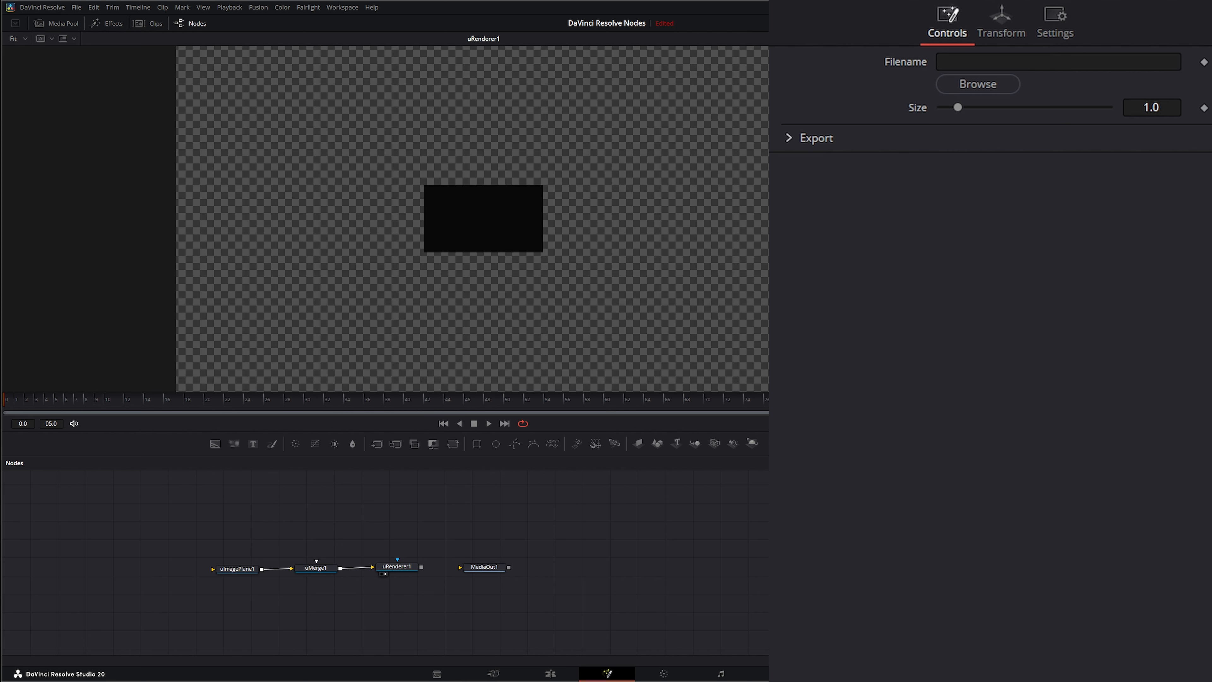
left_click_drag(1211, 569, 218, 570)
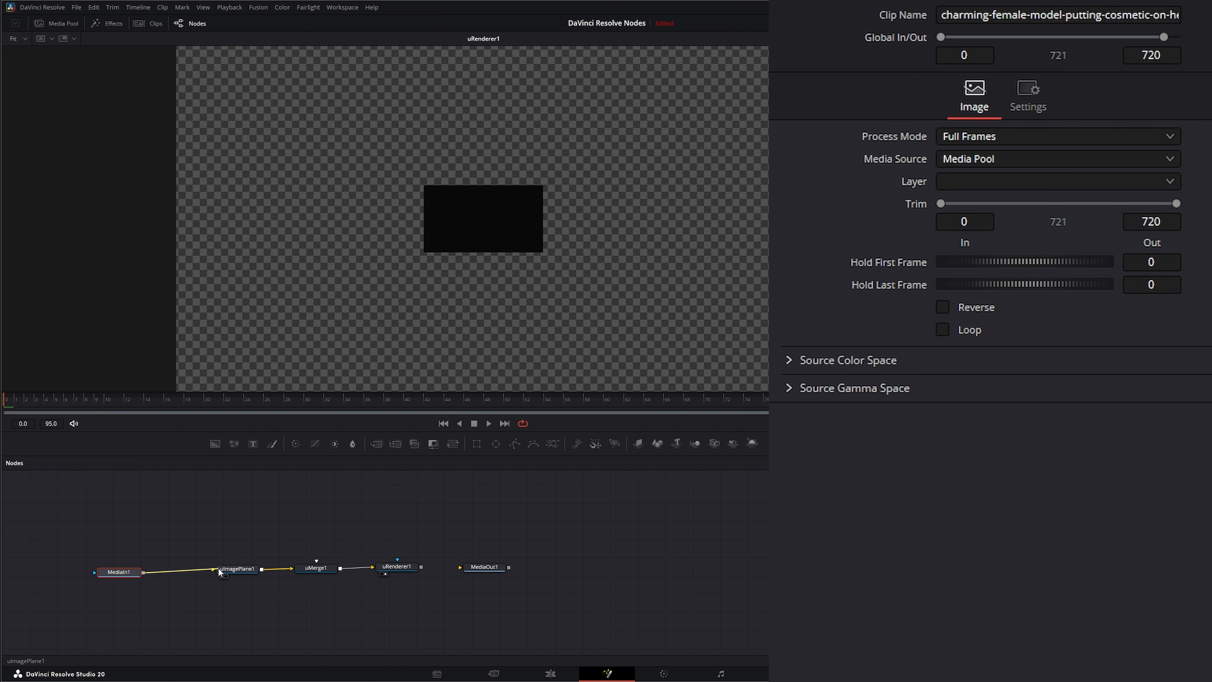
Step: Set the image plane's Z translation to about 5.35
left_click(237, 569)
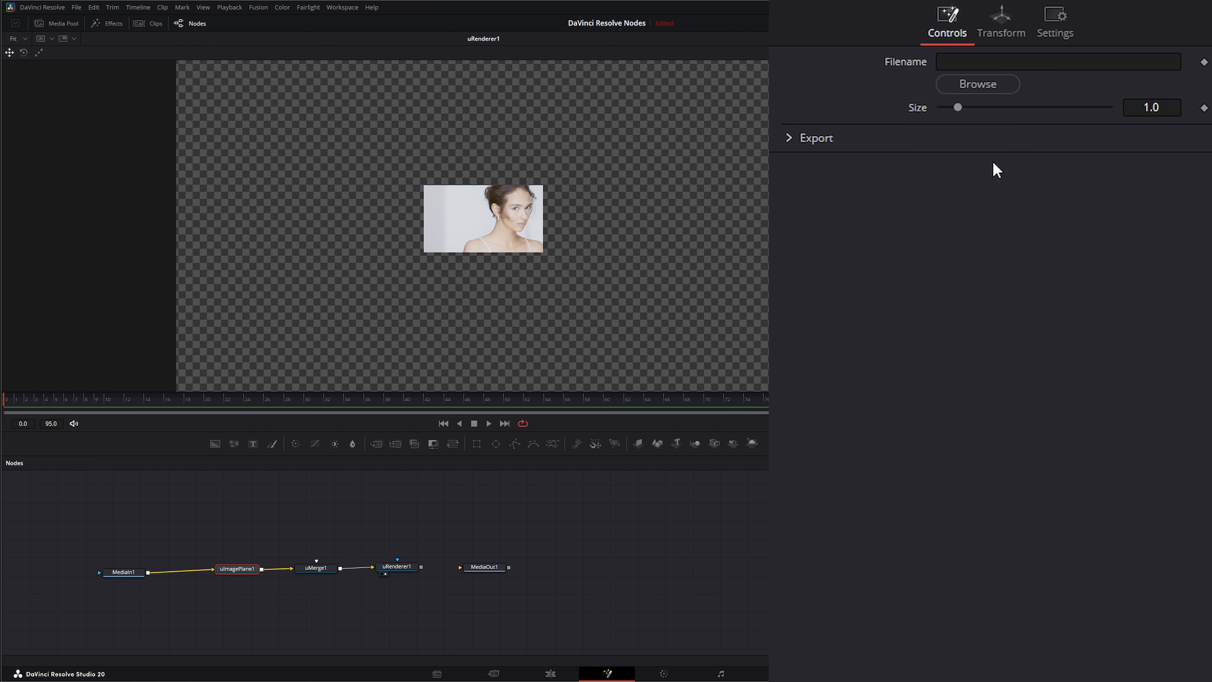
left_click(1001, 21)
left_click_drag(1045, 127, 1090, 126)
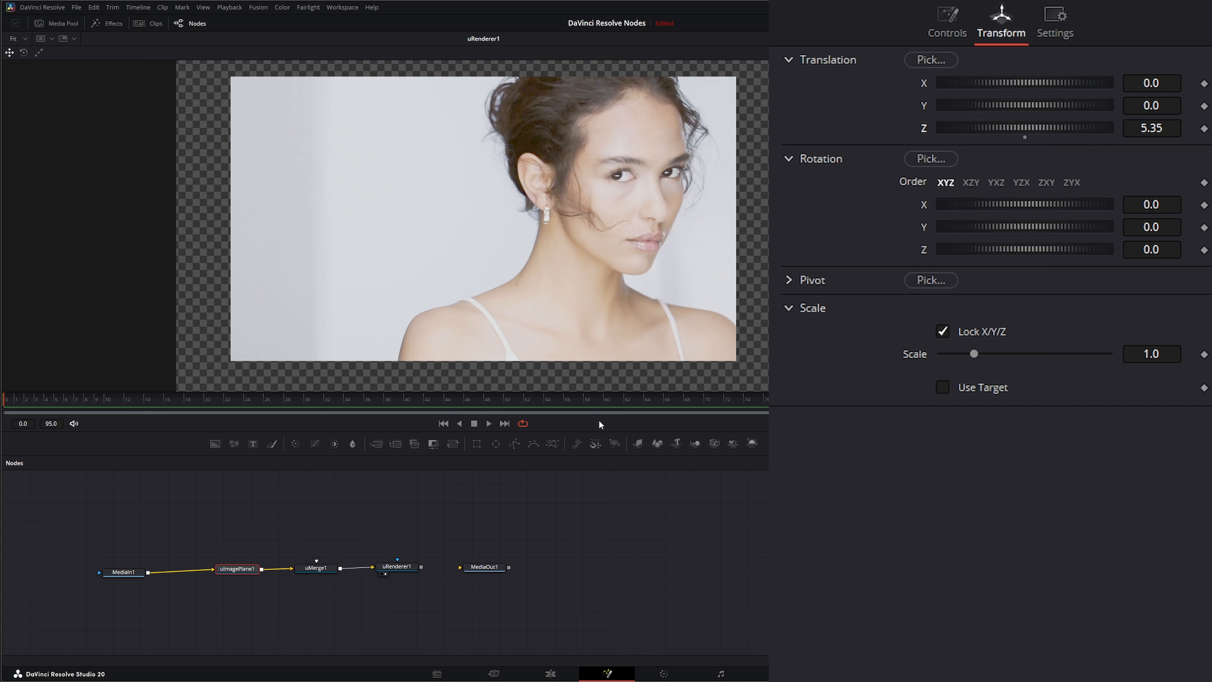
Step: Play back the rendered scene and the MediaIn clip in the viewer, then reselect the image plane
left_click(489, 423)
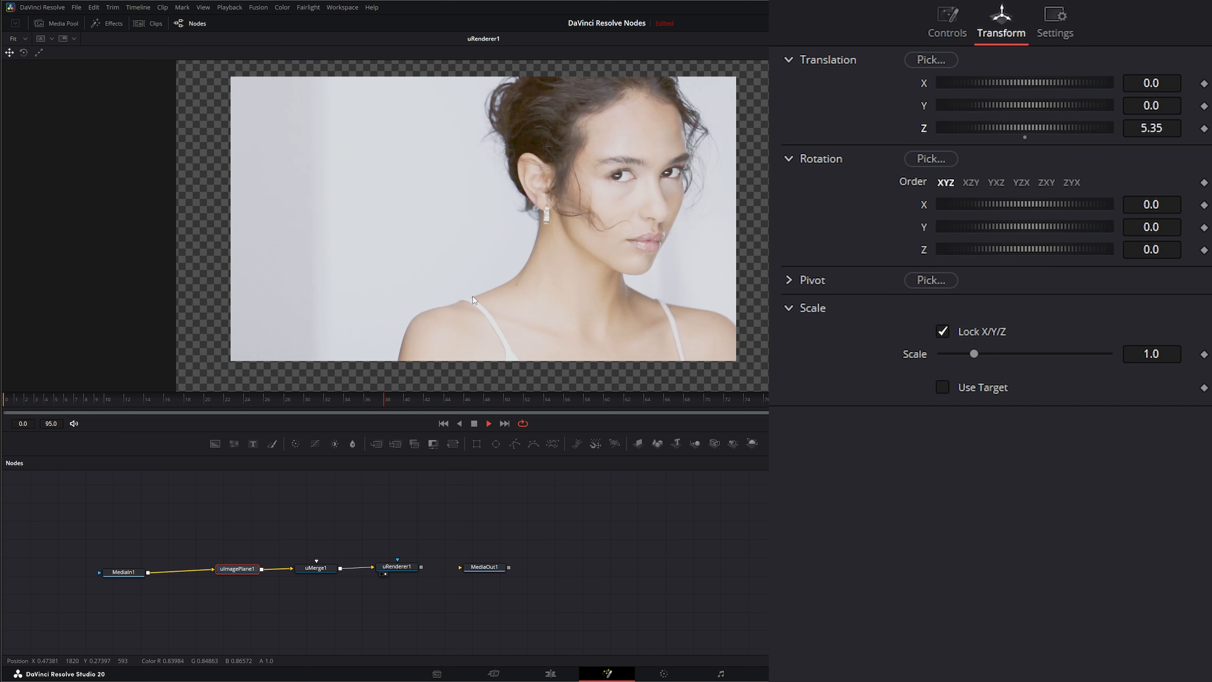
left_click(474, 423)
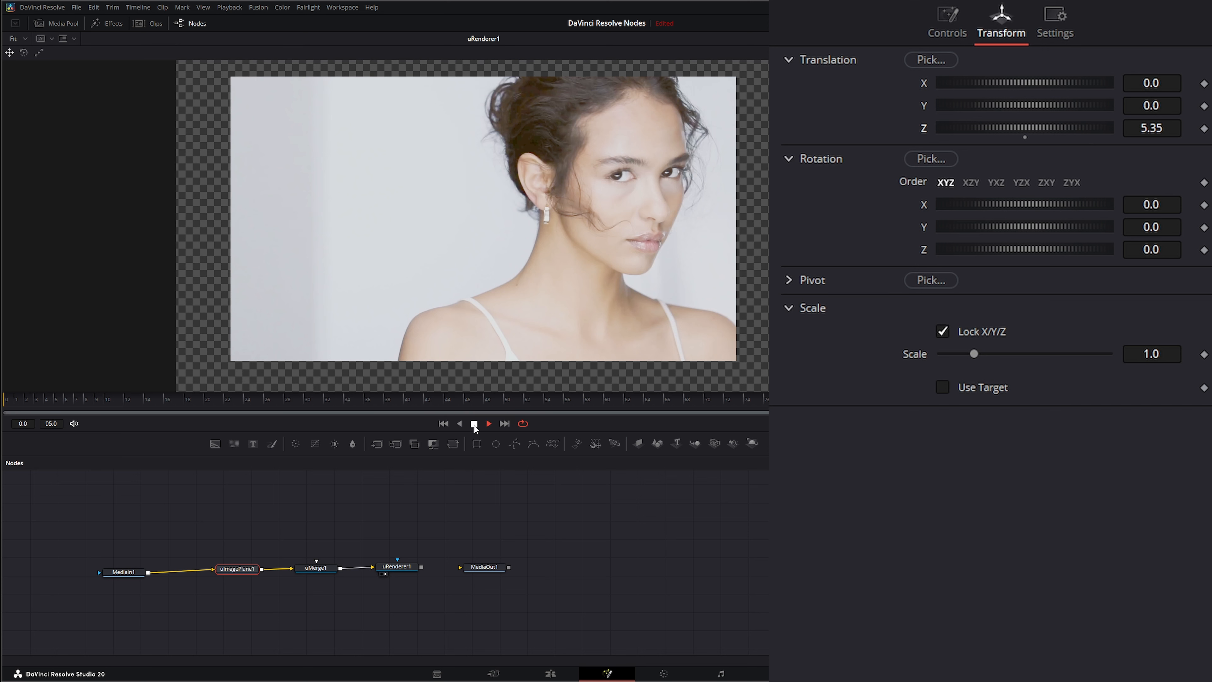
key("1")
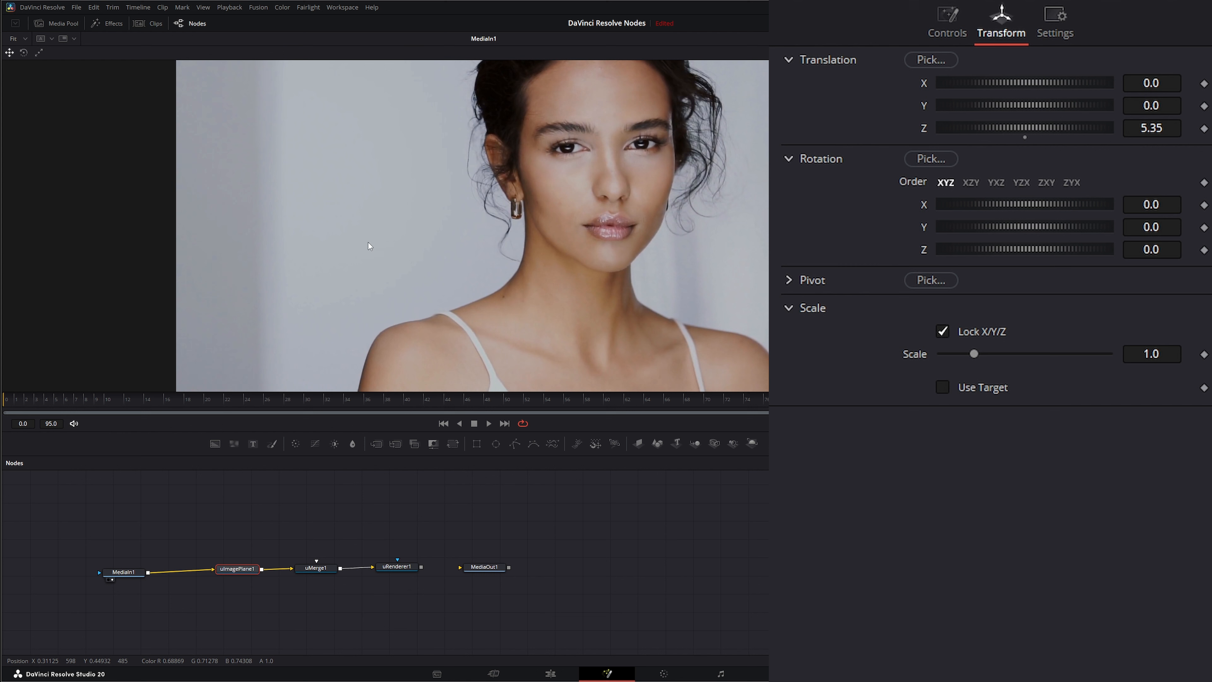
left_click(488, 423)
left_click(474, 423)
left_click_drag(200, 528, 273, 597)
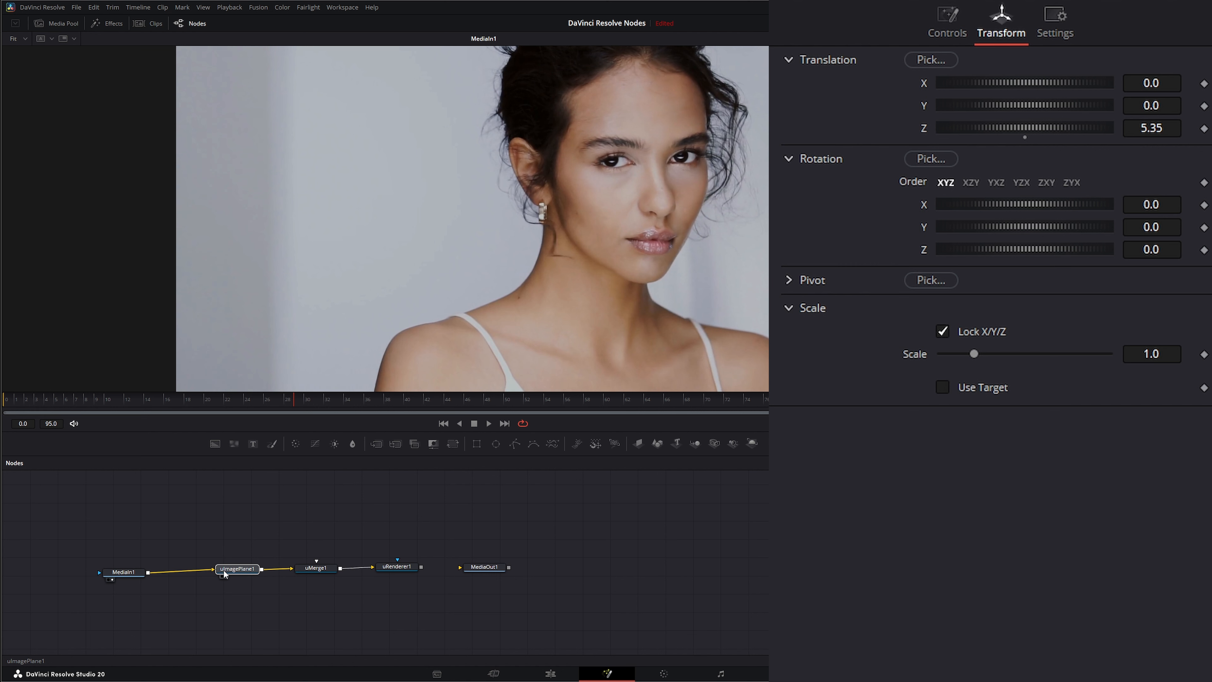
Step: Disconnect the MediaIn clip from the image plane and reconnect it, viewing the renderer and clip outputs
left_click_drag(126, 569, 152, 572)
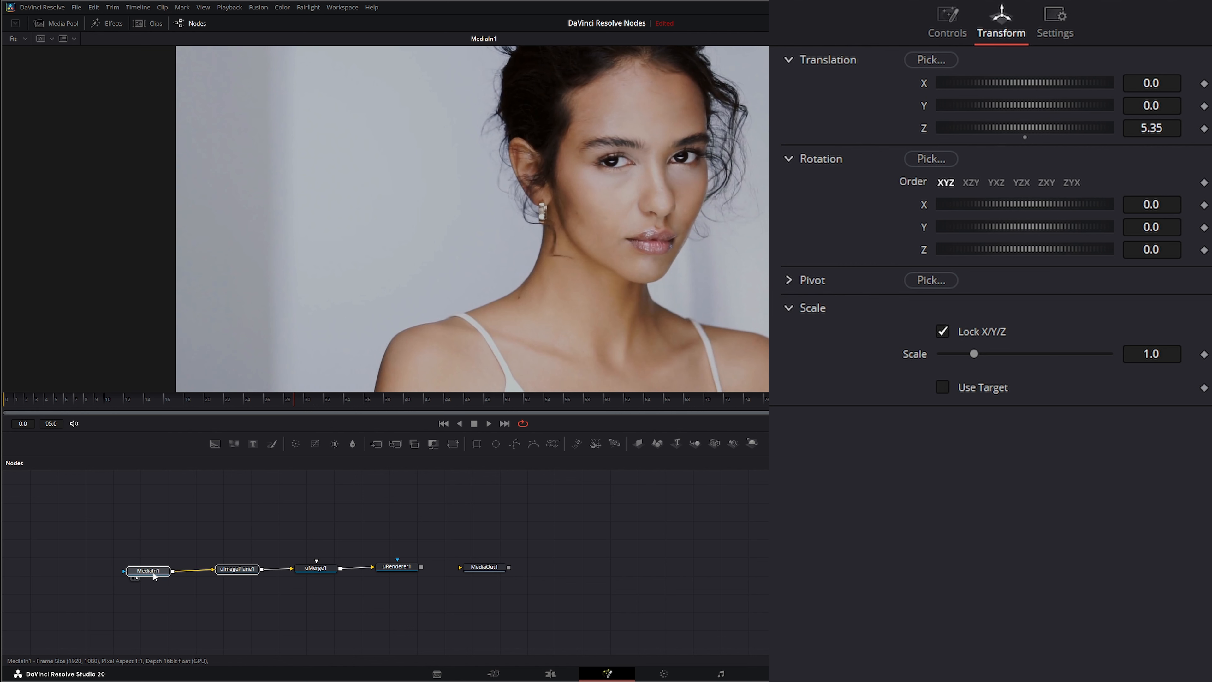
left_click(155, 570)
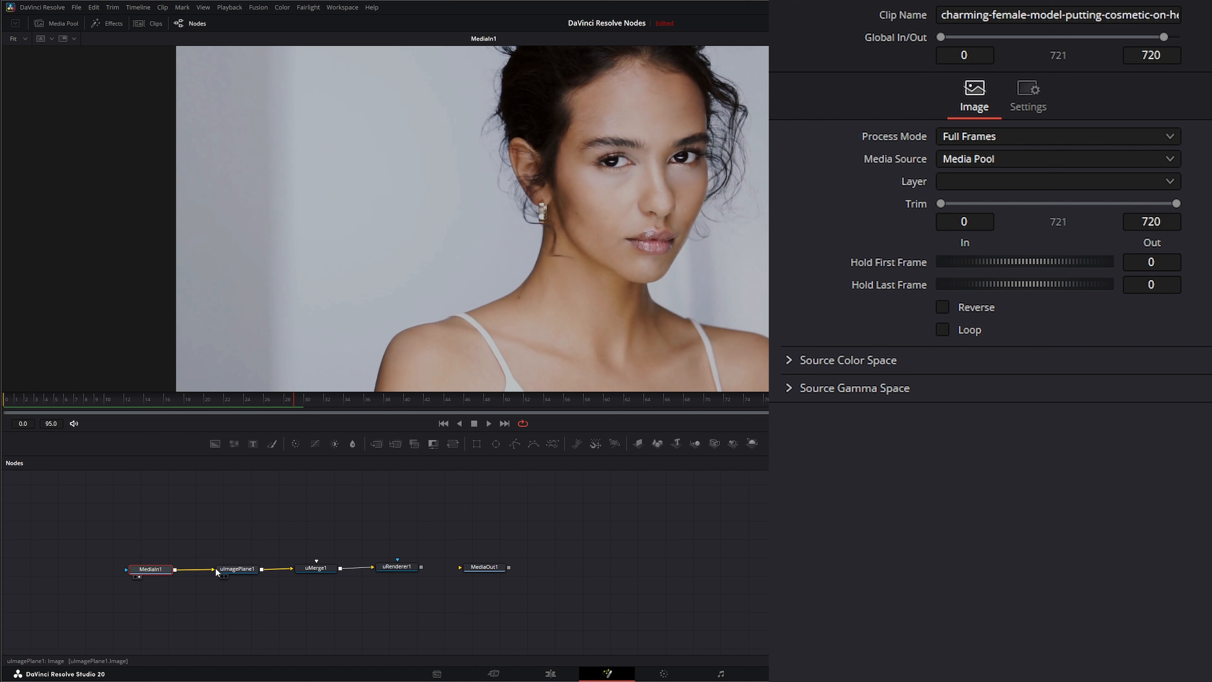
left_click(444, 423)
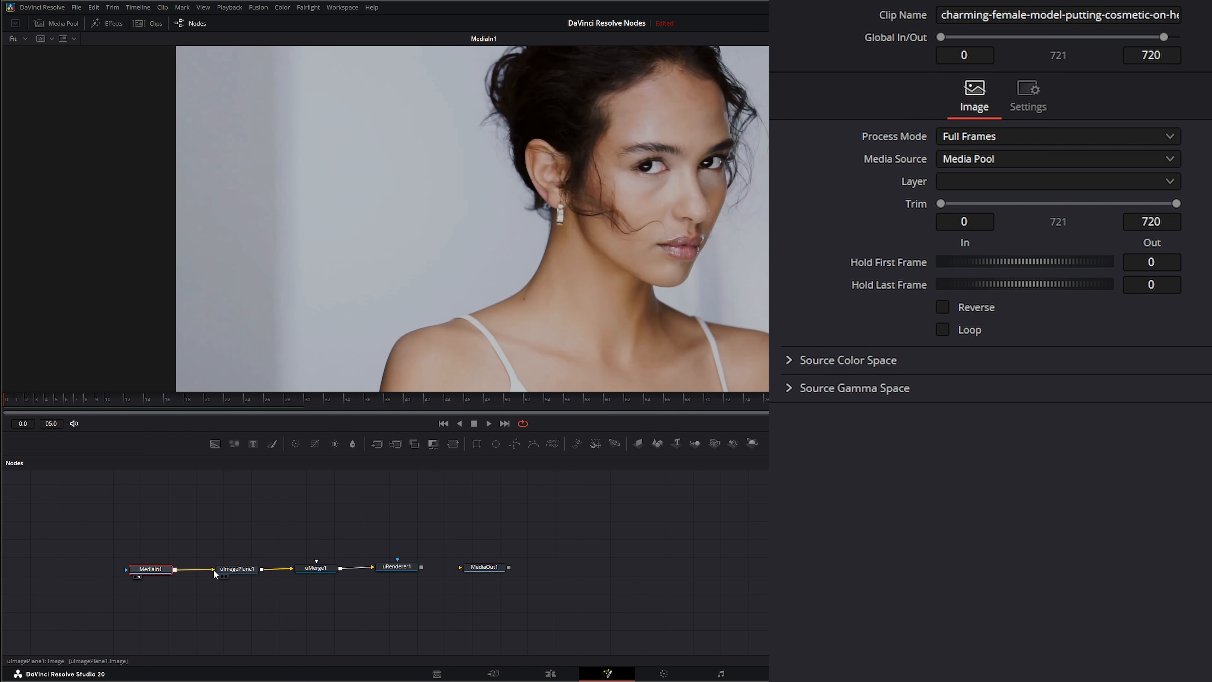
left_click_drag(213, 570, 198, 571)
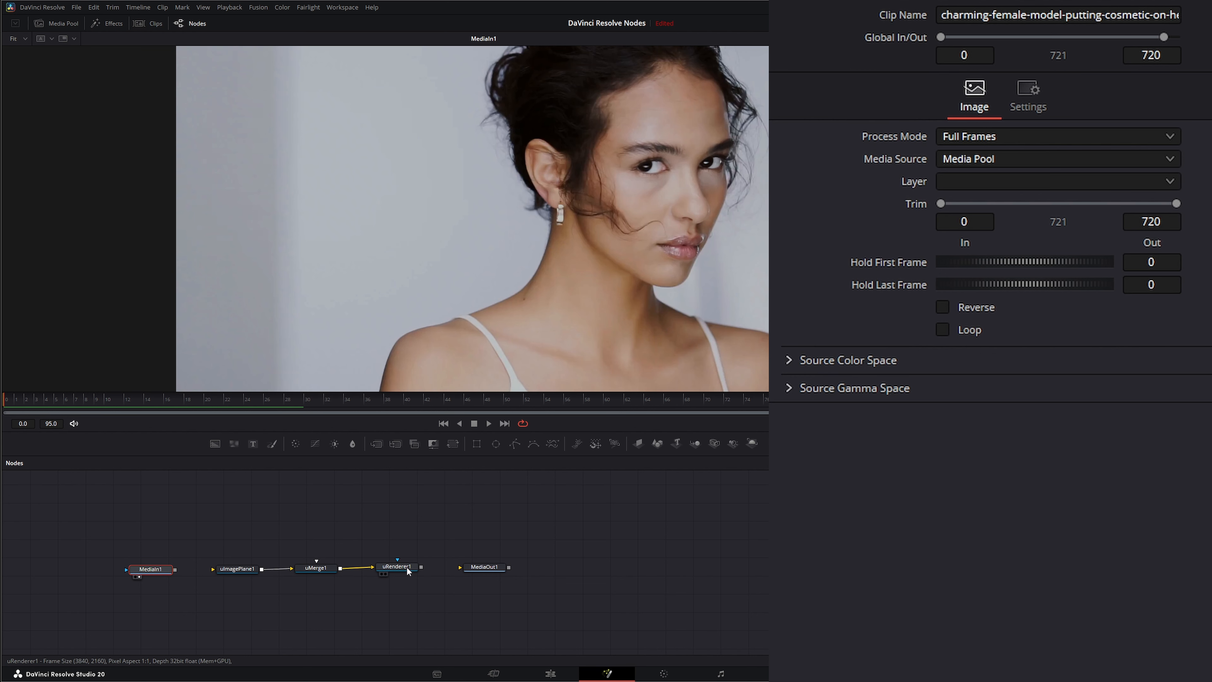
left_click_drag(405, 569, 427, 309)
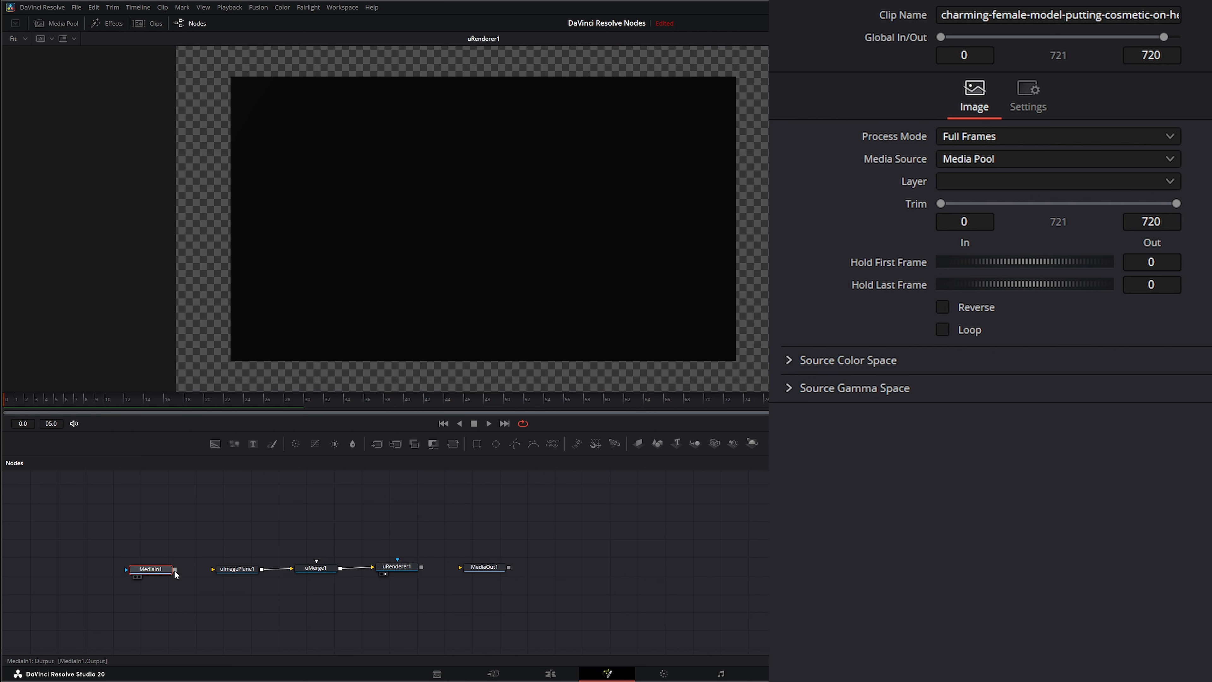
left_click_drag(175, 569, 215, 573)
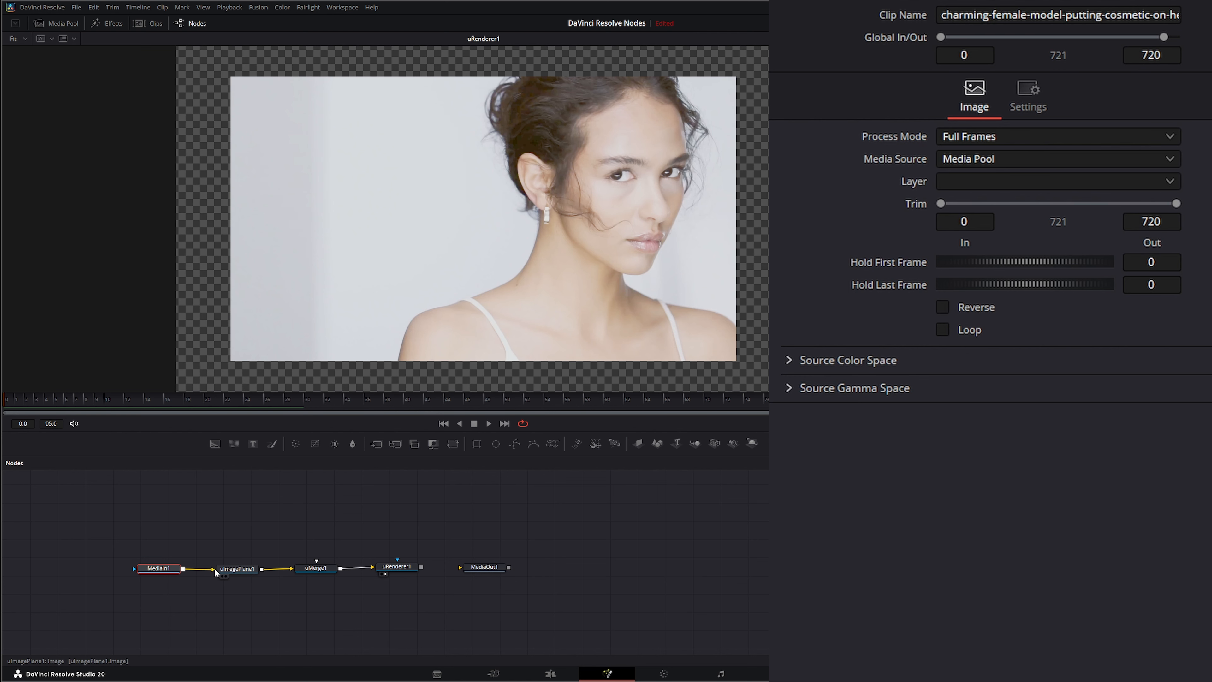
left_click_drag(167, 567, 270, 302)
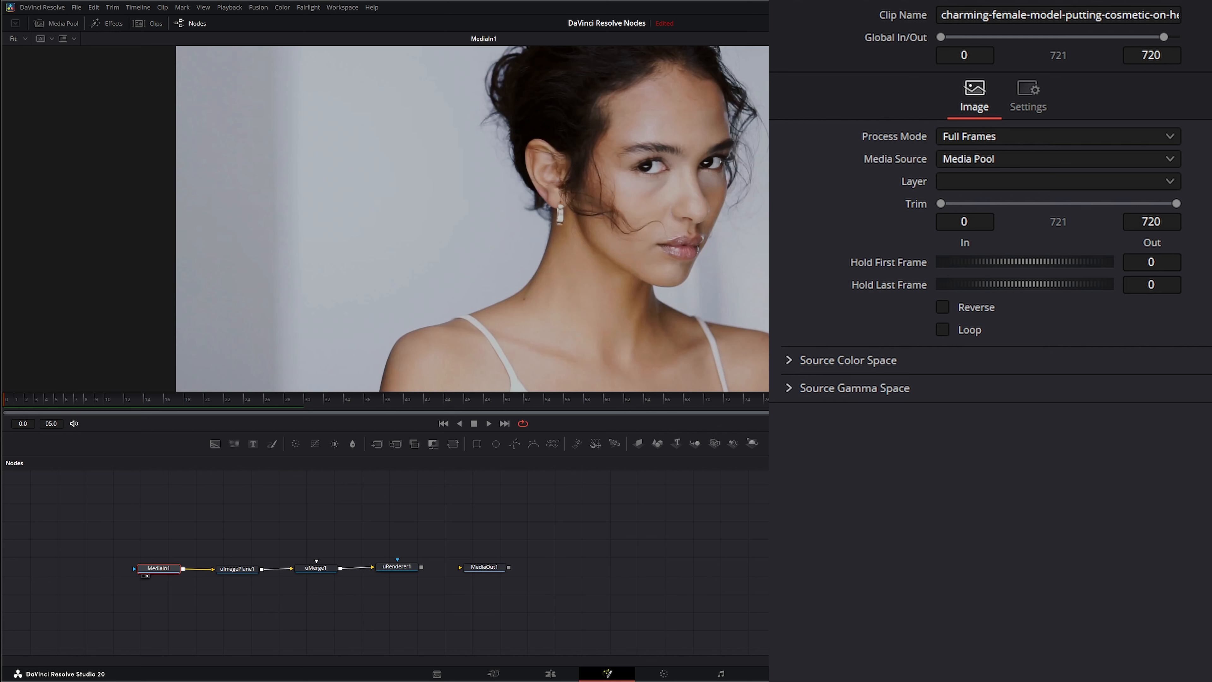
Step: Scrub through the clip and view the rendered scene output
mouse_move(840, 400)
left_mouse_down()
mouse_move(897, 399)
mouse_move(831, 399)
left_mouse_up()
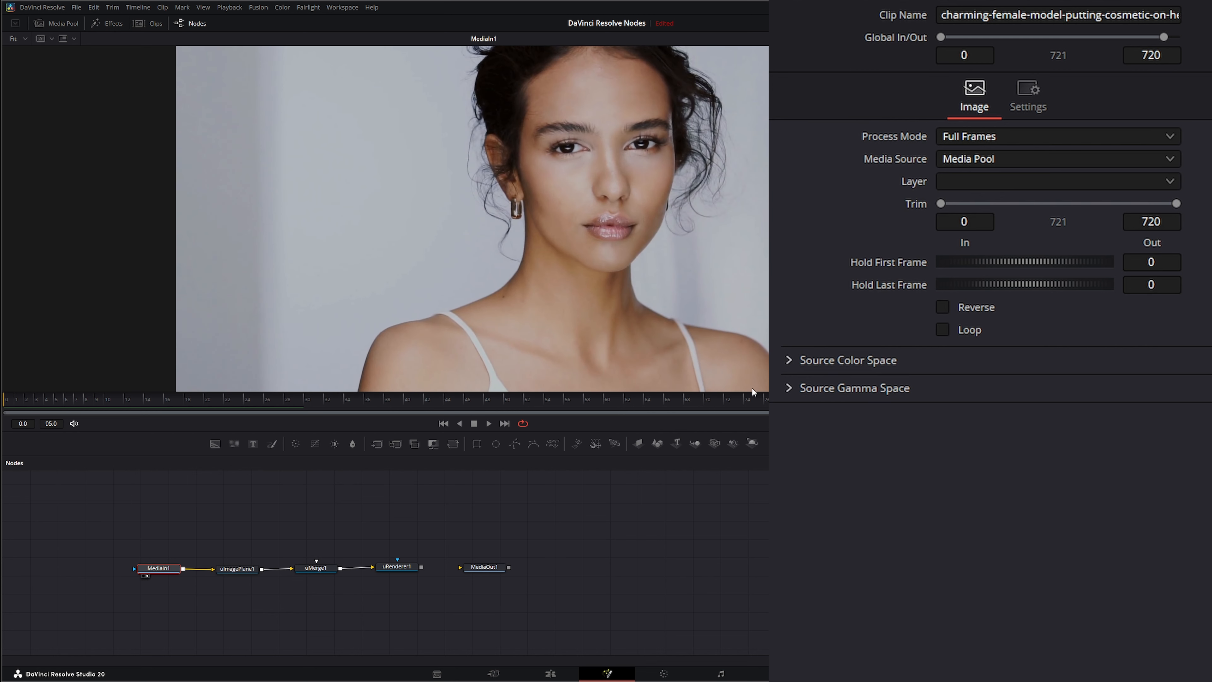
left_click_drag(690, 406, 682, 406)
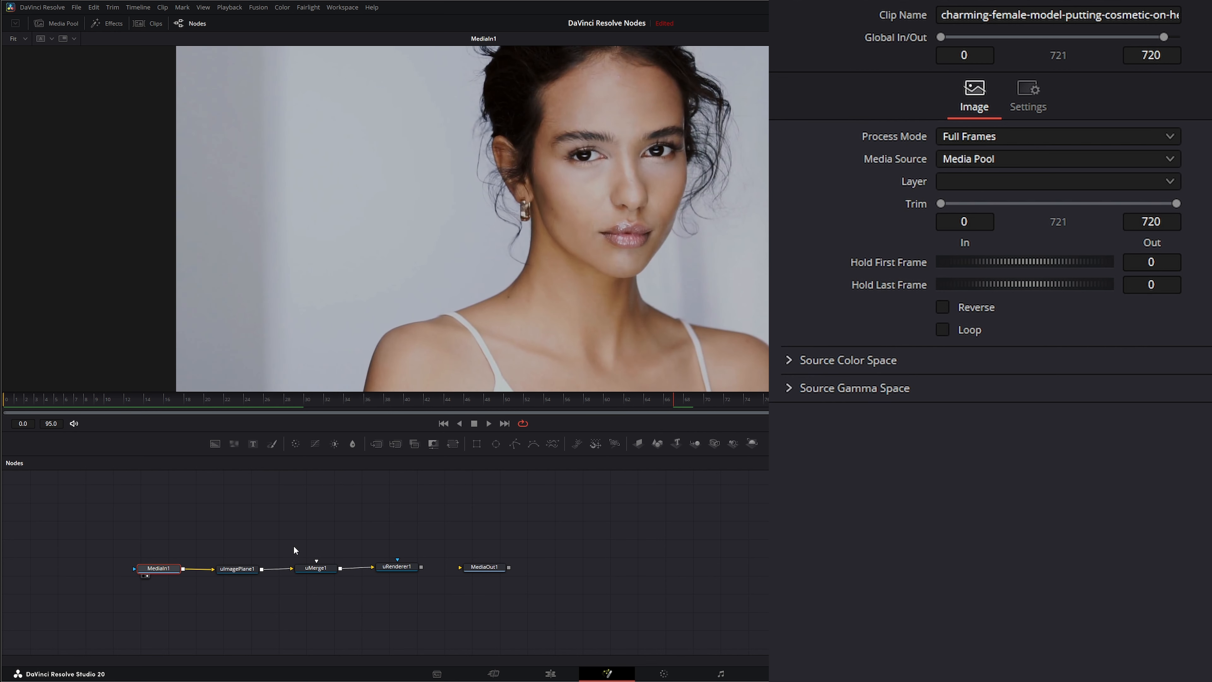
left_click_drag(401, 567, 418, 278)
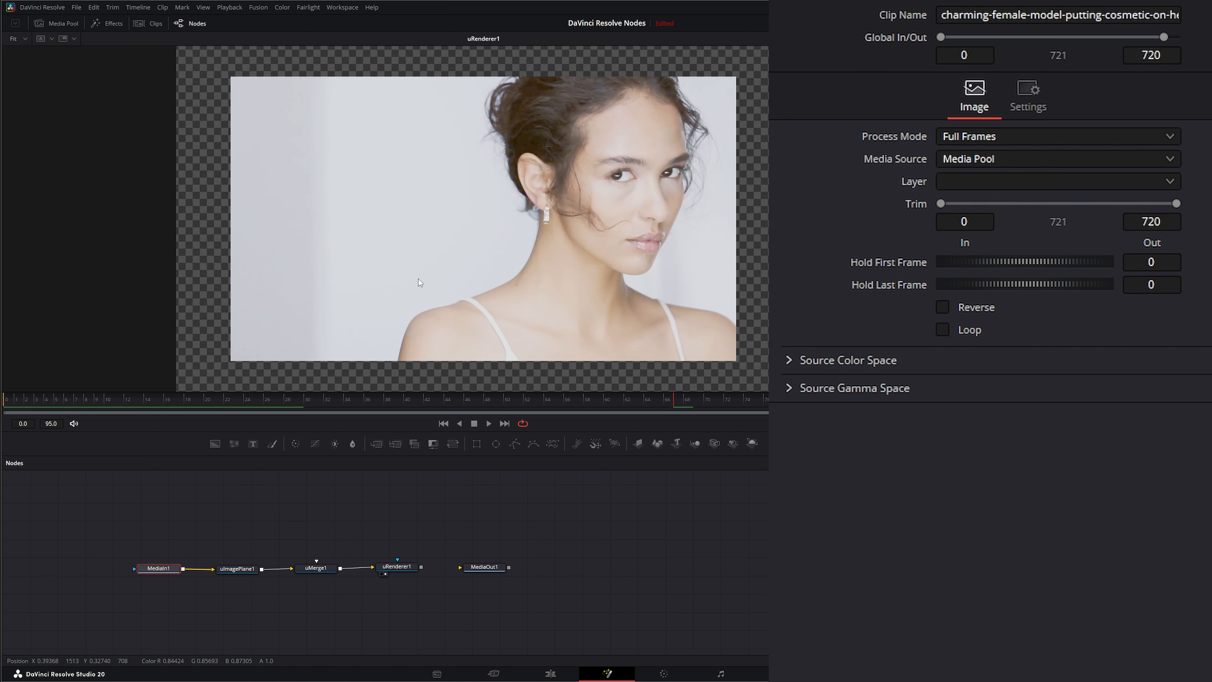
mouse_move(212, 570)
left_mouse_down()
mouse_move(184, 570)
mouse_move(213, 570)
left_mouse_up()
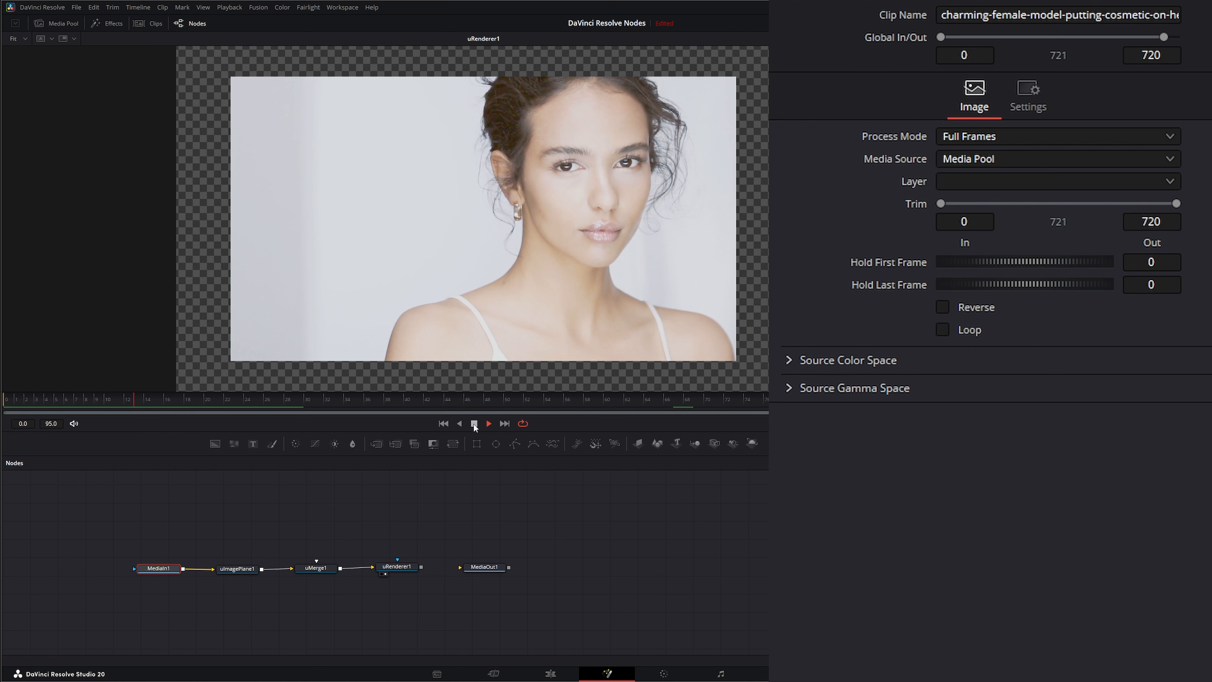
Step: Select the MediaIn node and delete it from the node graph
left_click_drag(203, 504, 266, 593)
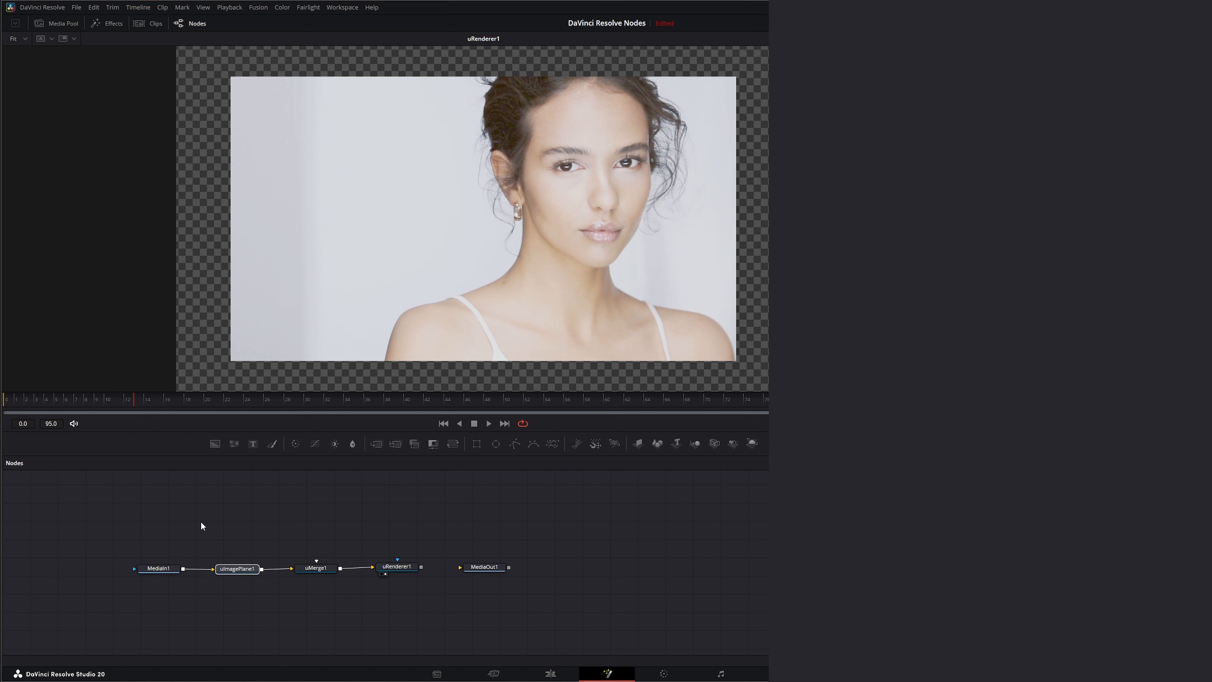
left_click_drag(202, 504, 260, 604)
left_click_drag(202, 514, 279, 610)
left_click_drag(232, 570, 244, 571)
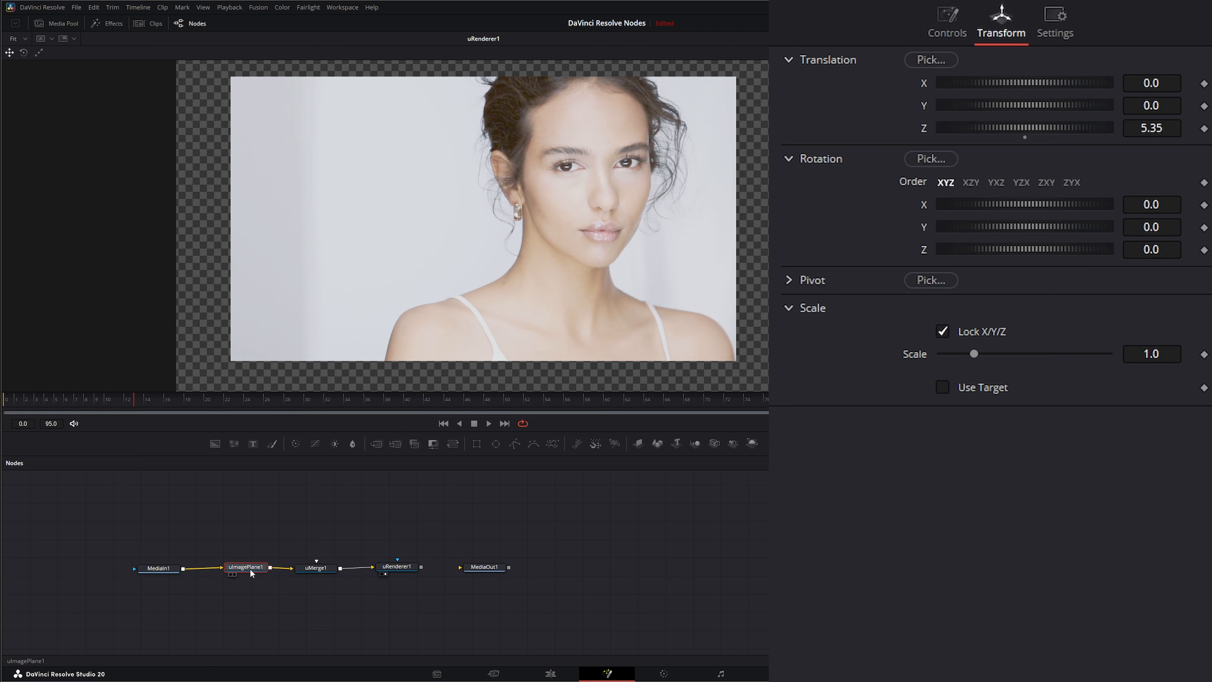
mouse_move(120, 530)
left_mouse_down()
mouse_move(112, 568)
mouse_move(195, 599)
mouse_move(138, 571)
mouse_move(143, 517)
mouse_move(132, 526)
left_mouse_up()
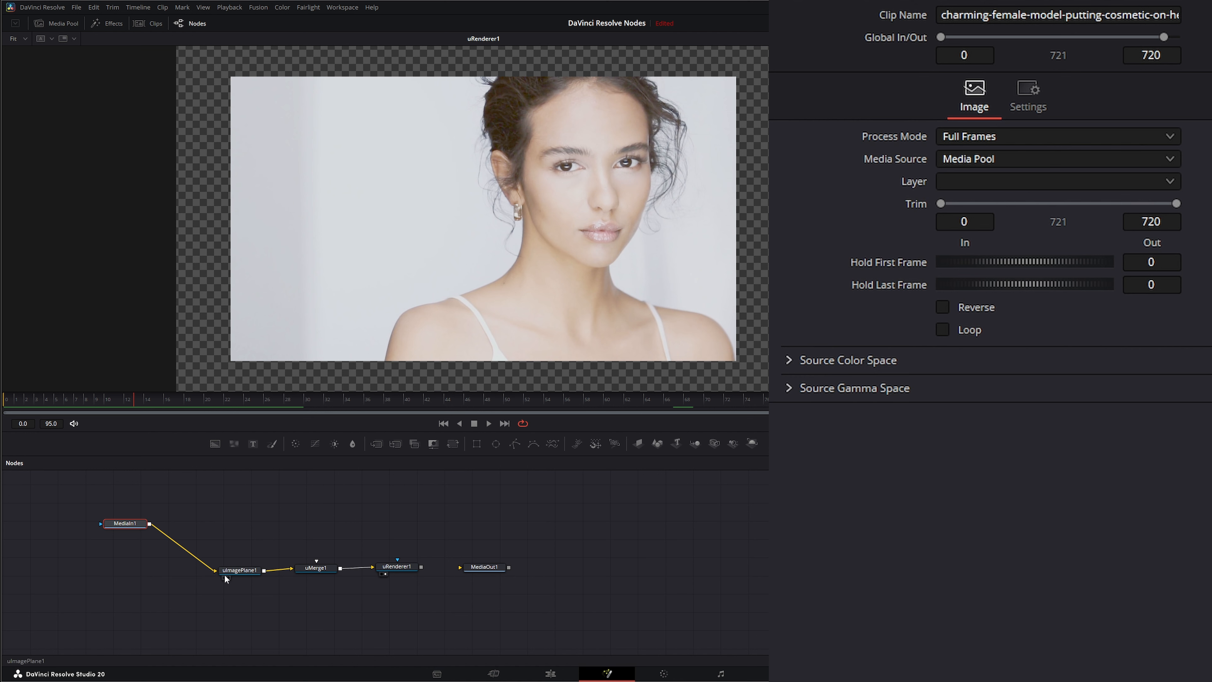
left_click_drag(214, 571, 103, 539)
left_click_drag(64, 493, 233, 571)
key("Delete")
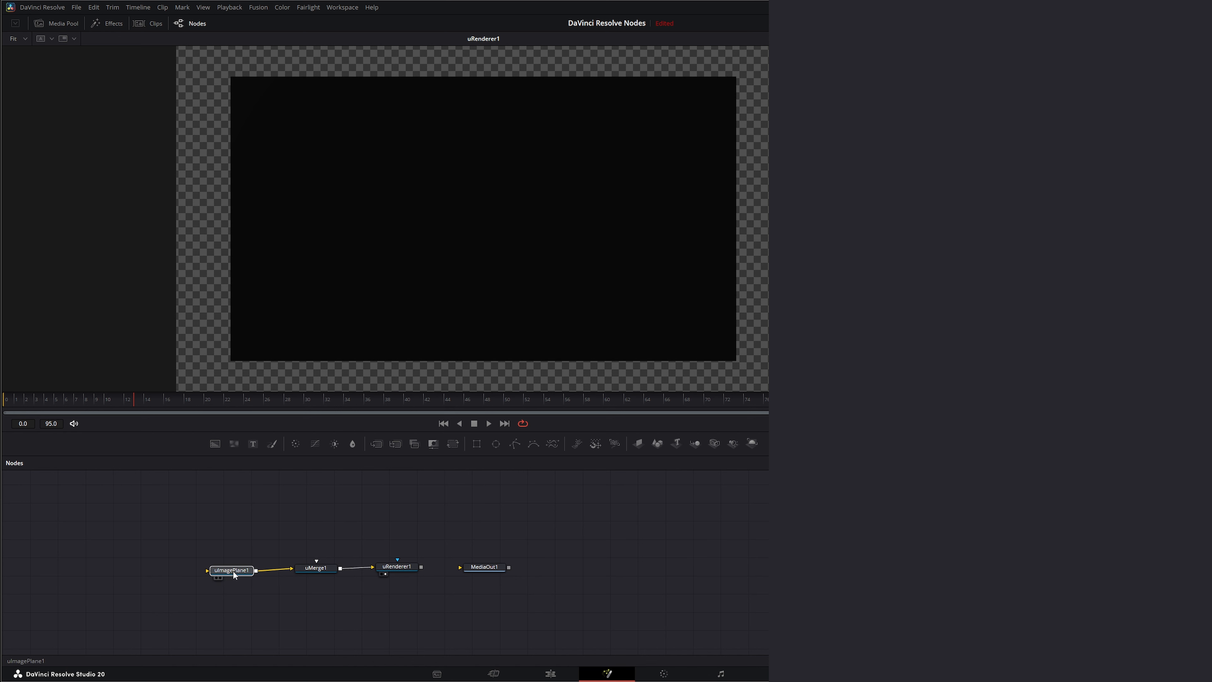
Step: Disconnect the image plane from uMerge and connect a new uShape node to uMerge instead
left_click(314, 568)
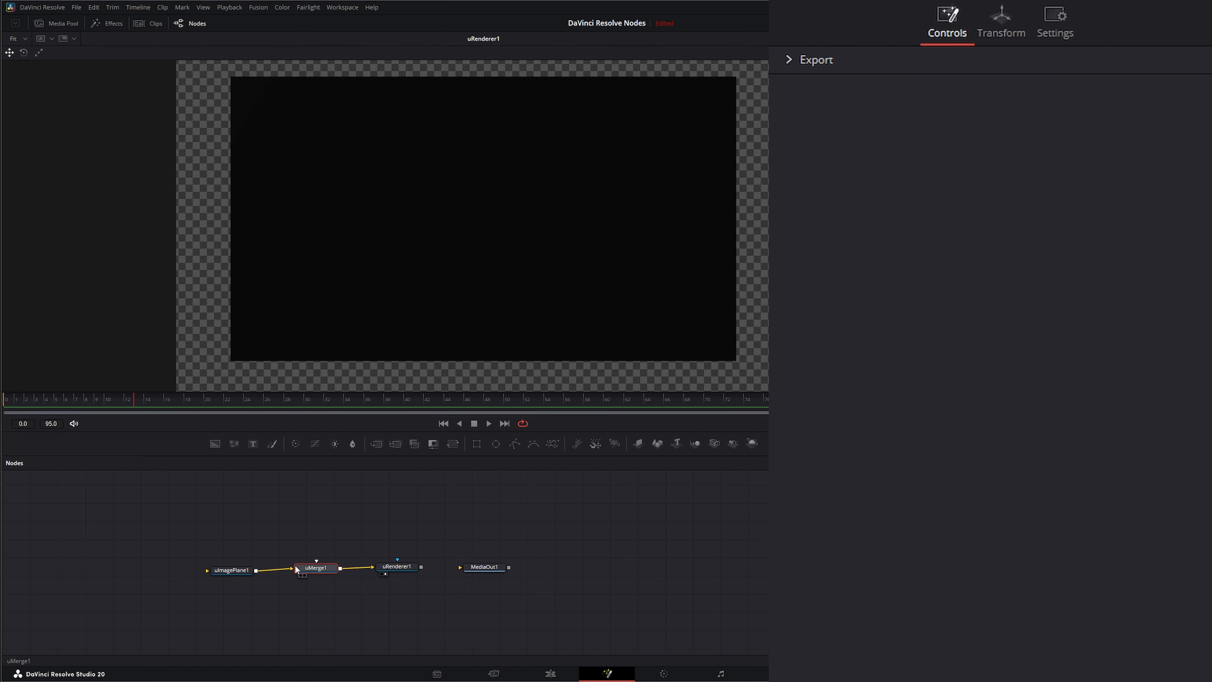
mouse_move(292, 567)
left_mouse_down()
mouse_move(230, 571)
mouse_move(312, 568)
left_mouse_up()
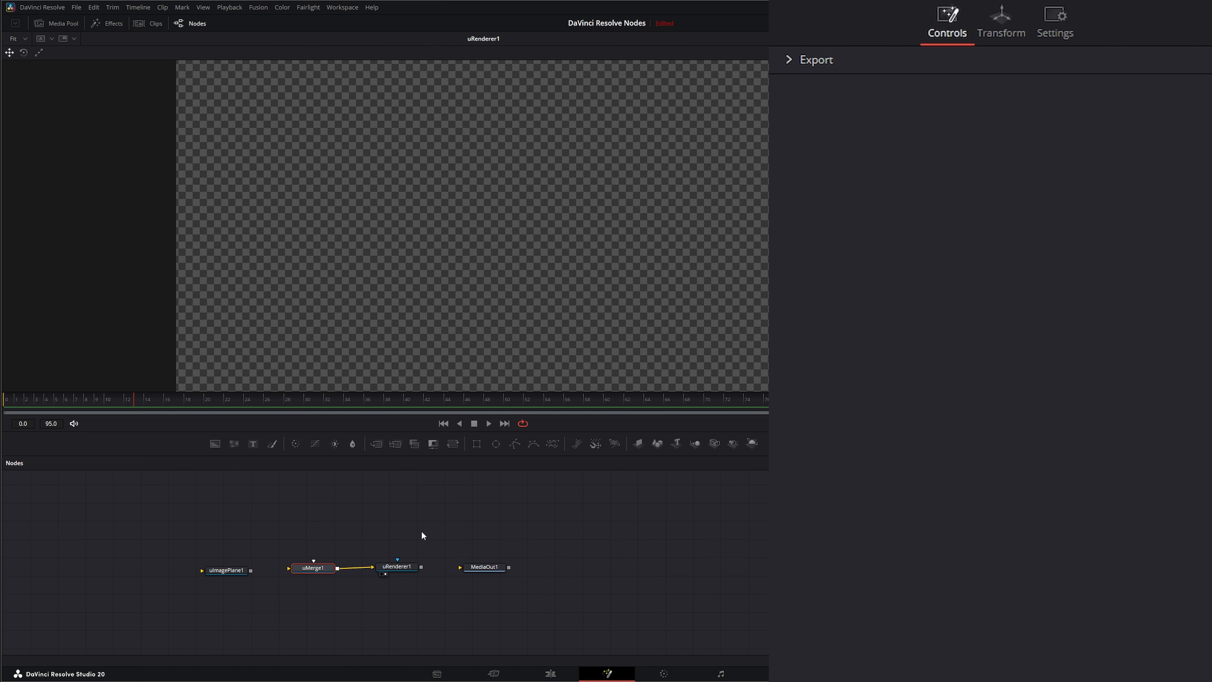
left_click(422, 532)
key("shift+space")
type("ush")
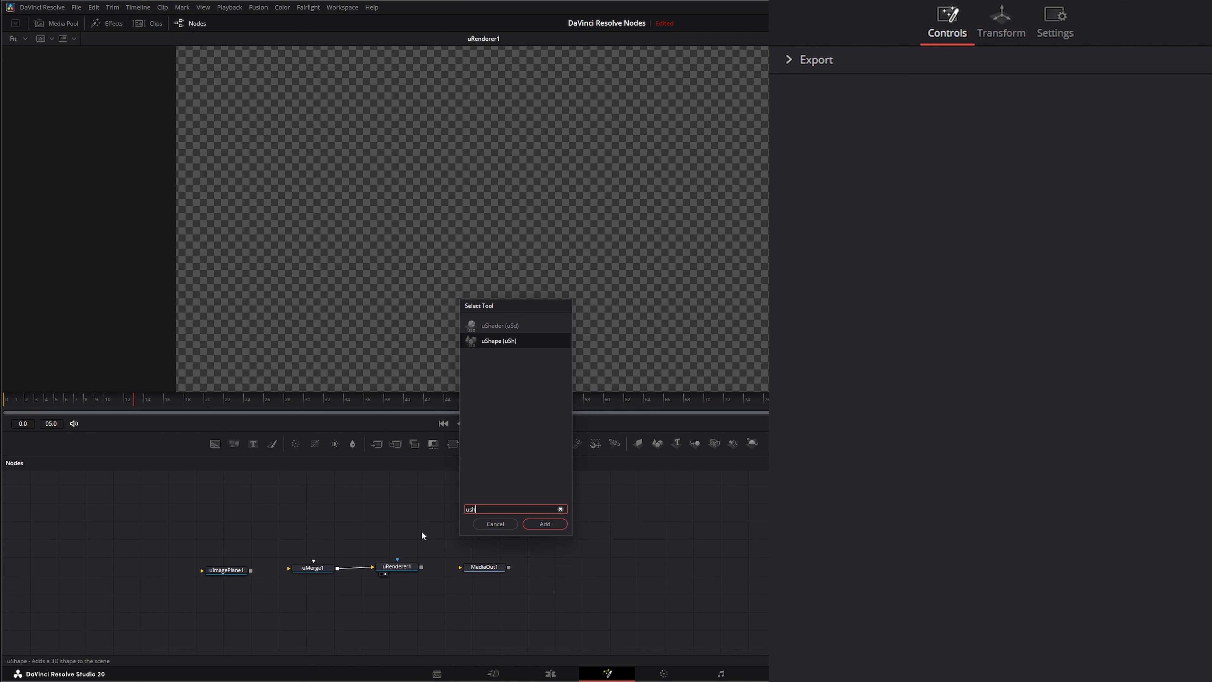
key("Return")
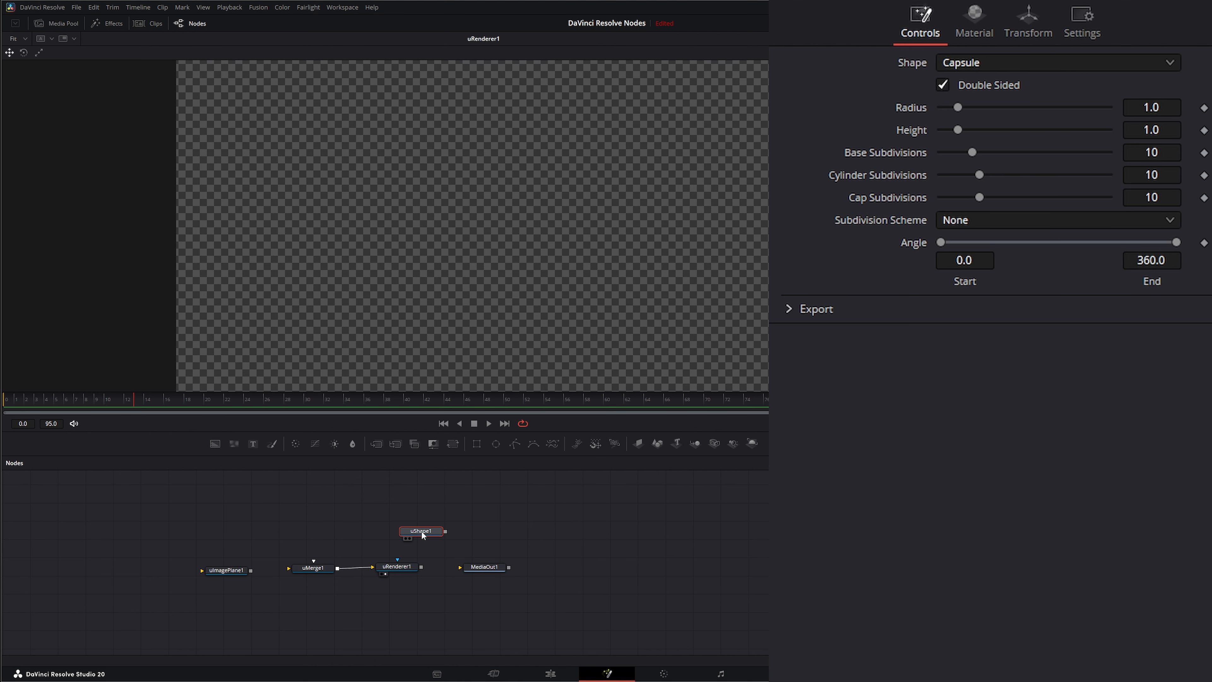
left_click_drag(422, 530, 314, 571)
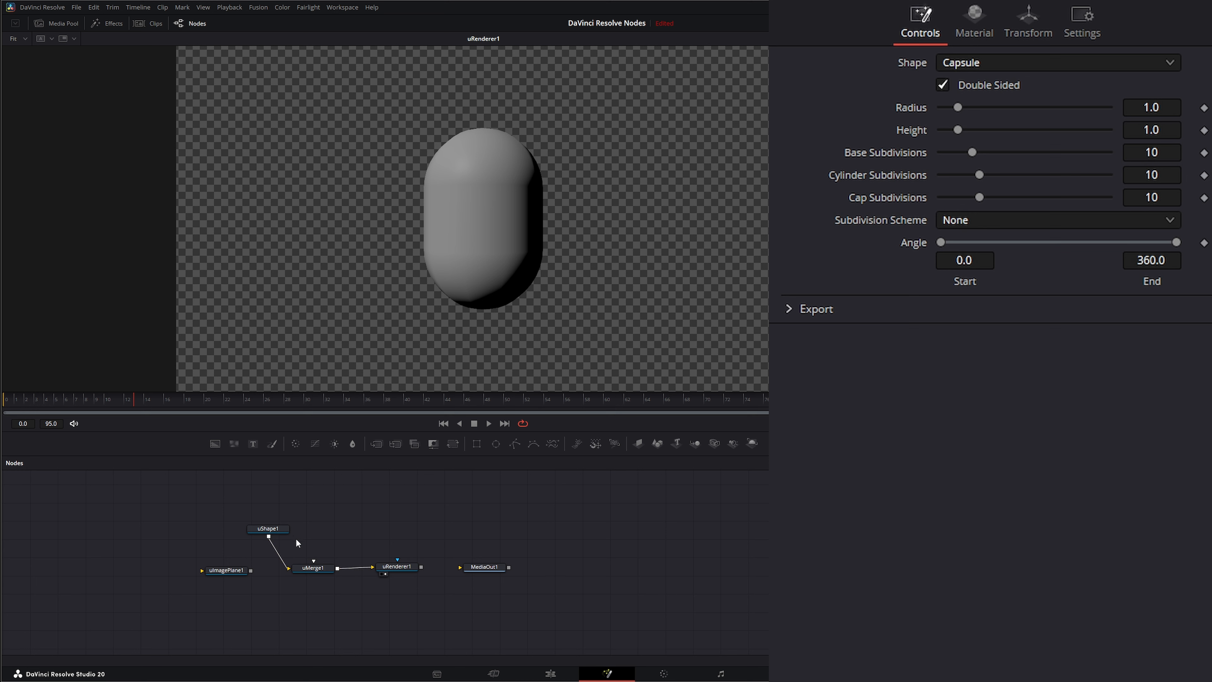
Step: Set the capsule shape's radius to about 0.38 and height to about 3.32
left_click(264, 528)
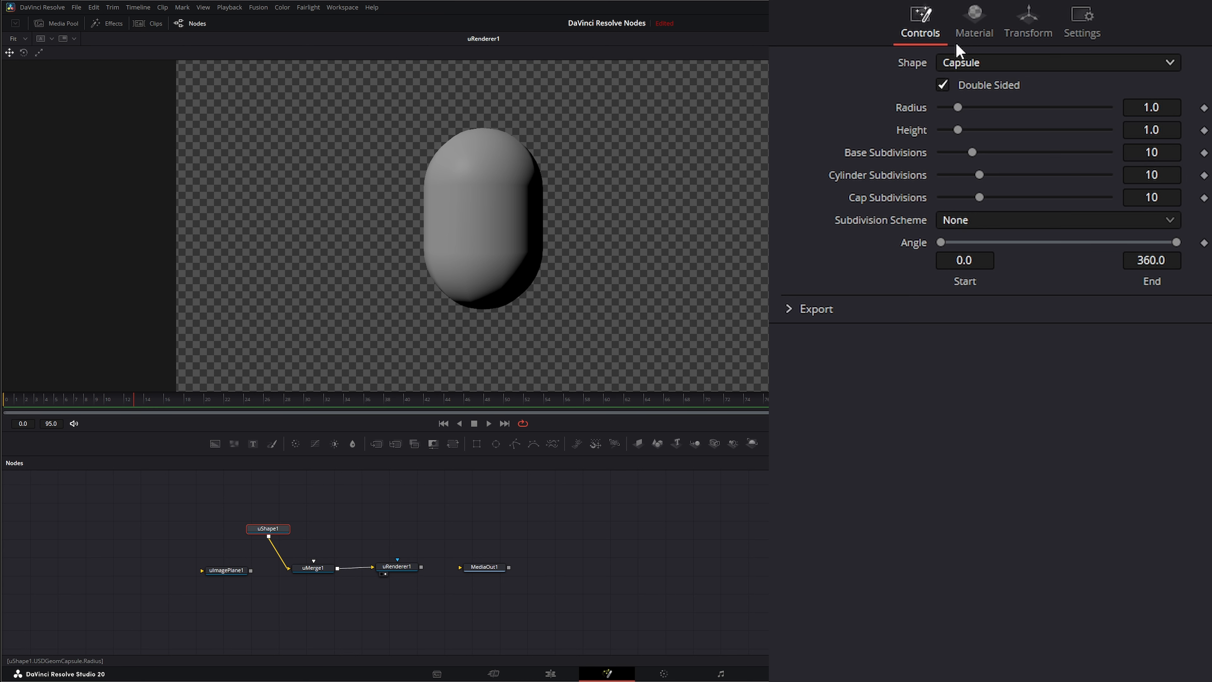
left_click_drag(956, 108, 1017, 129)
left_click_drag(1138, 115, 1077, 114)
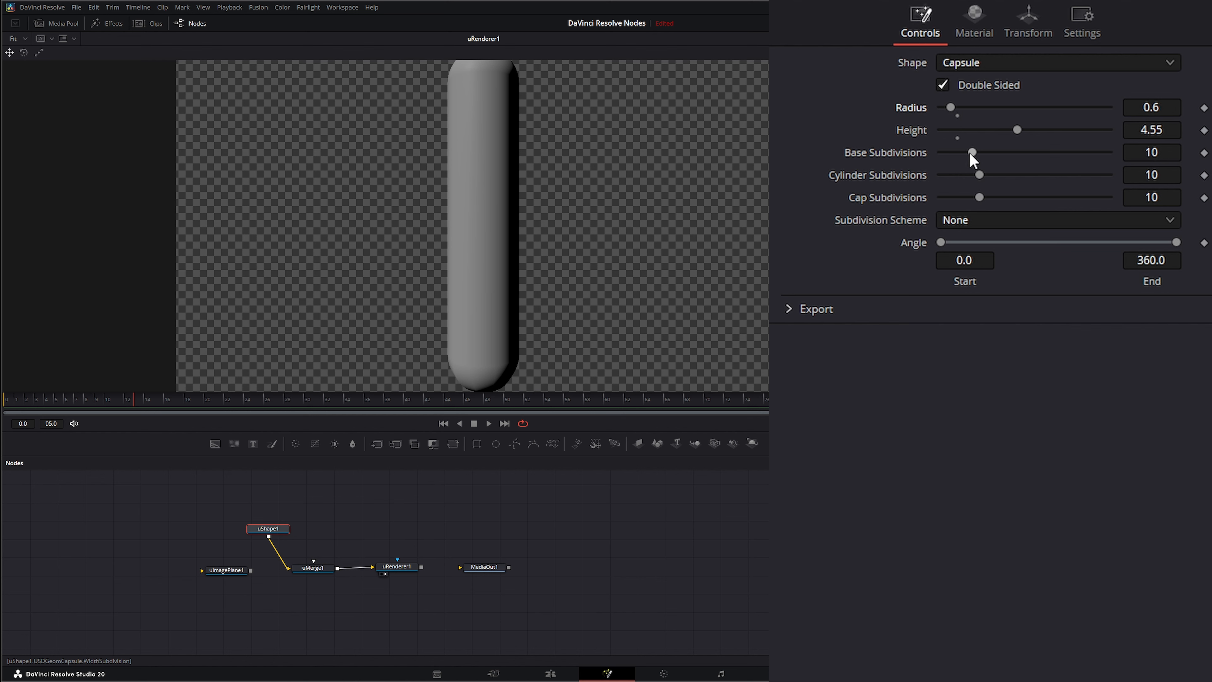
left_click_drag(1017, 131, 994, 130)
left_click_drag(1179, 107, 1158, 107)
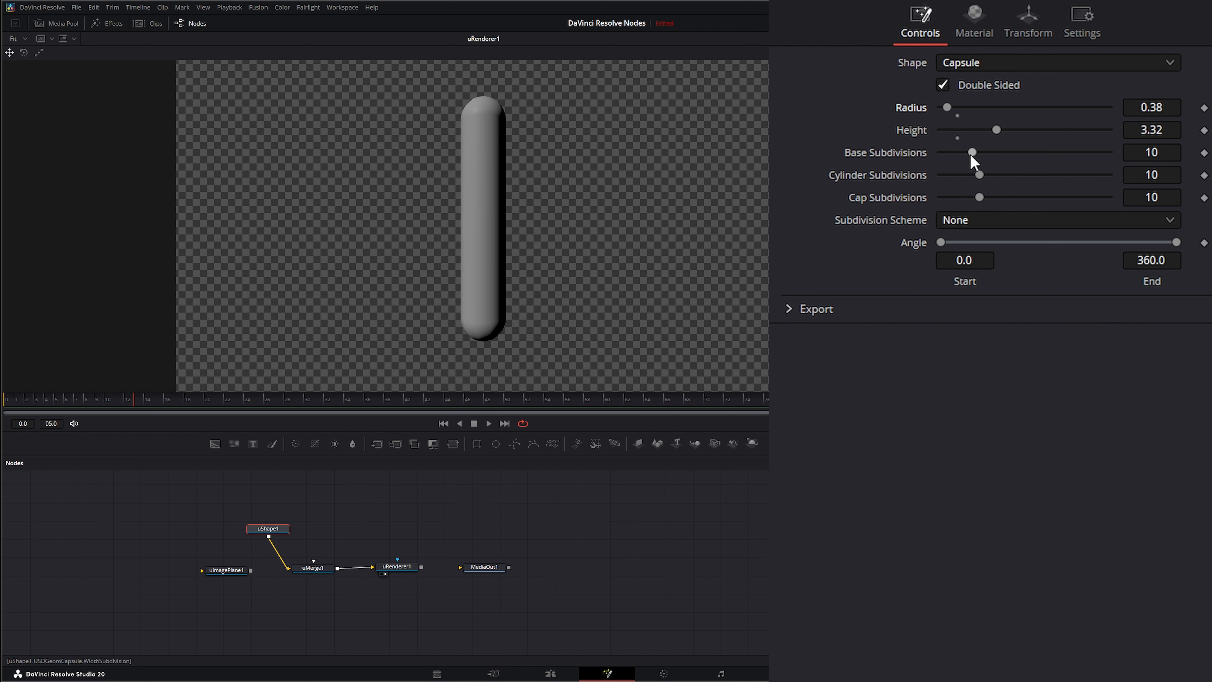
Step: Raise the capsule's base, cylinder and cap subdivisions to 26, 40 and 36
left_click_drag(973, 151, 1046, 153)
left_click_drag(979, 175, 1072, 196)
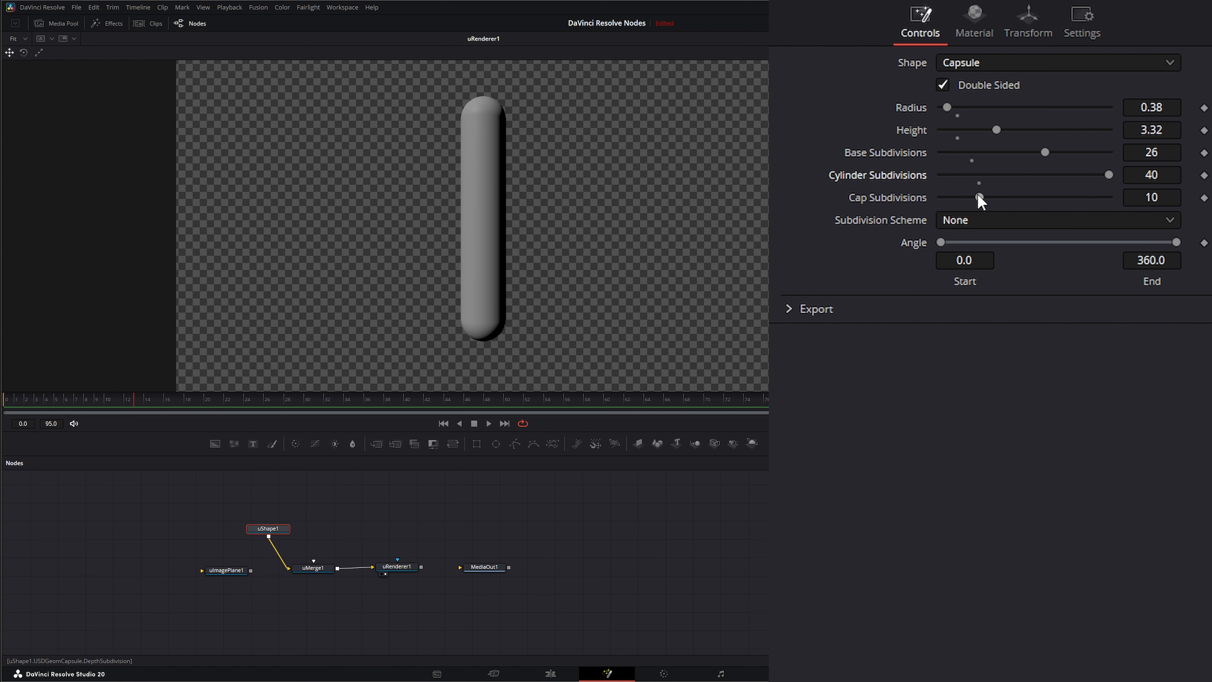
left_click_drag(978, 194, 1095, 196)
Step: Set the capsule material's diffuse color to gray #818181, metallic to about 0.856 and roughness about 0.246
left_click(974, 19)
left_click(984, 121)
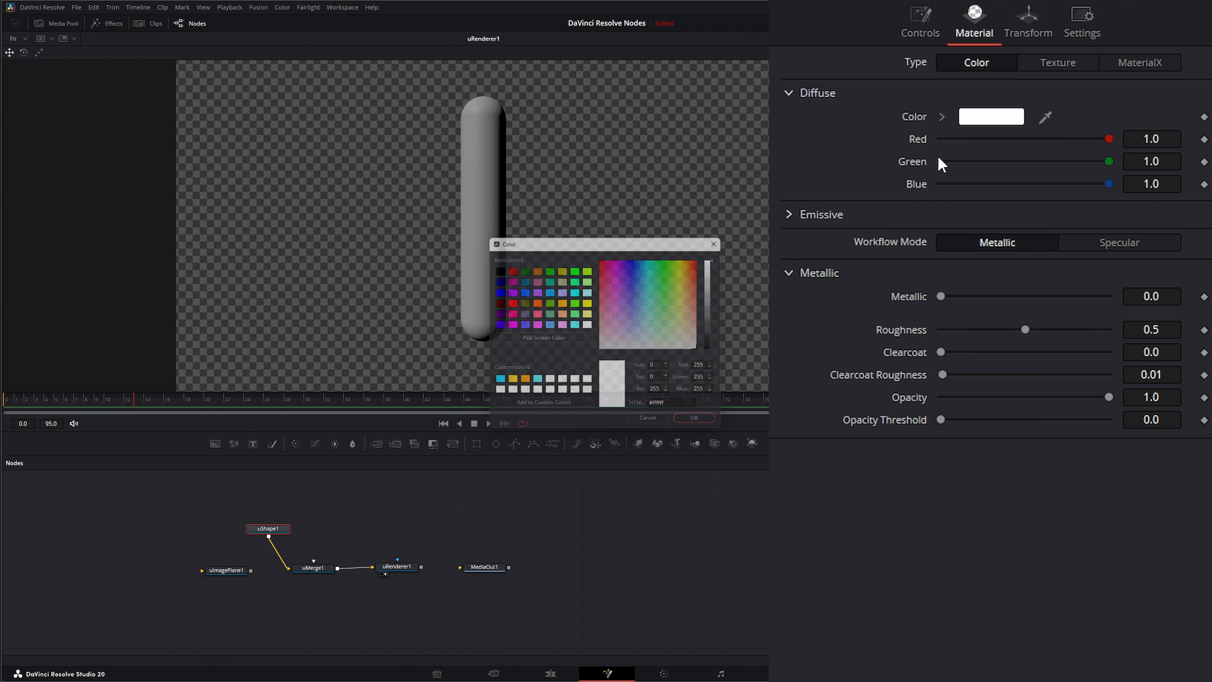
left_click(717, 302)
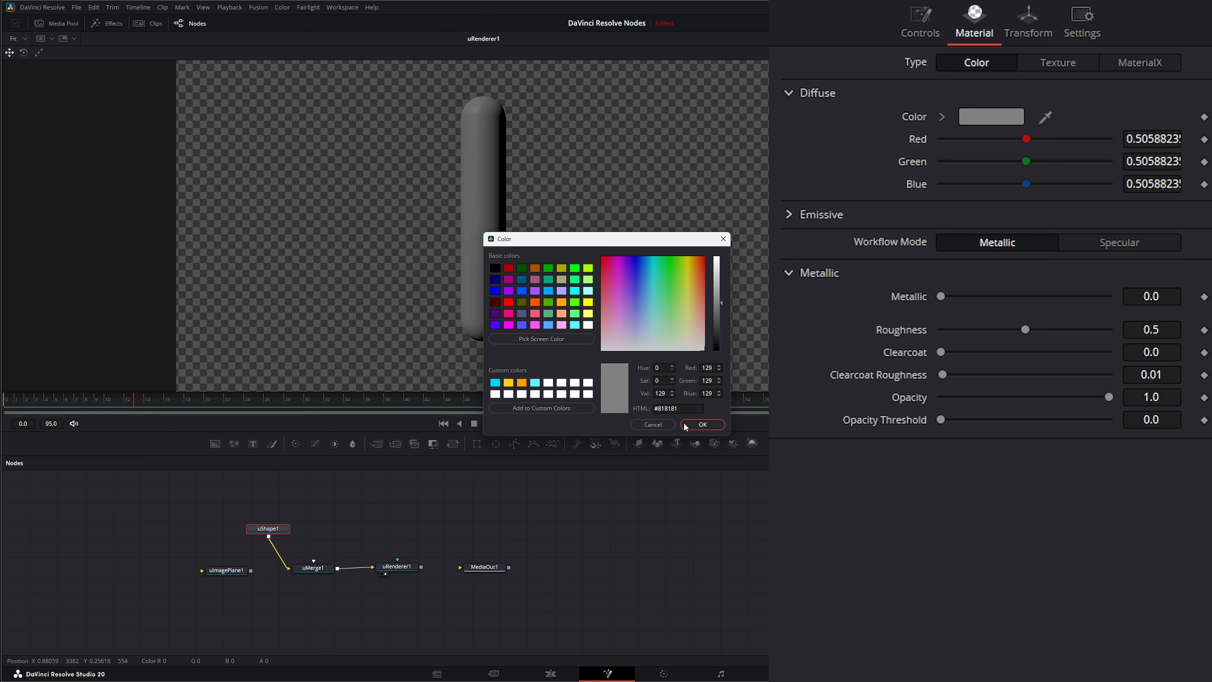
left_click(702, 424)
left_click_drag(944, 297, 1088, 300)
left_click_drag(1025, 330, 988, 341)
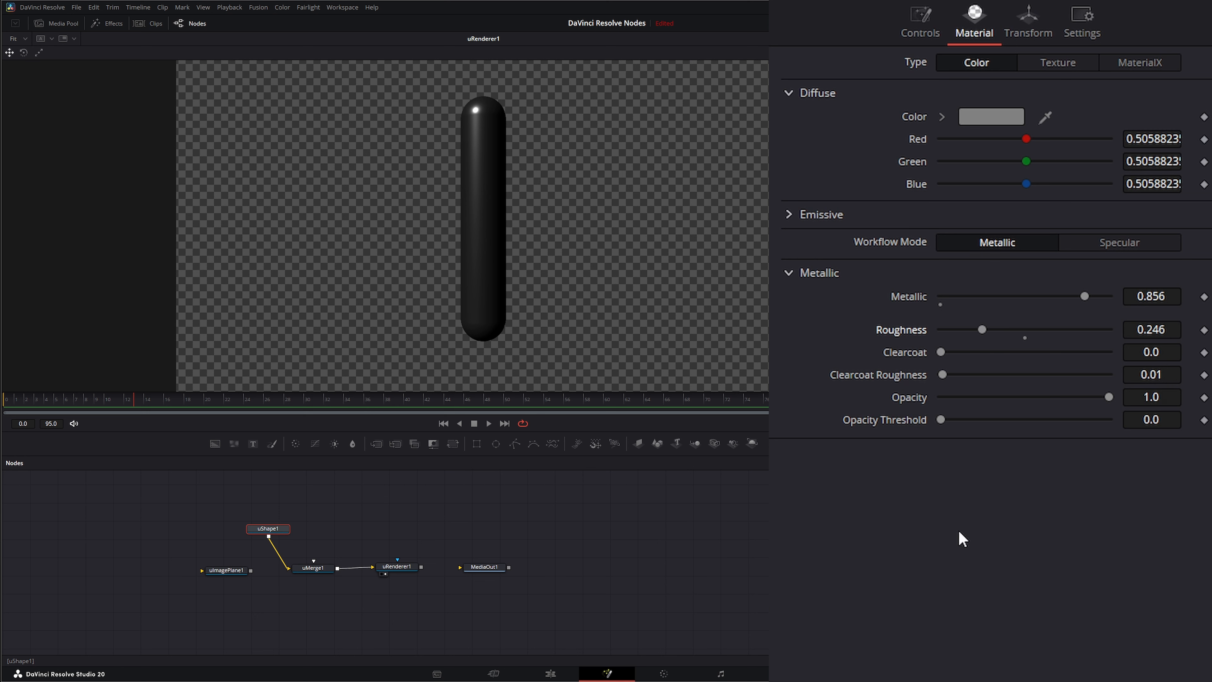
Step: Rotate the capsule 45 degrees on both the X and Y axes
left_click(1022, 33)
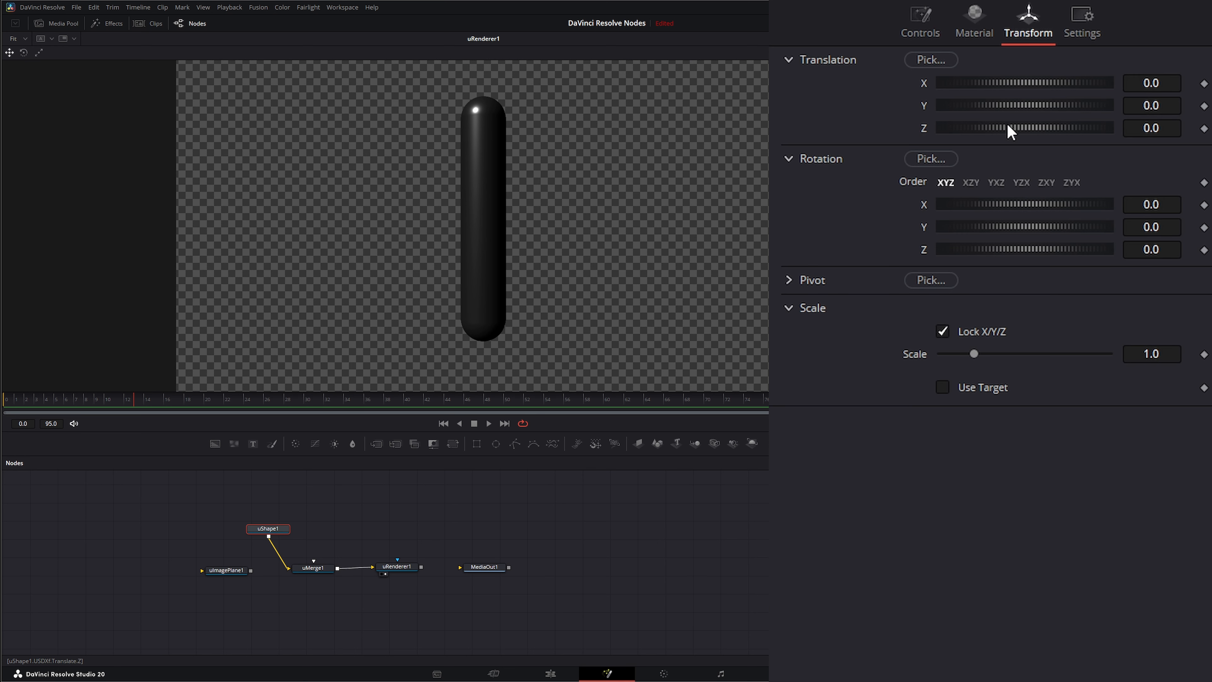
left_click(1160, 205)
type("45")
key("Tab")
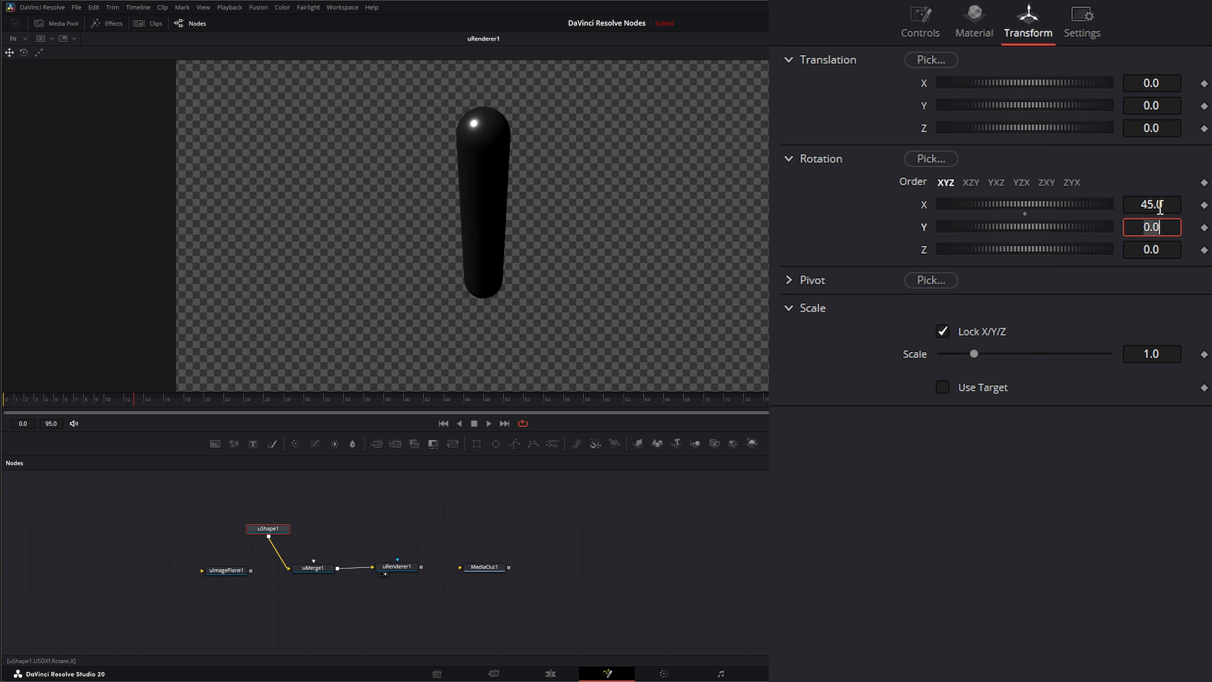
type("45")
key("Tab")
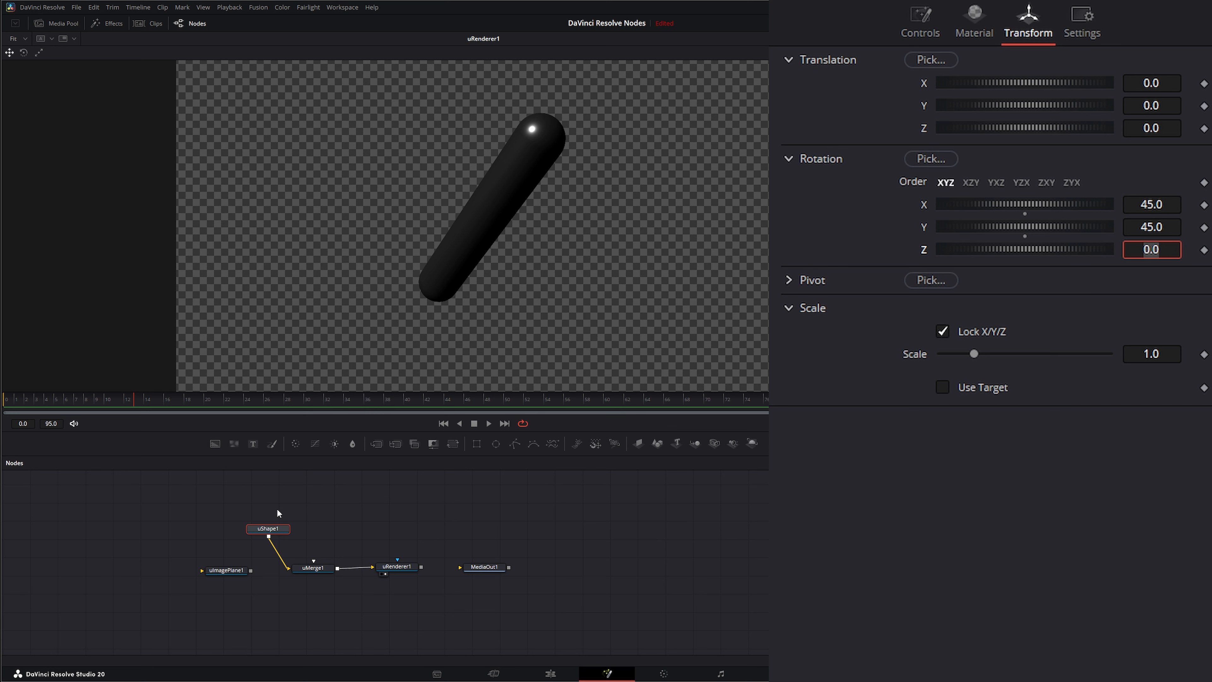
Step: Copy and paste the capsule node, connecting the duplicate to uMerge
left_click_drag(218, 497, 310, 536)
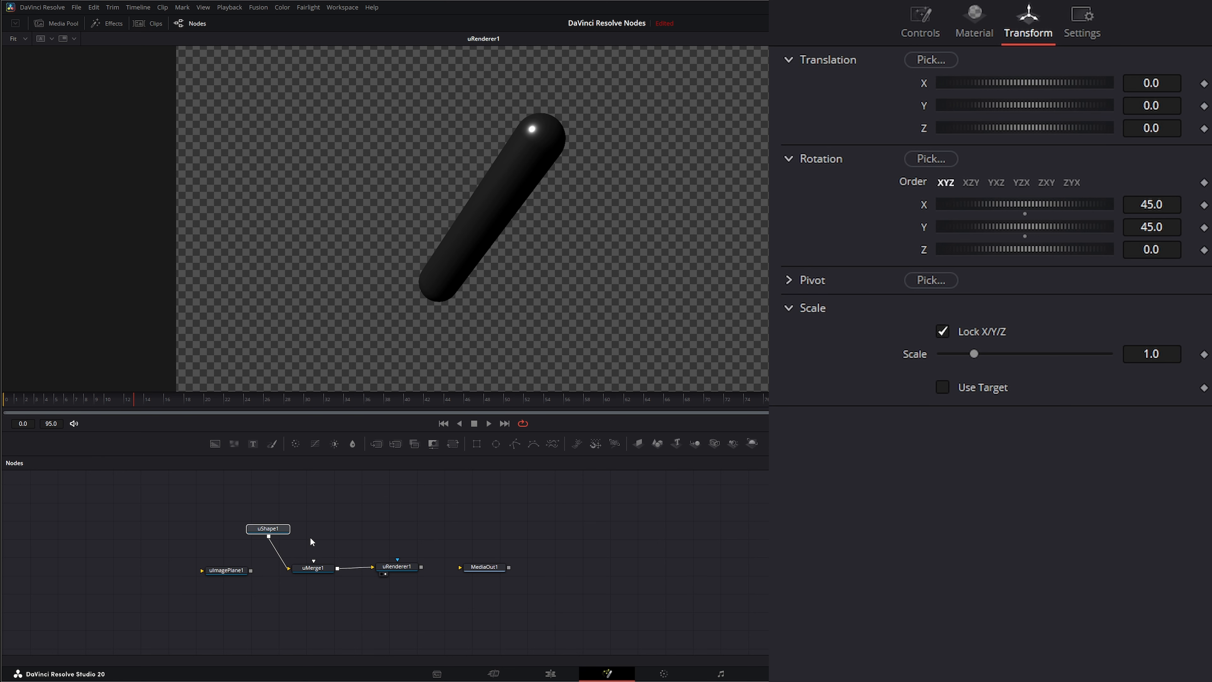
key("ctrl+c")
key("ctrl+v")
left_click_drag(215, 502, 324, 568)
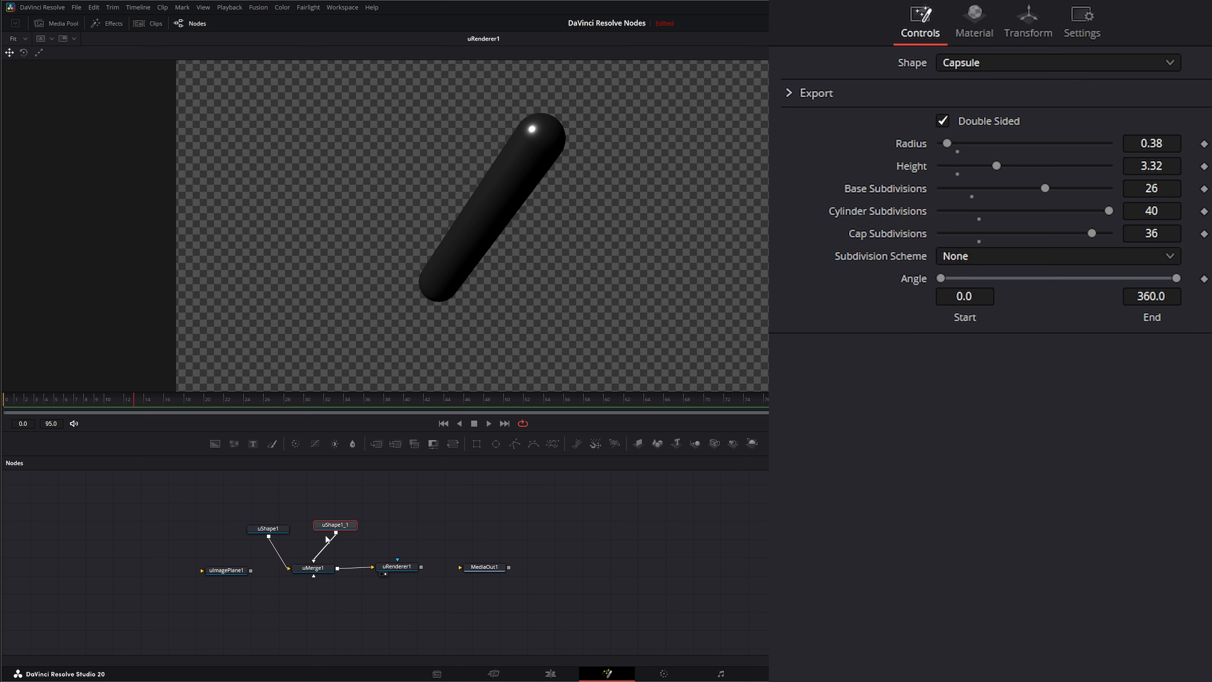
left_click_drag(333, 525, 334, 531)
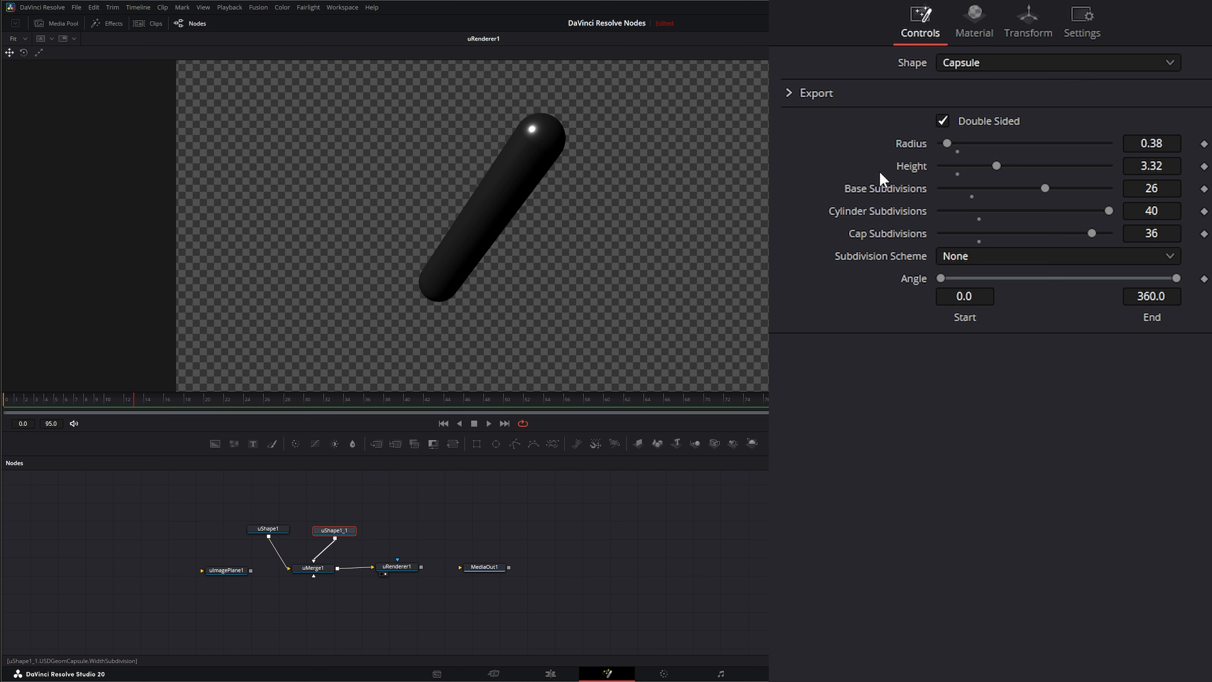
Step: Rotate the duplicate capsule to 135 degrees on Y and -45 degrees on X
left_click(1027, 20)
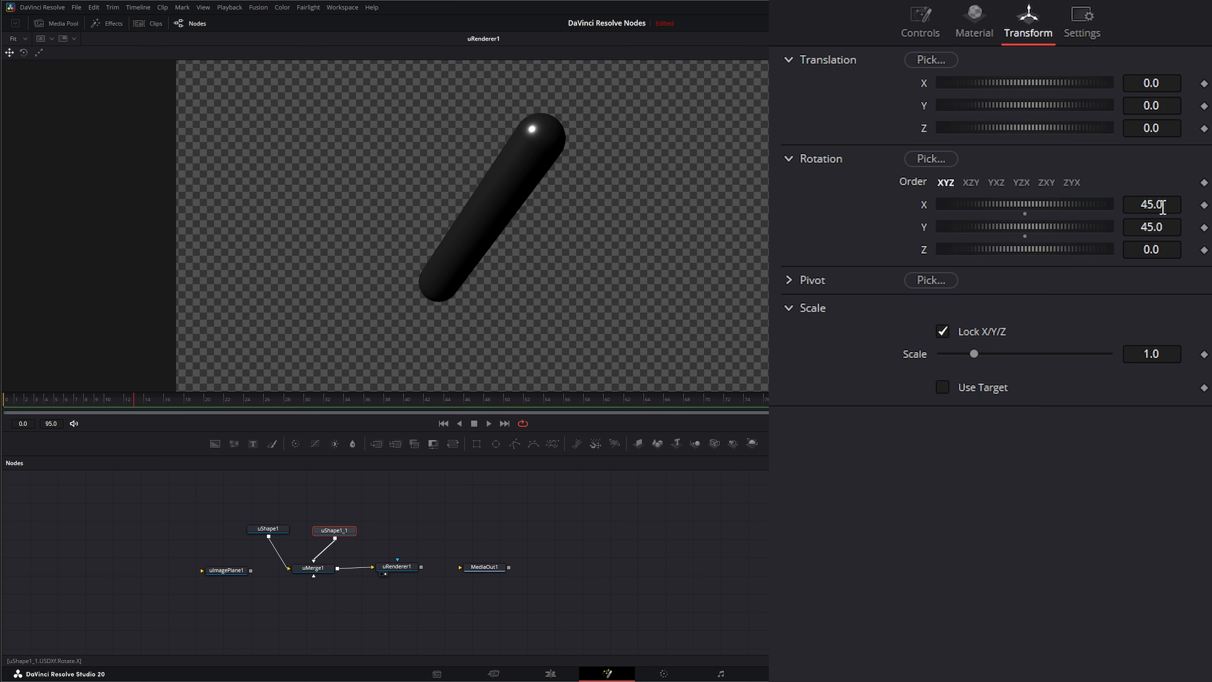
double_click(1162, 226)
type("135")
key("Tab")
double_click(1161, 203)
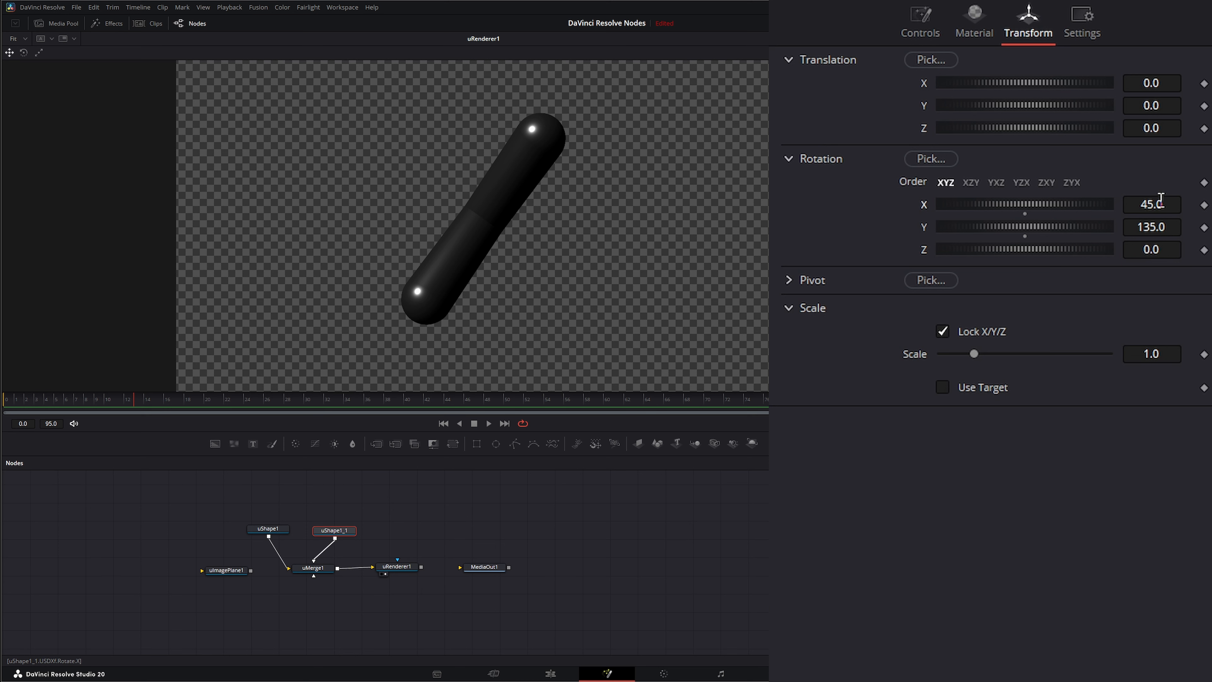
type("-45")
key("Tab")
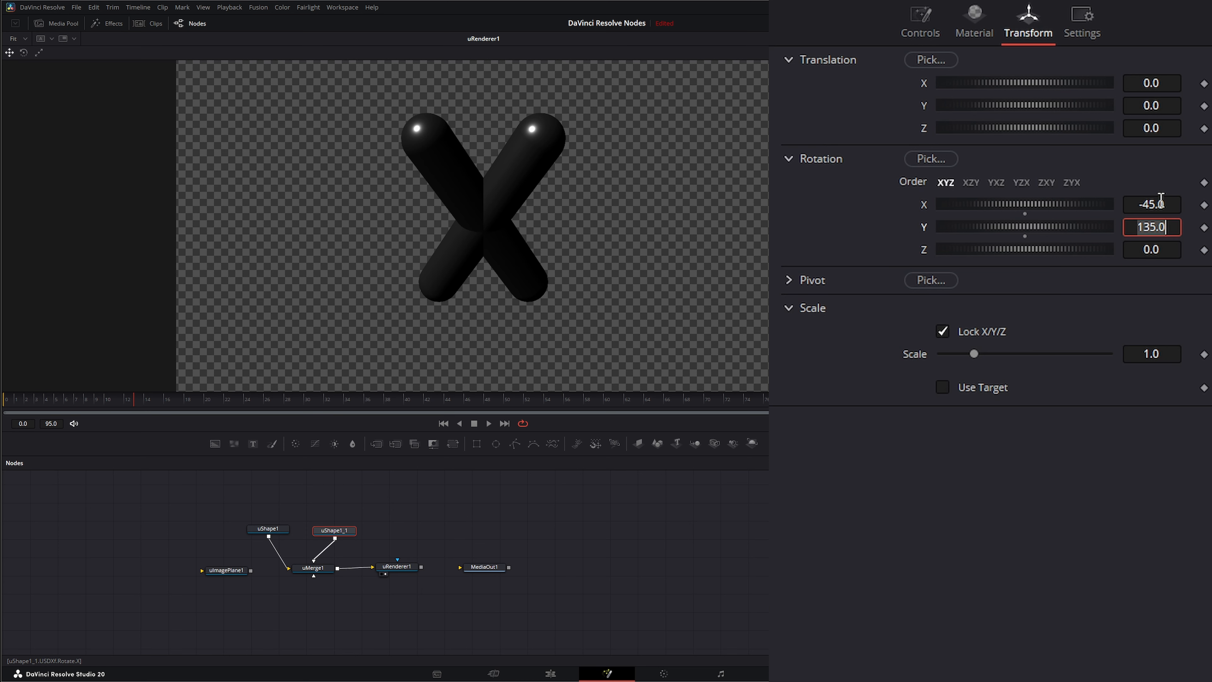
Step: Move the duplicate capsule along X to 1.5
left_click(333, 534)
left_click_drag(1003, 82, 1100, 82)
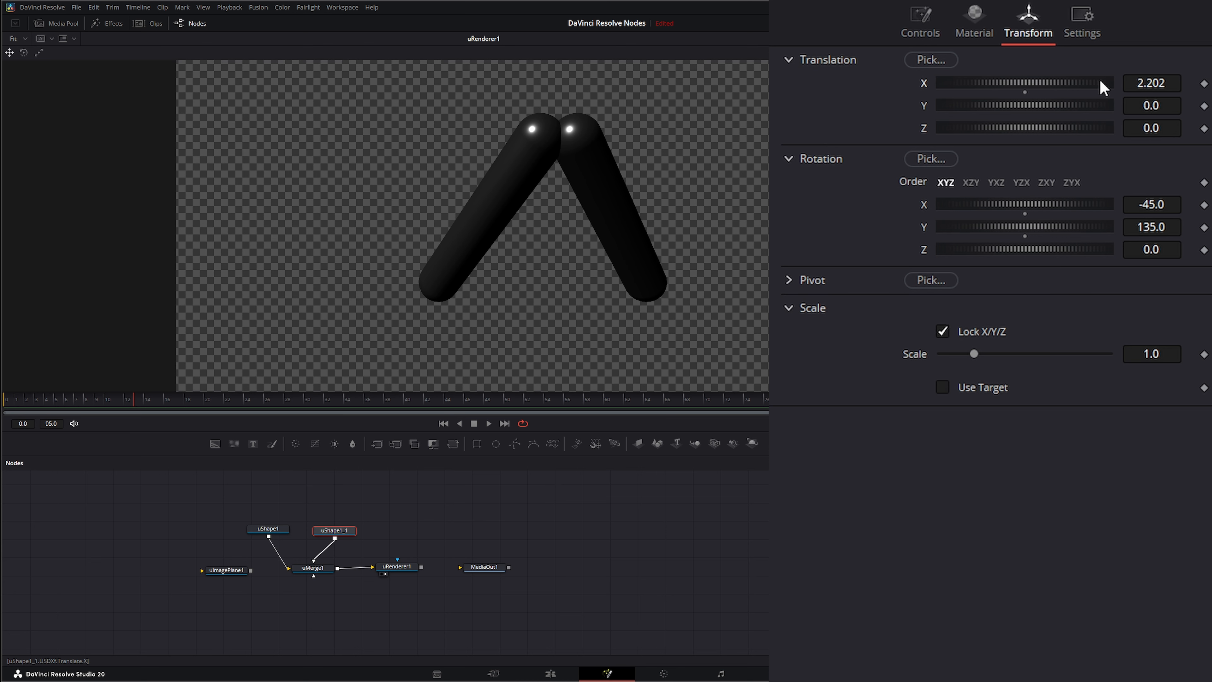
left_click(1172, 84)
type("1.5")
key("Tab")
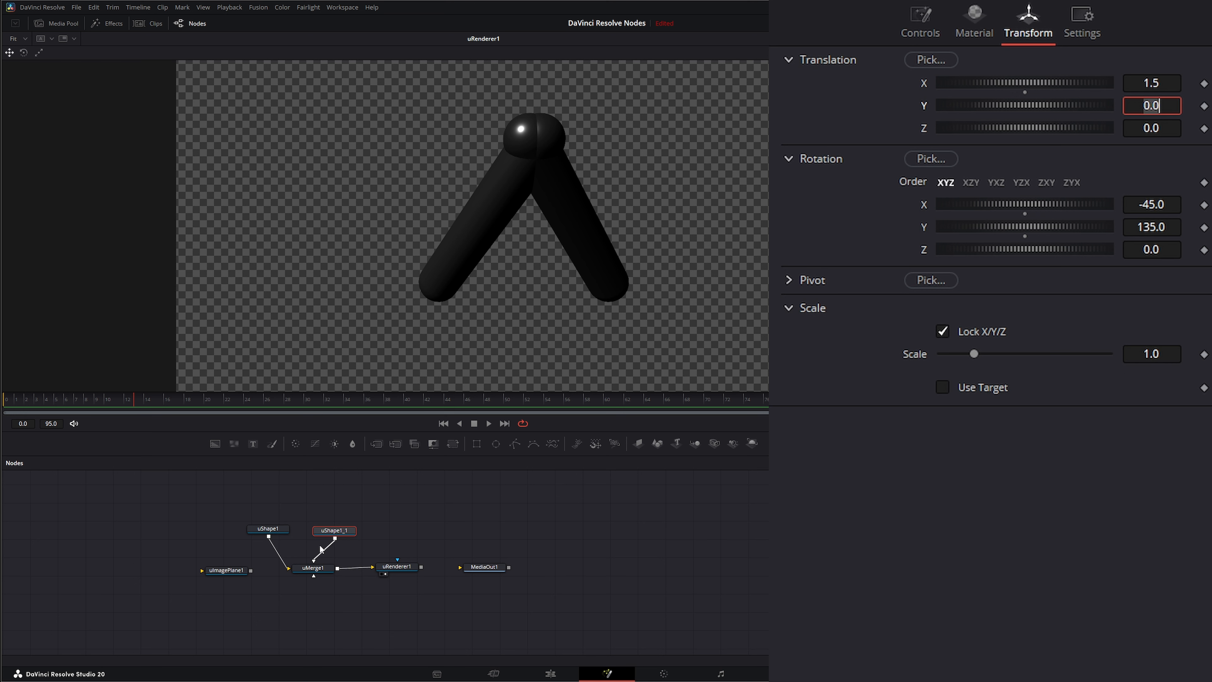
Step: Move the original capsule along X to -2.5
left_click(268, 528)
left_click(1176, 84)
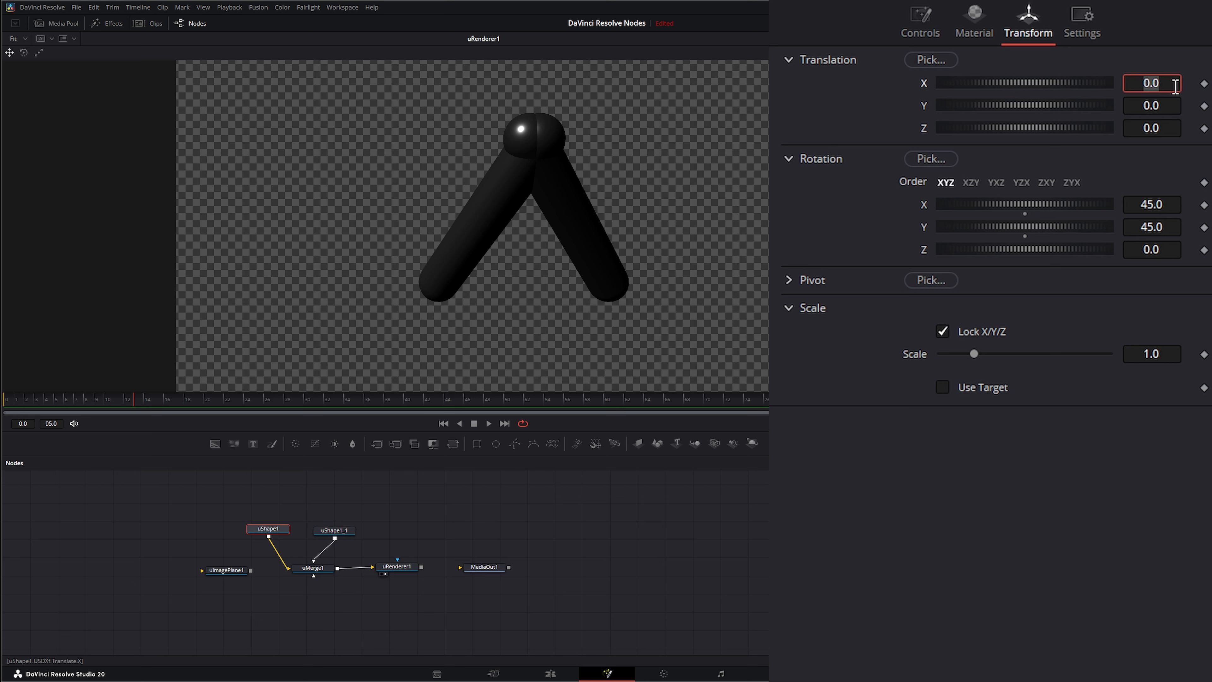
type("-1.5")
key("Tab")
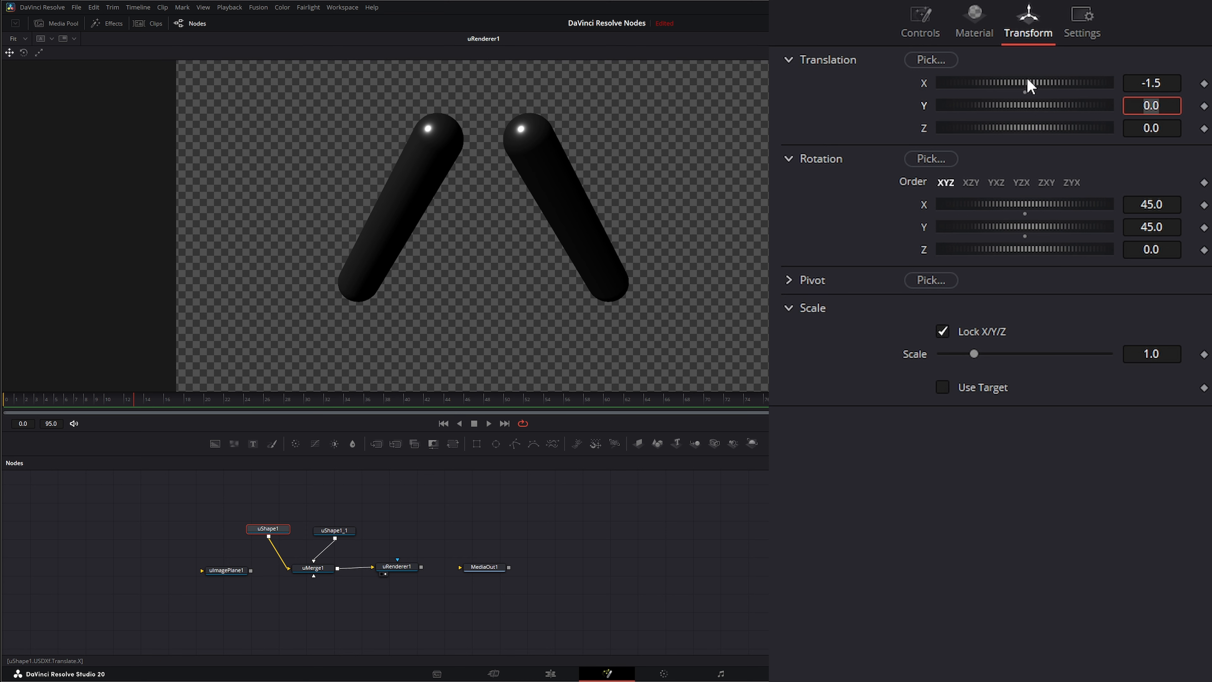
left_click_drag(1028, 78, 992, 90)
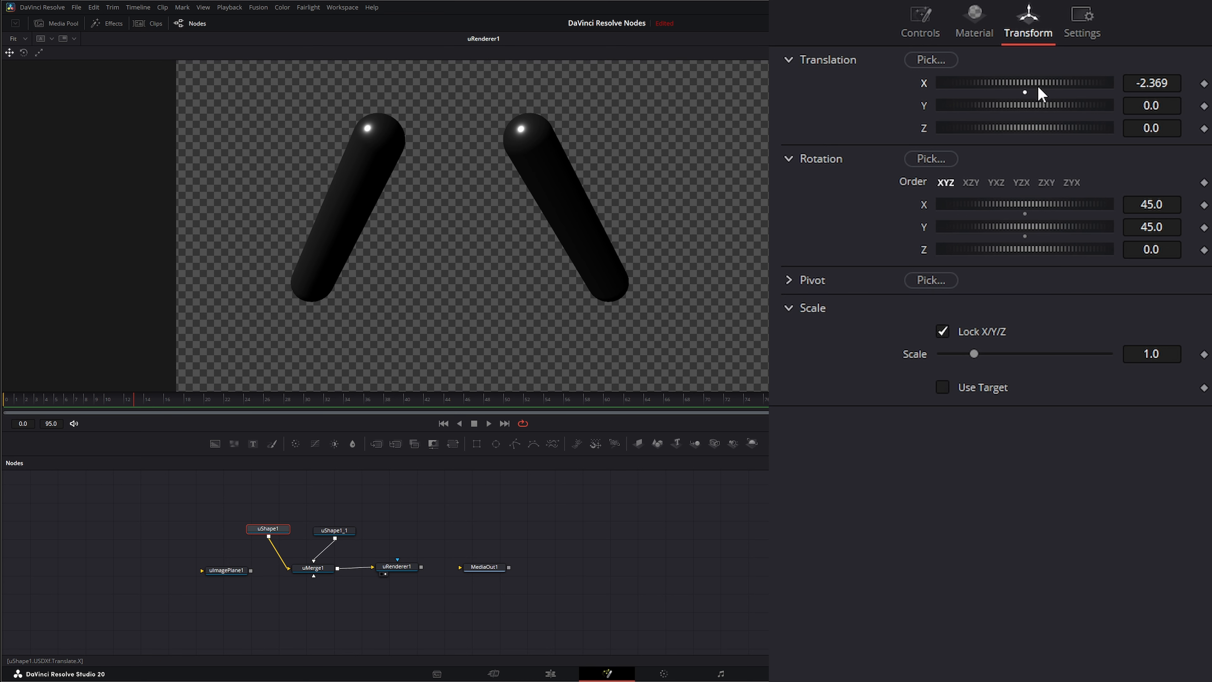
left_click(1167, 79)
type("-2.5")
key("Tab")
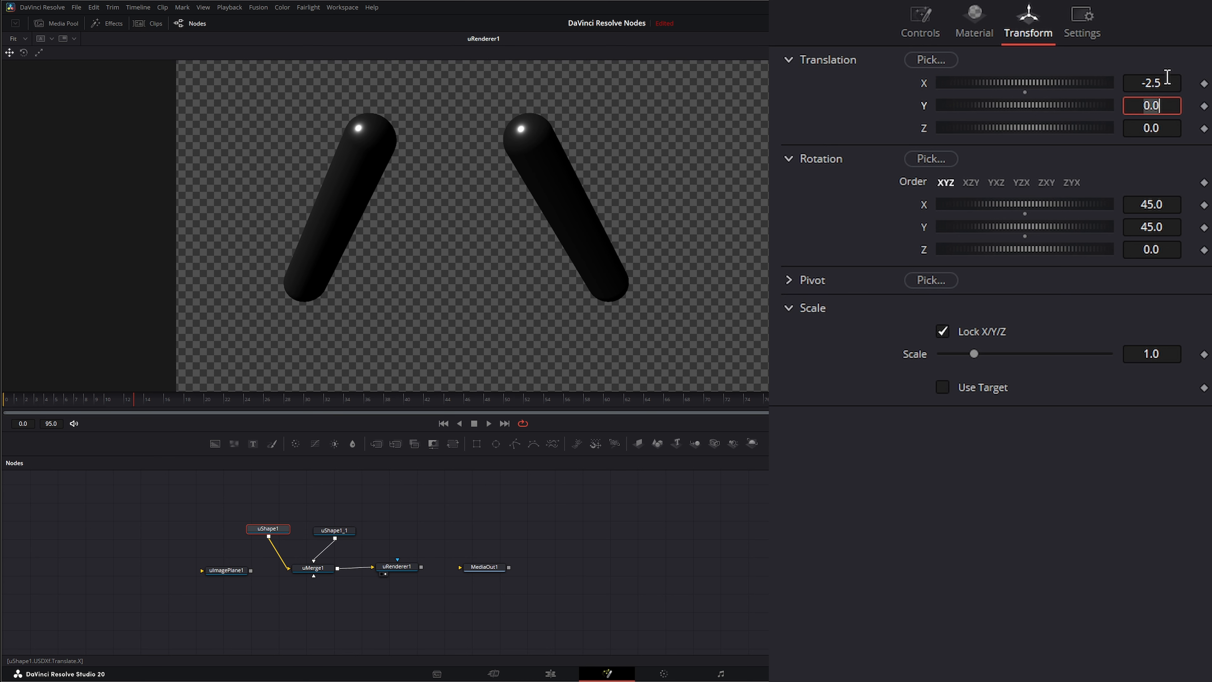
Step: Set the duplicate capsule's X translation to 2.5
left_click(333, 530)
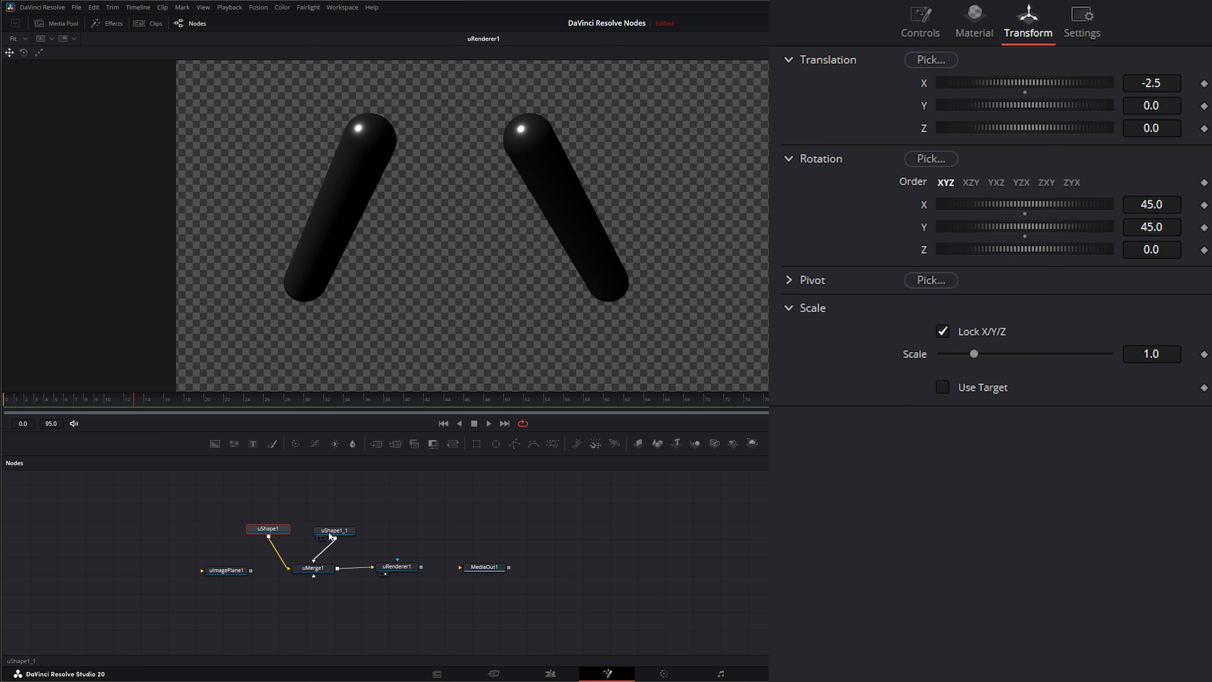
left_click(1154, 84)
type("2.5")
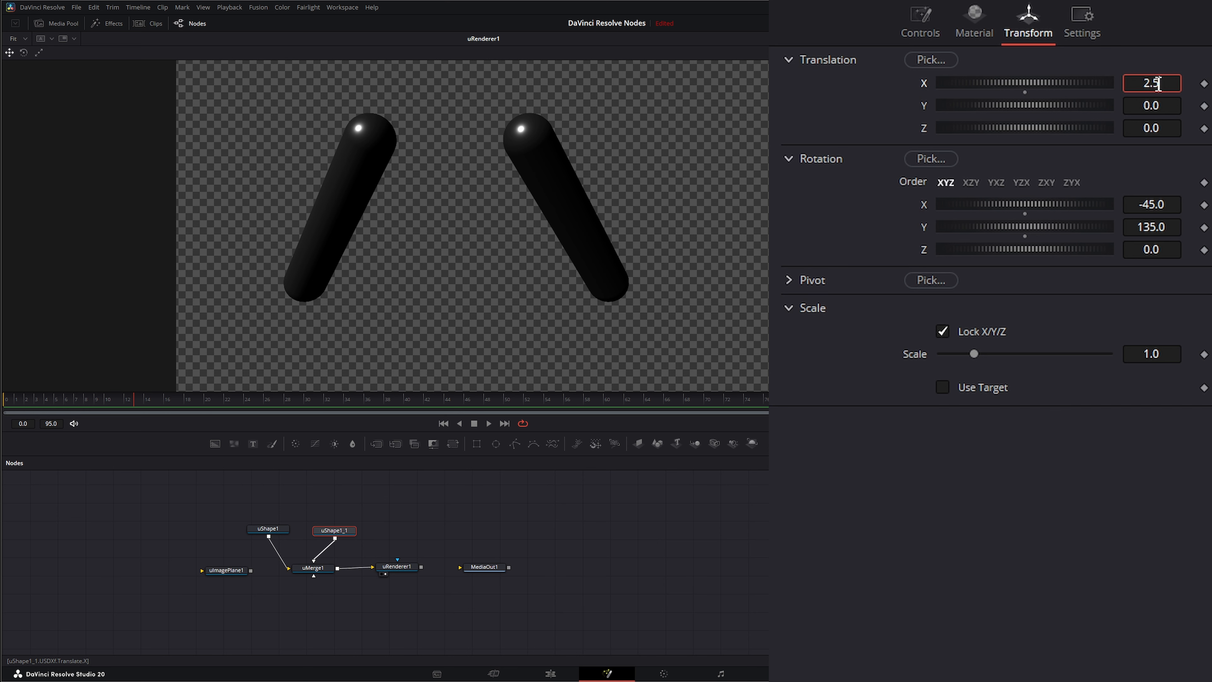
key("Tab")
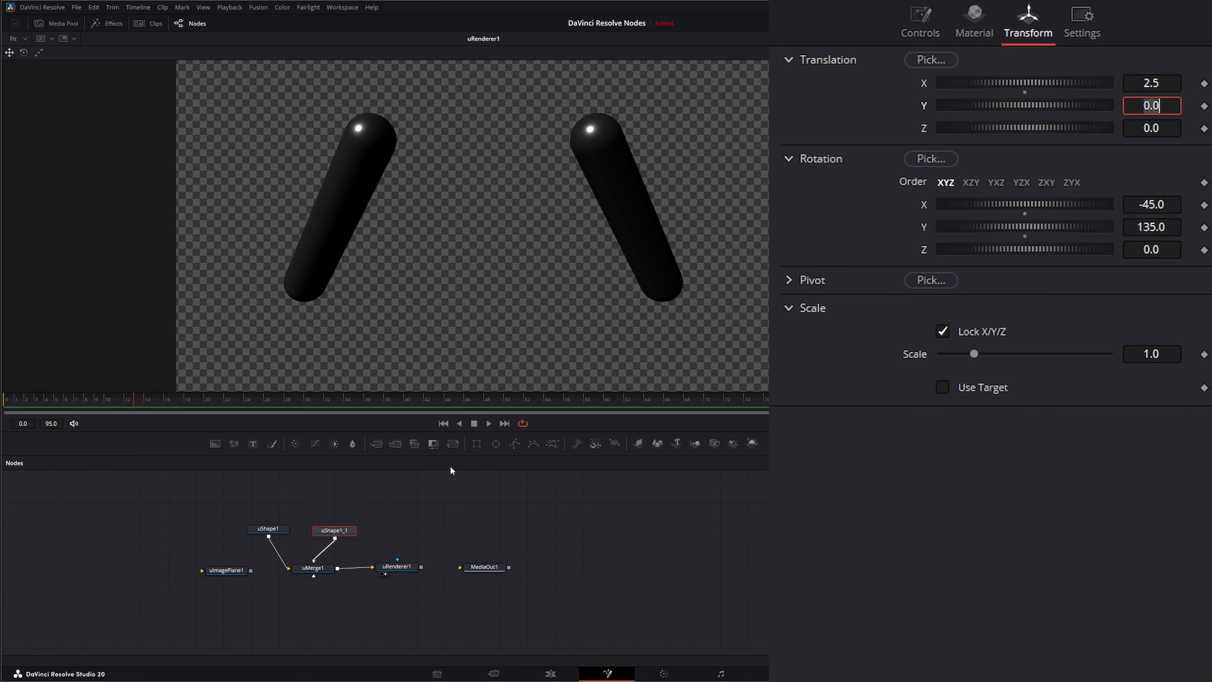
Step: Rearrange the capsule and image plane nodes in the node flow
left_click_drag(329, 534, 329, 531)
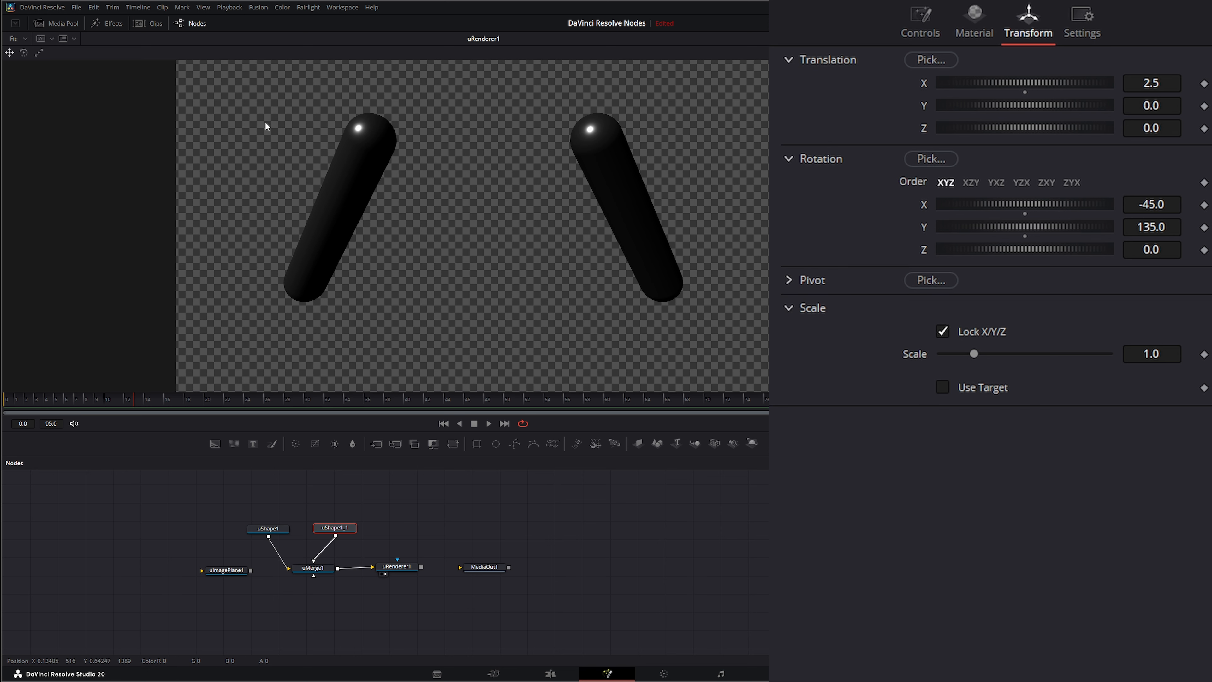
left_click_drag(337, 530, 342, 523)
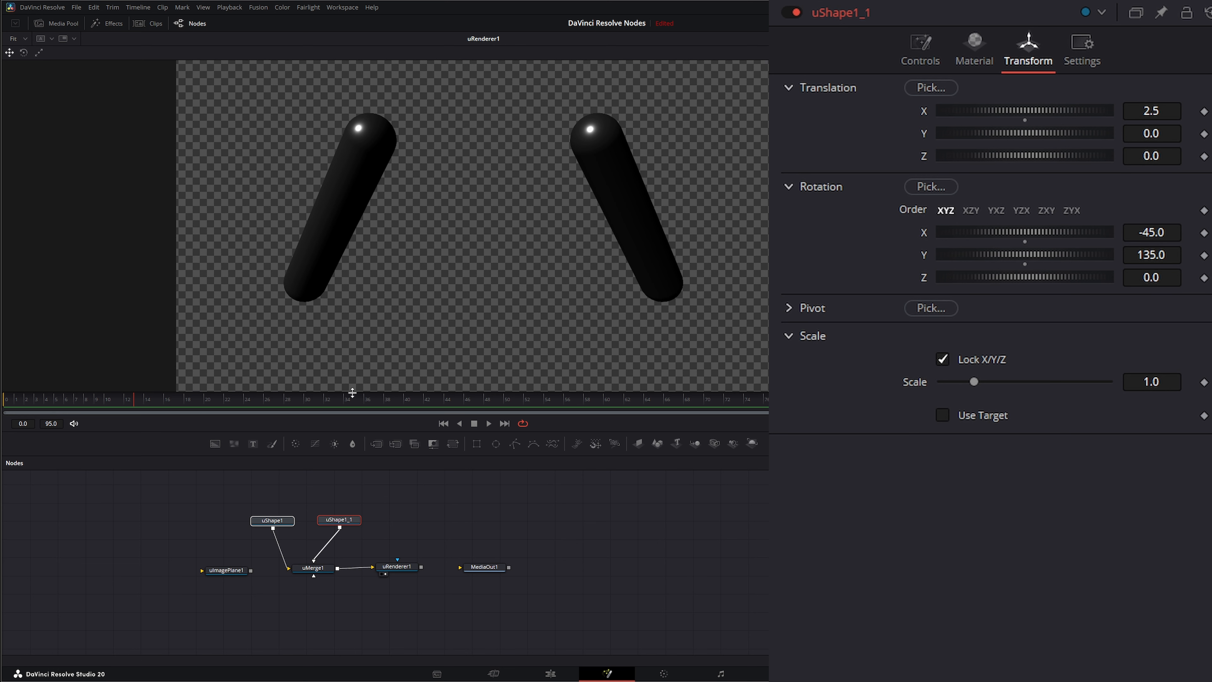
left_click_drag(229, 570, 209, 569)
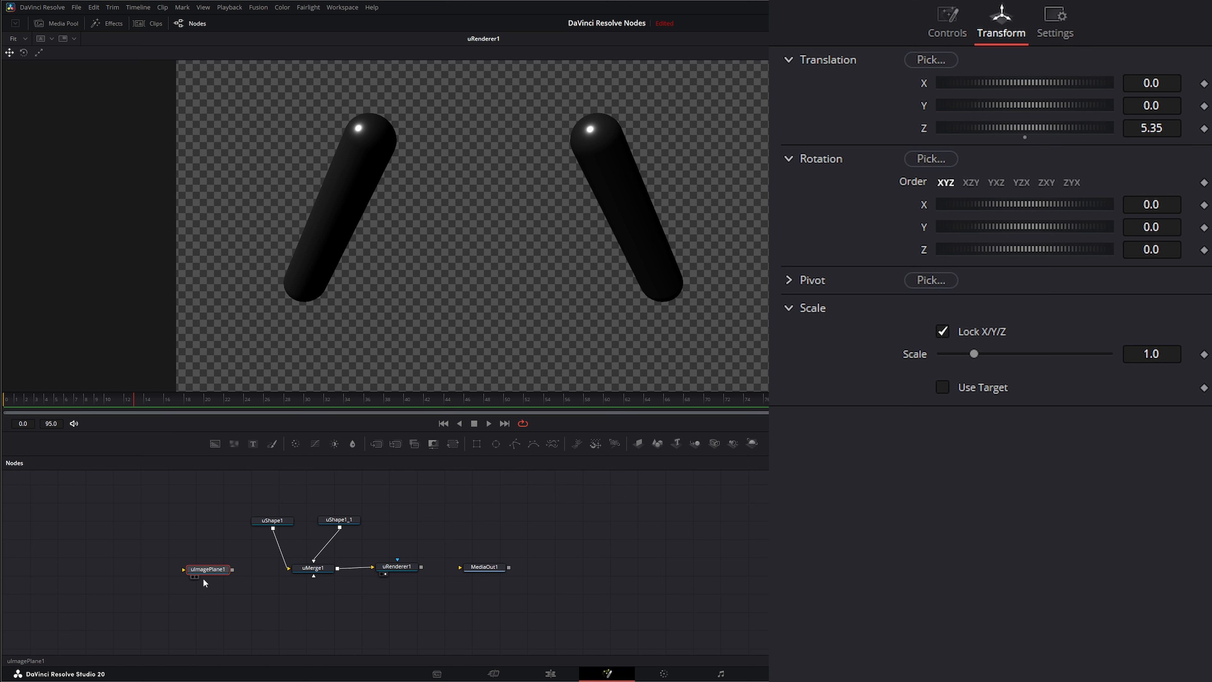
left_click_drag(196, 571, 202, 570)
left_click_drag(217, 570, 214, 577)
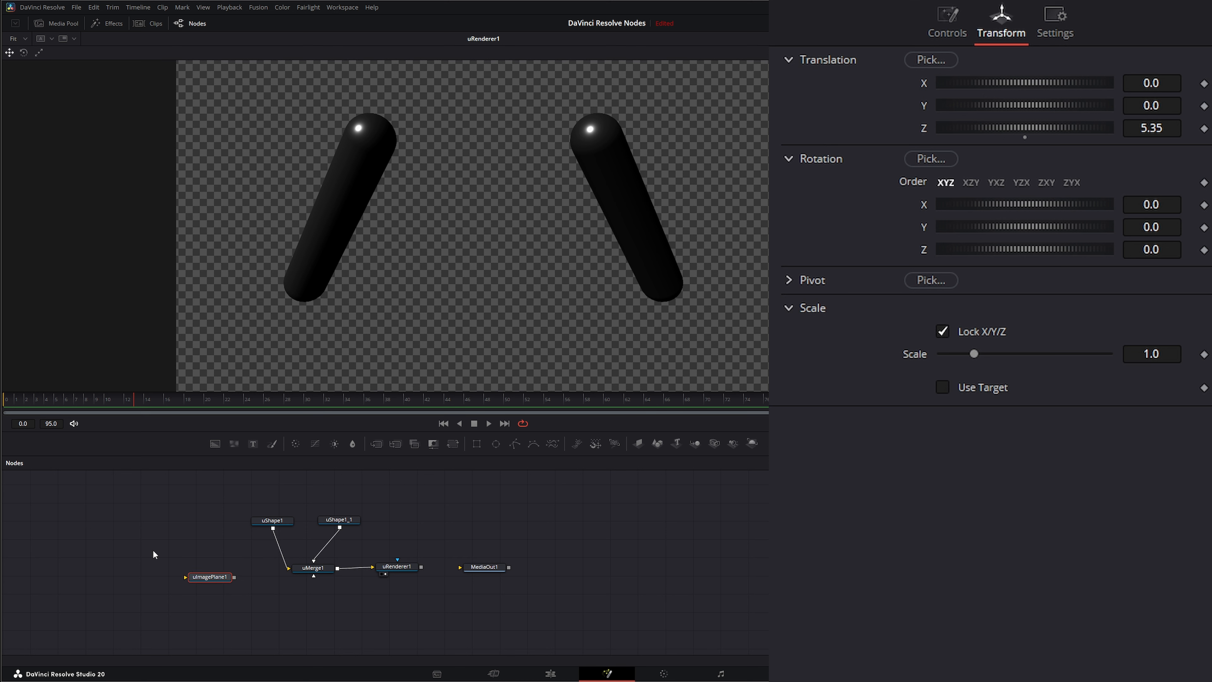
mouse_move(174, 540)
left_mouse_down()
mouse_move(269, 597)
mouse_move(214, 569)
left_mouse_up()
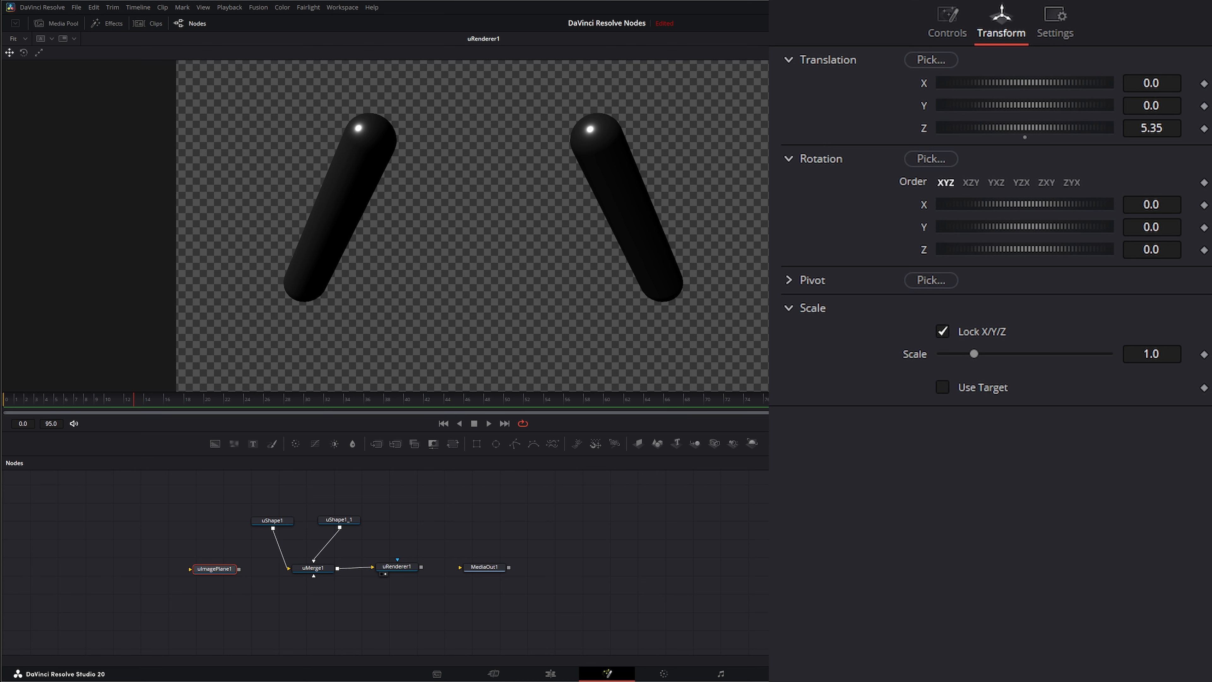
Step: Bring the Flow 9.mp4 clip into the node flow as a MediaIn node and preview it
left_click_drag(191, 678, 117, 554)
key("1")
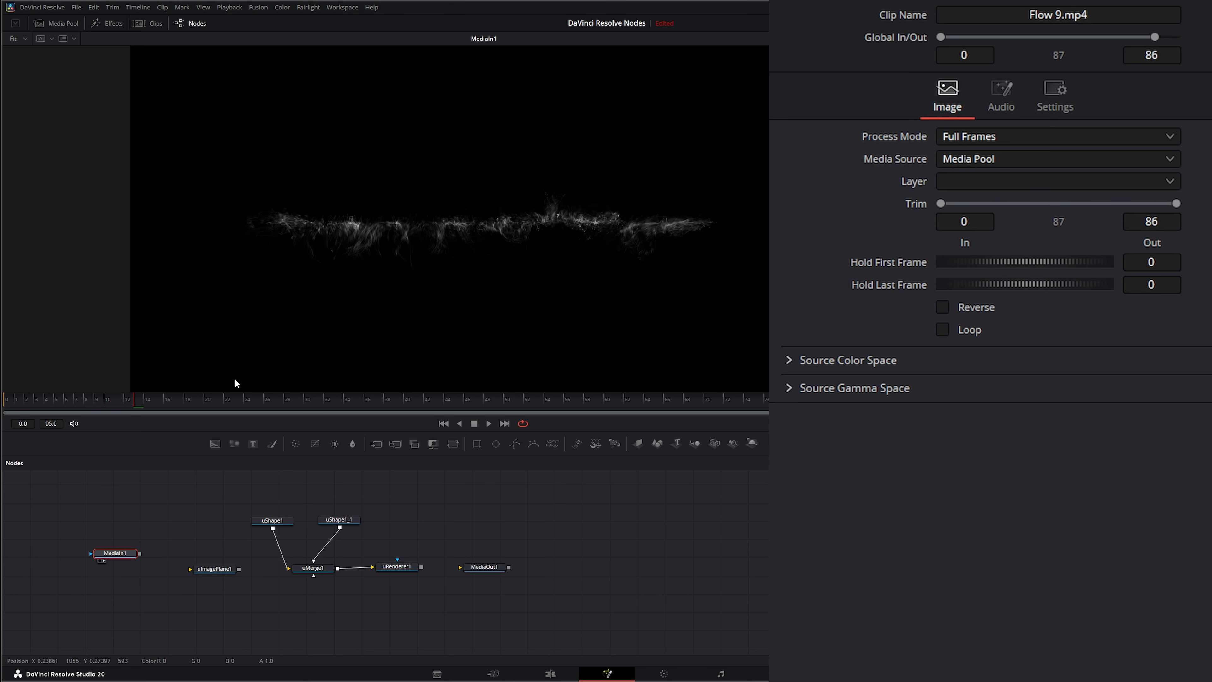
left_click_drag(132, 405, 263, 429)
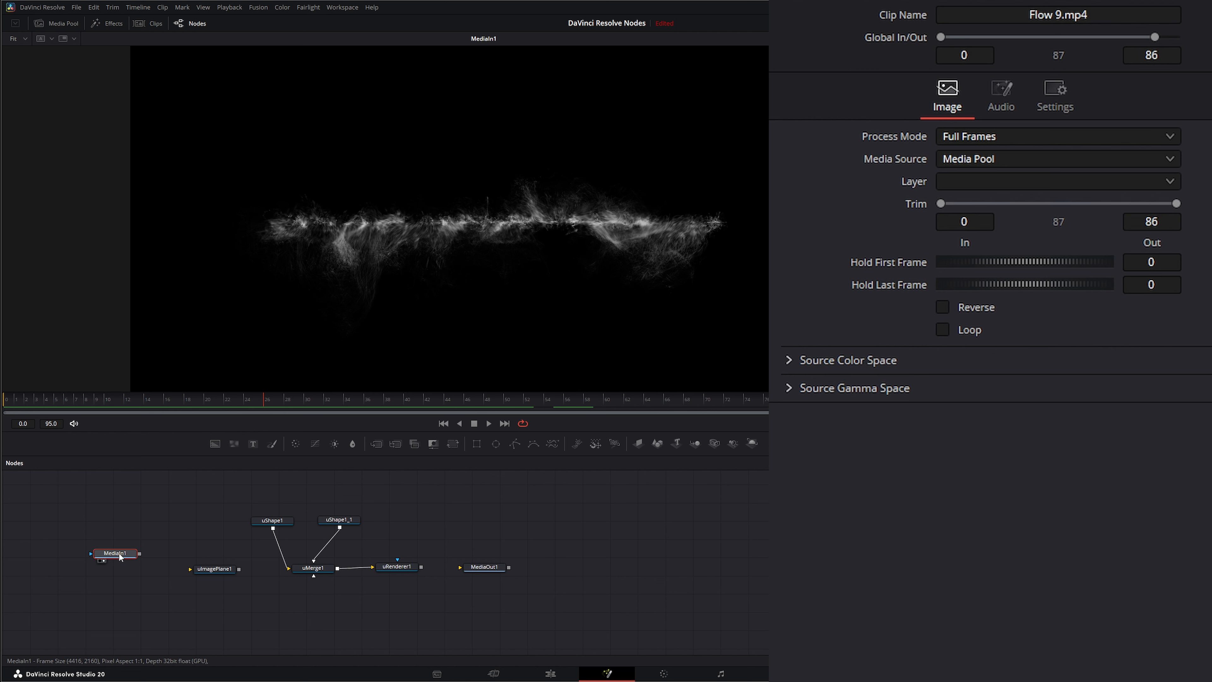
Step: Add a Delta Keyer node connected after the MediaIn node
left_click_drag(120, 554, 84, 538)
left_click(142, 512)
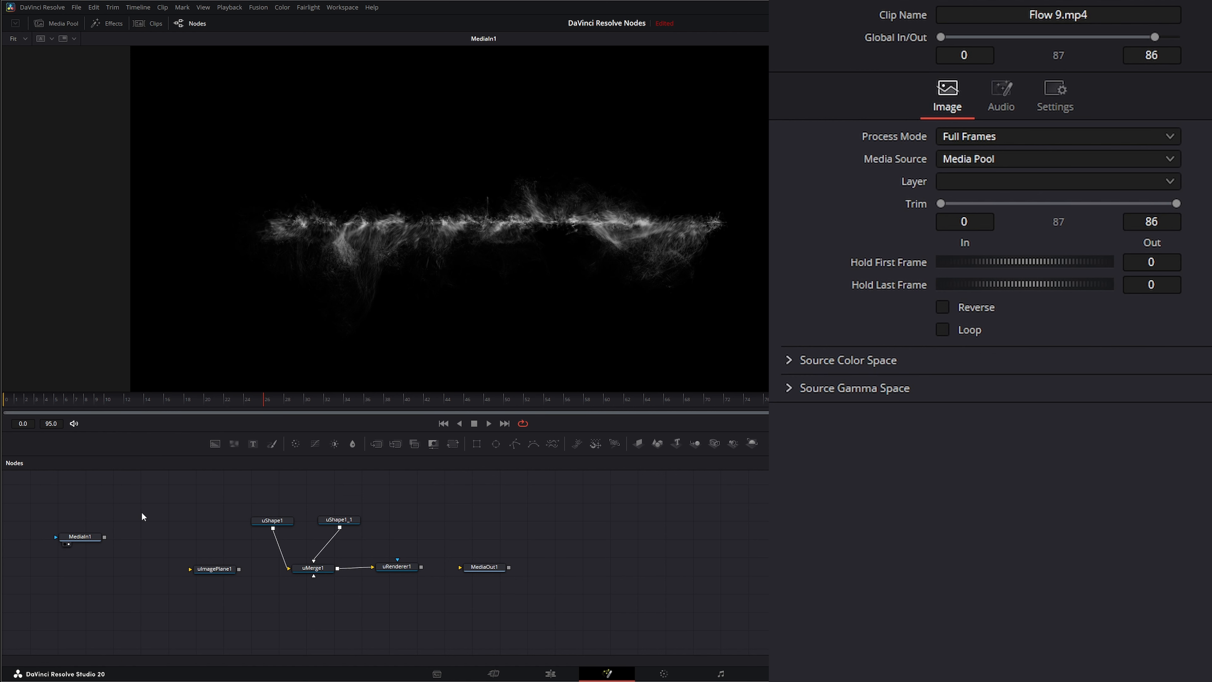
key("shift+space")
type("delt")
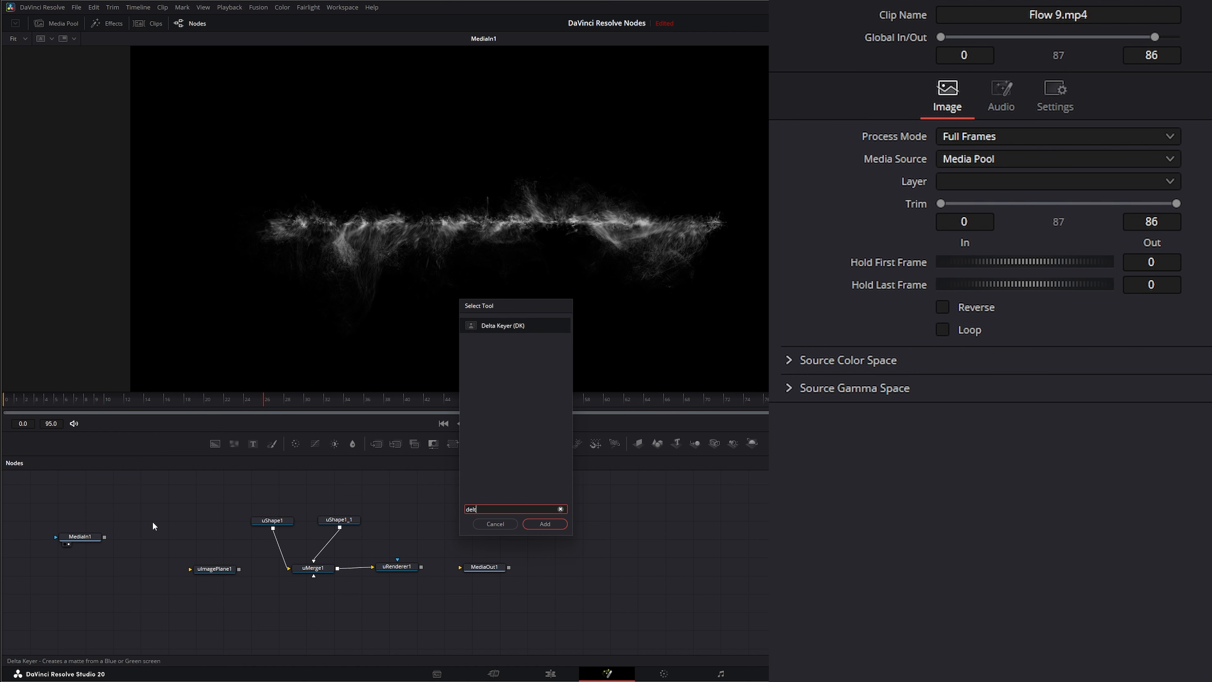
key("Return")
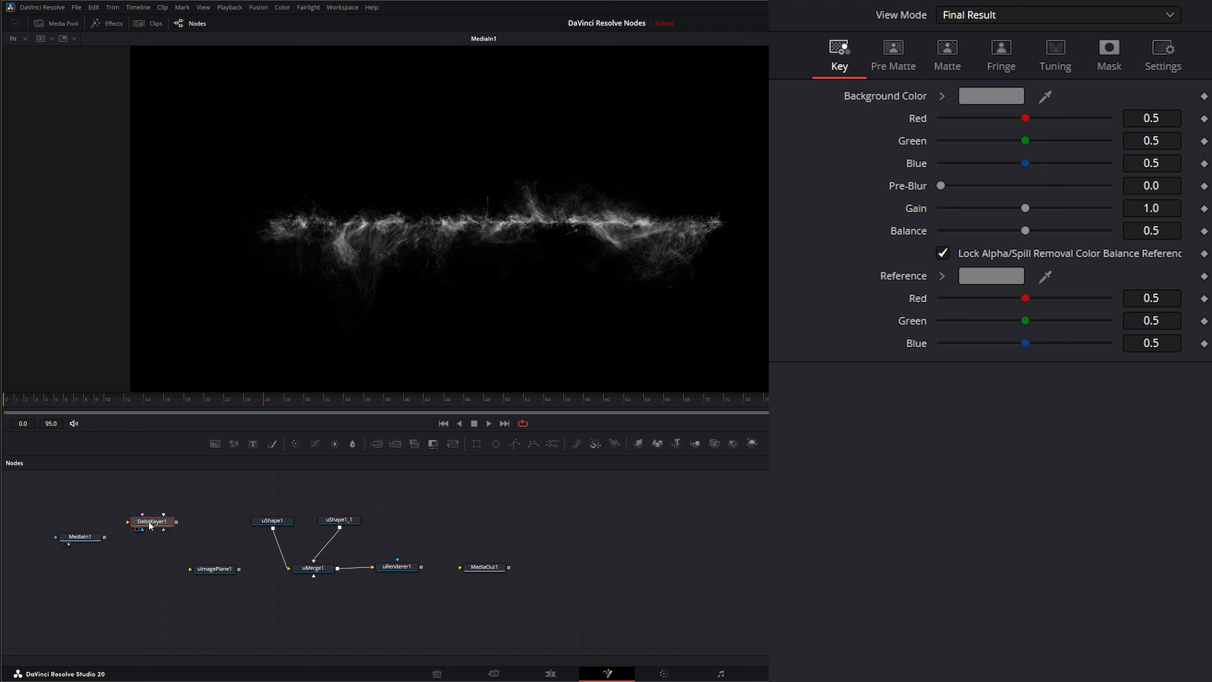
left_click_drag(153, 520, 235, 271)
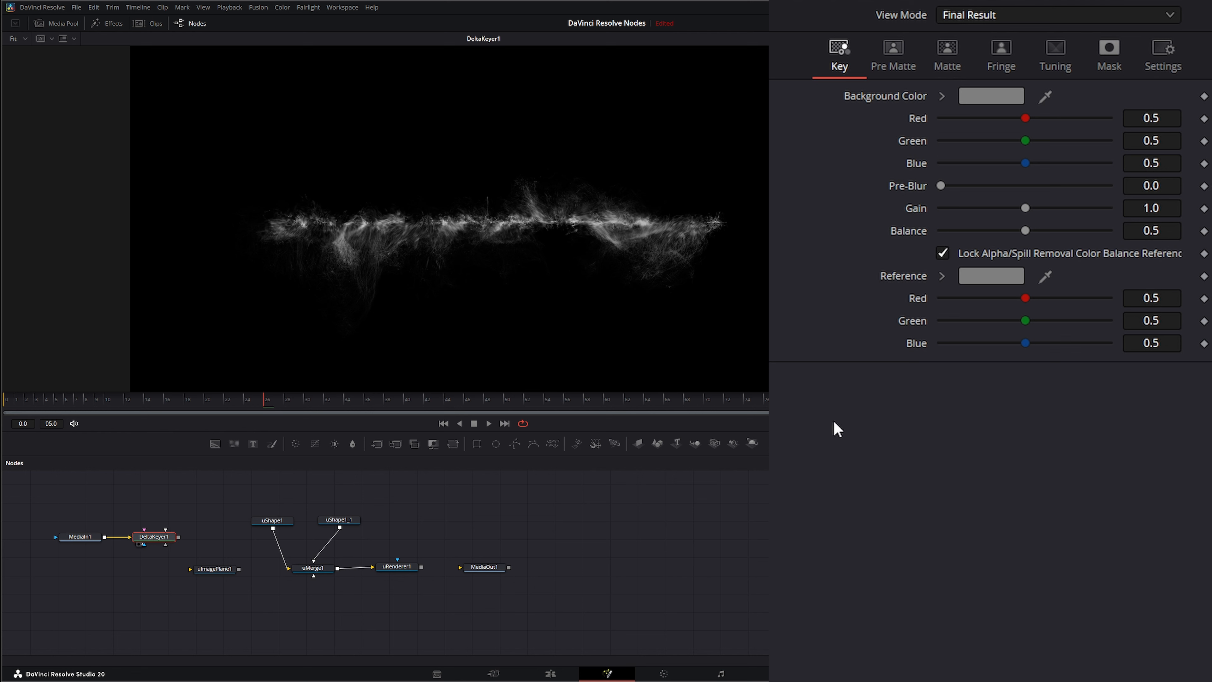
Step: Set the Delta Keyer's reference color to black
left_click(1010, 276)
left_click(496, 270)
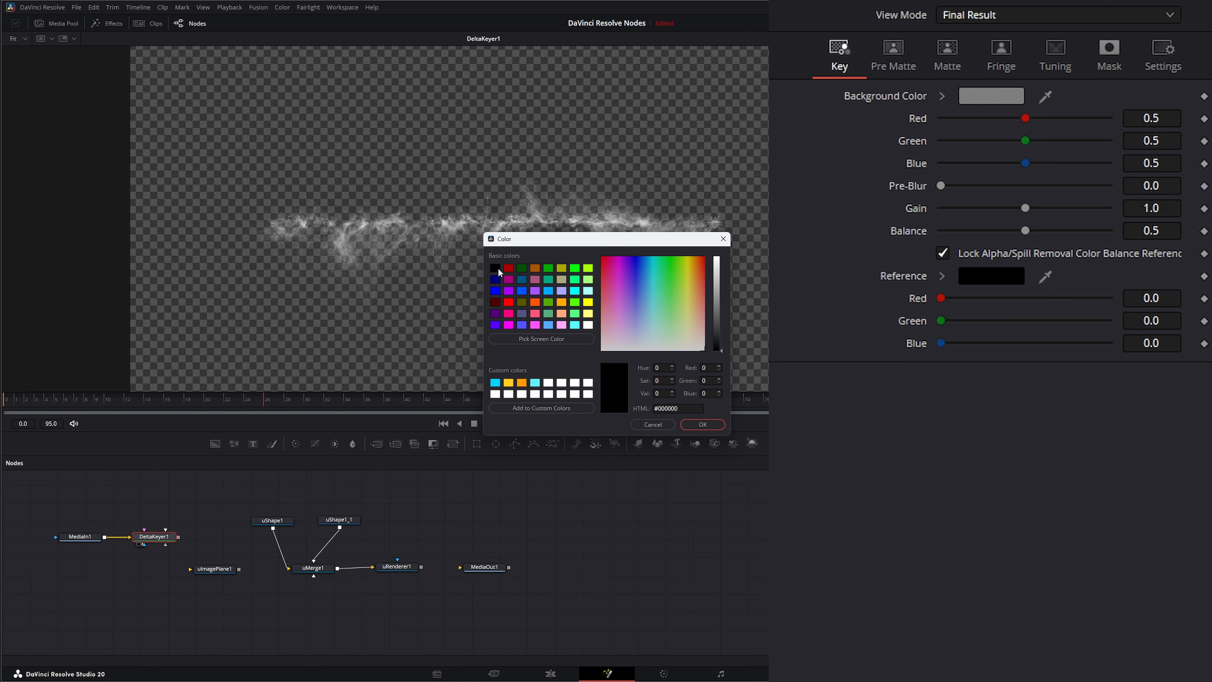
left_click(700, 425)
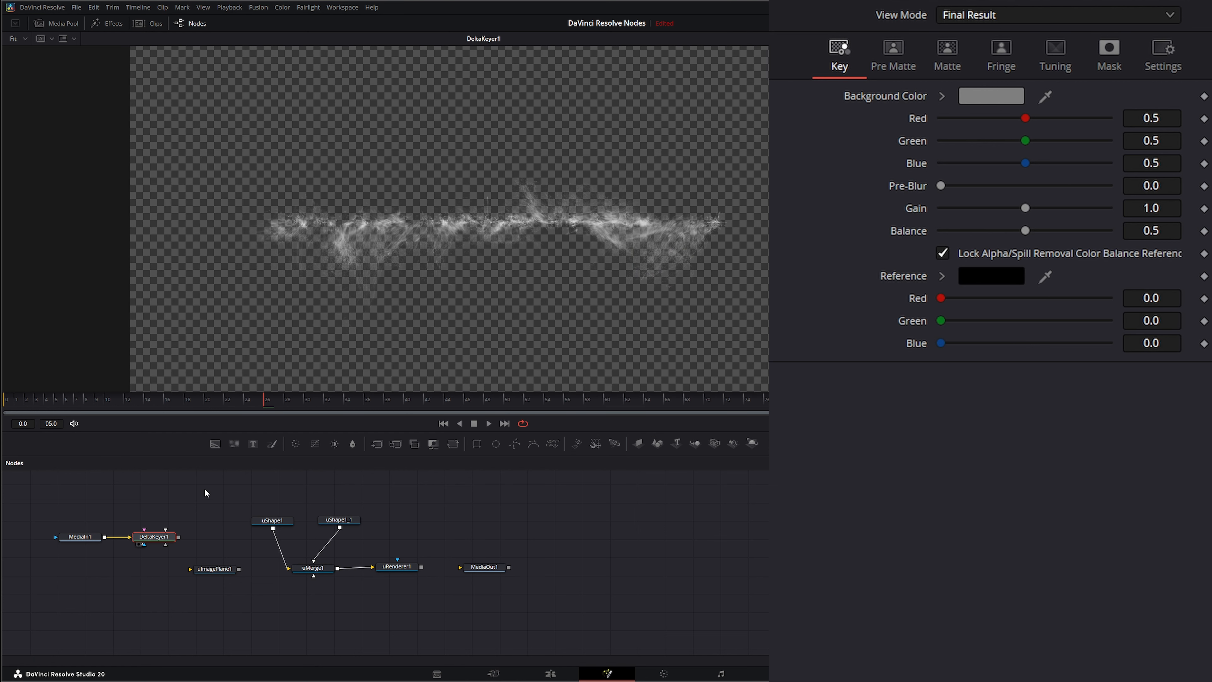
Step: Add a Background node, feed the Delta Keyer output into its mask input, and view it
left_click_drag(215, 444, 82, 575)
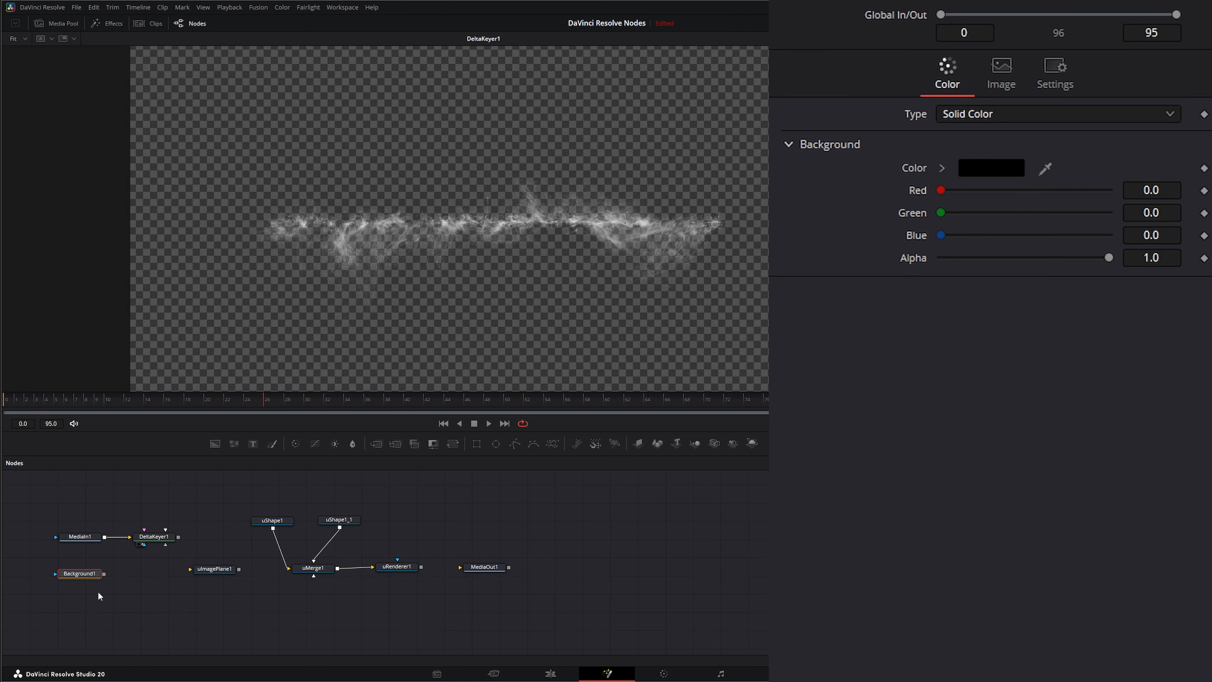
left_click_drag(179, 537, 56, 575)
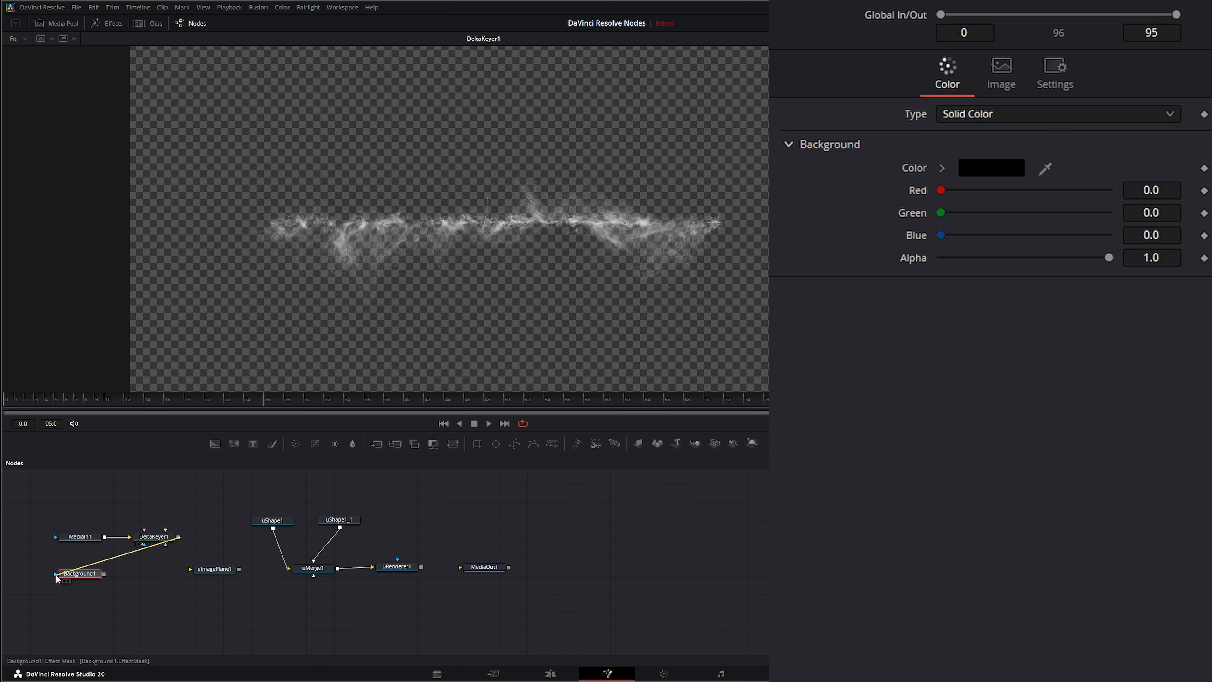
key("1")
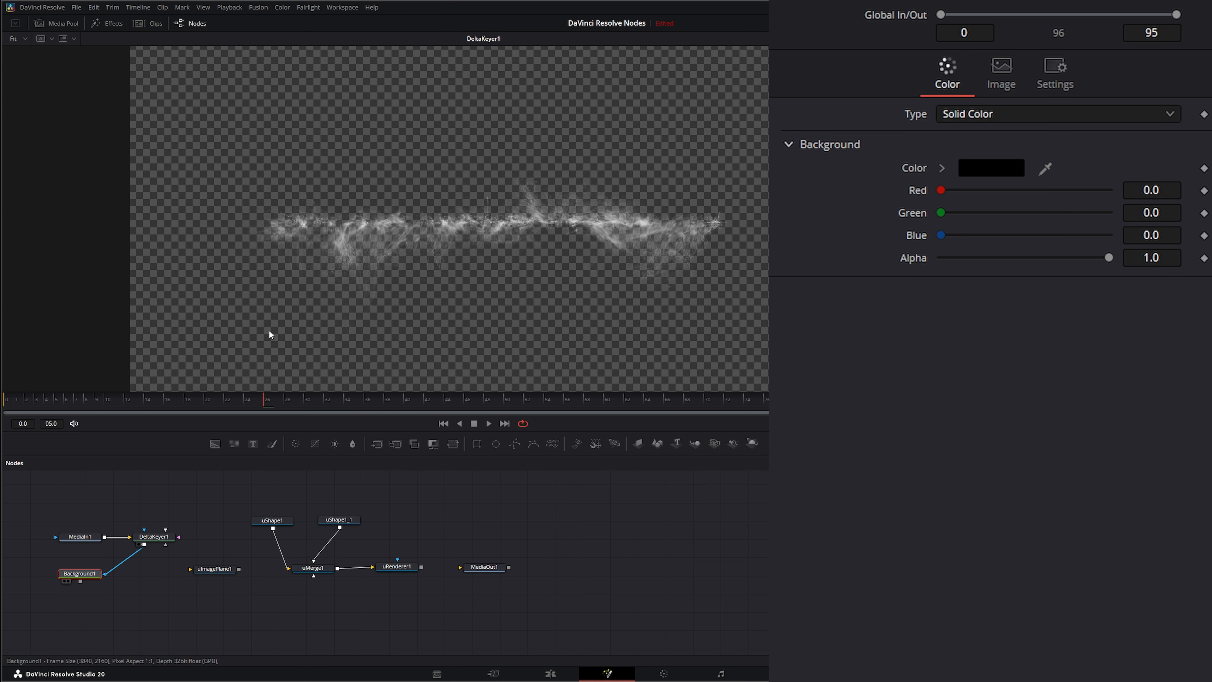
Step: Change the Background type to Gradient and set the gradient's start color to purple
left_click(974, 116)
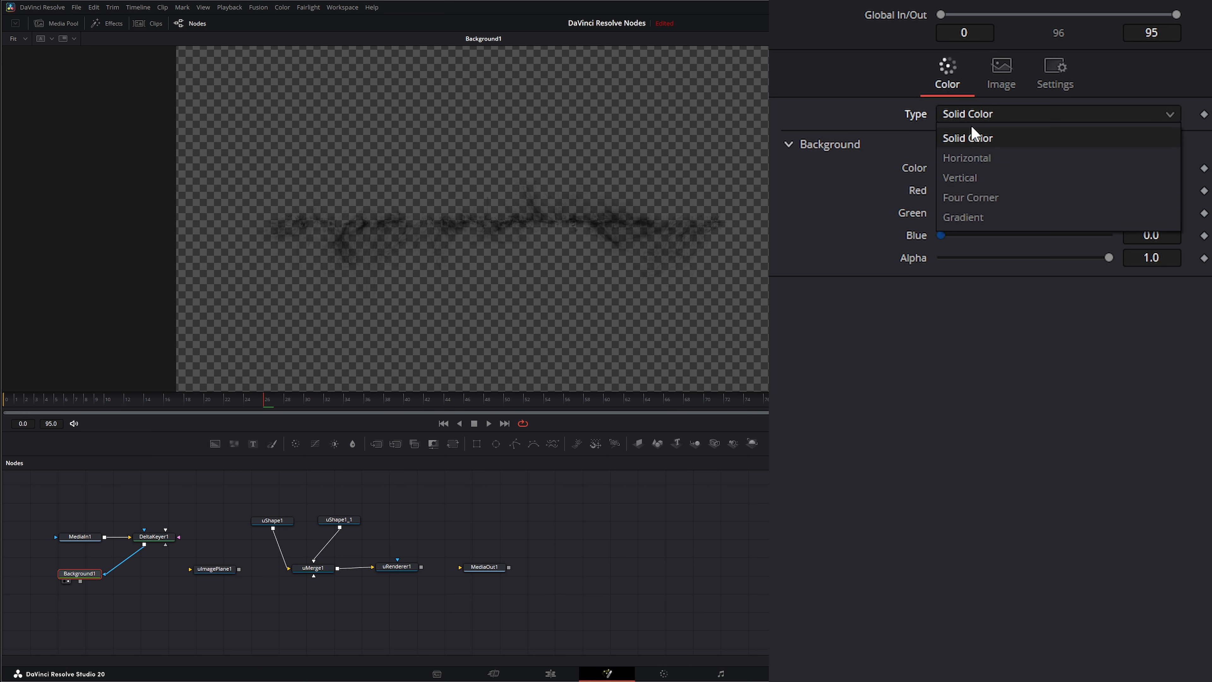
left_click(993, 218)
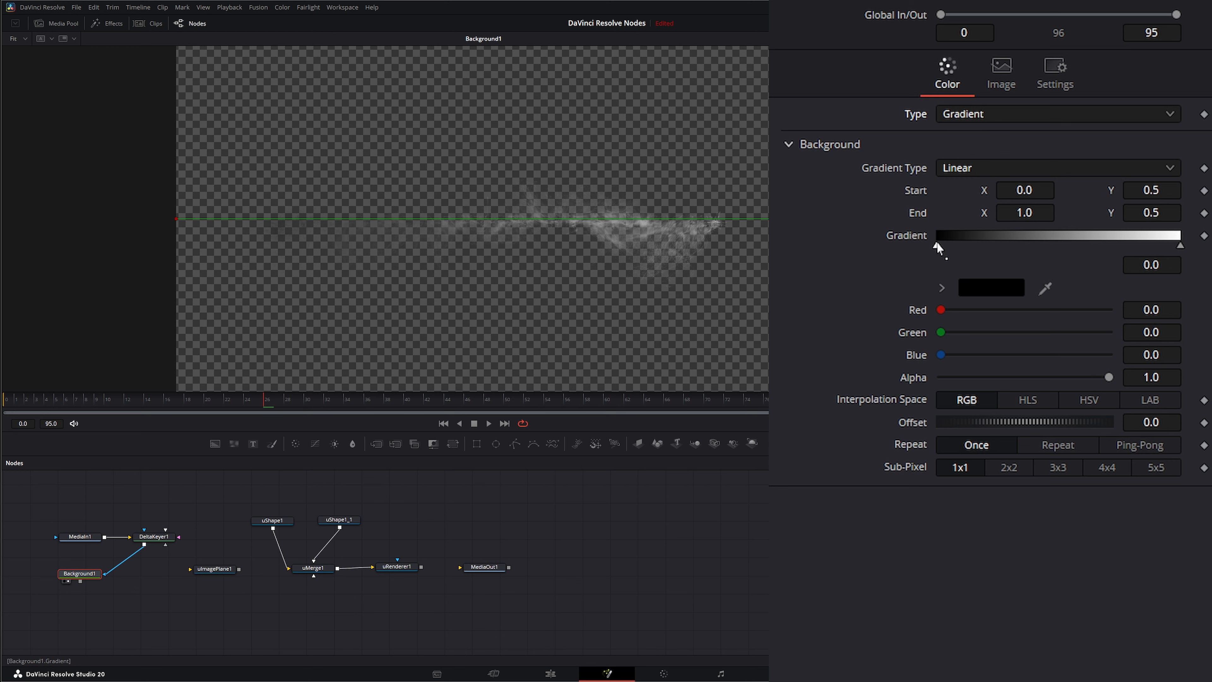
left_click(1005, 291)
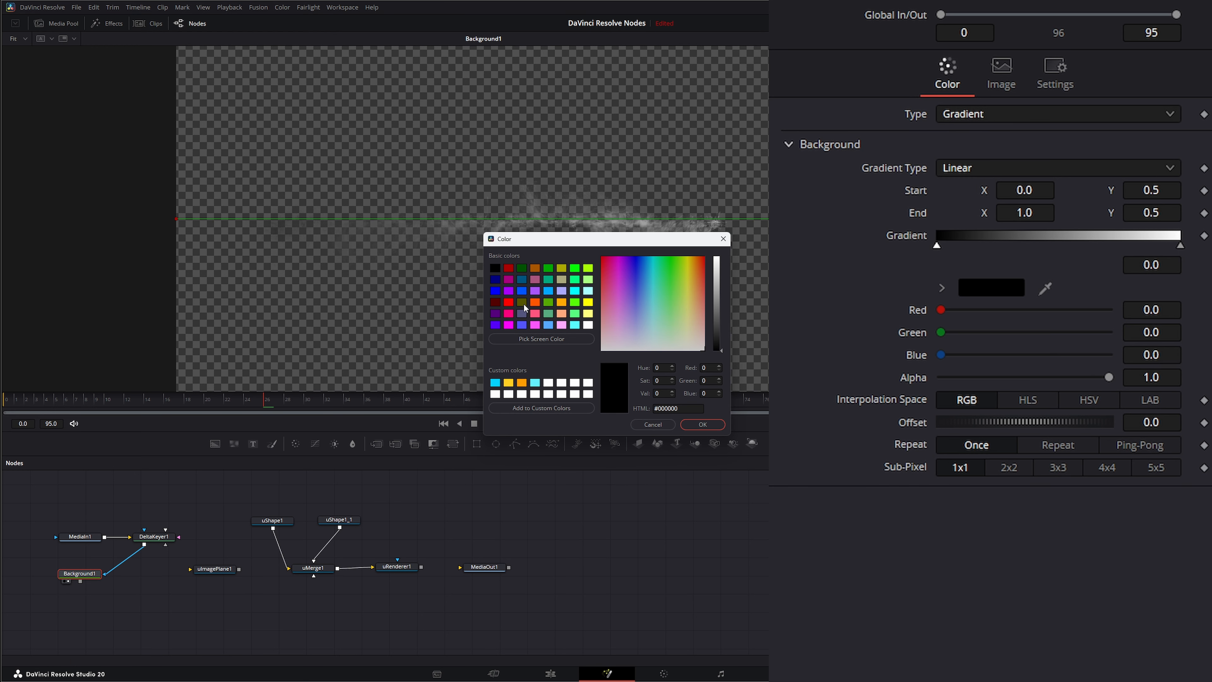
left_click(511, 289)
left_click(705, 423)
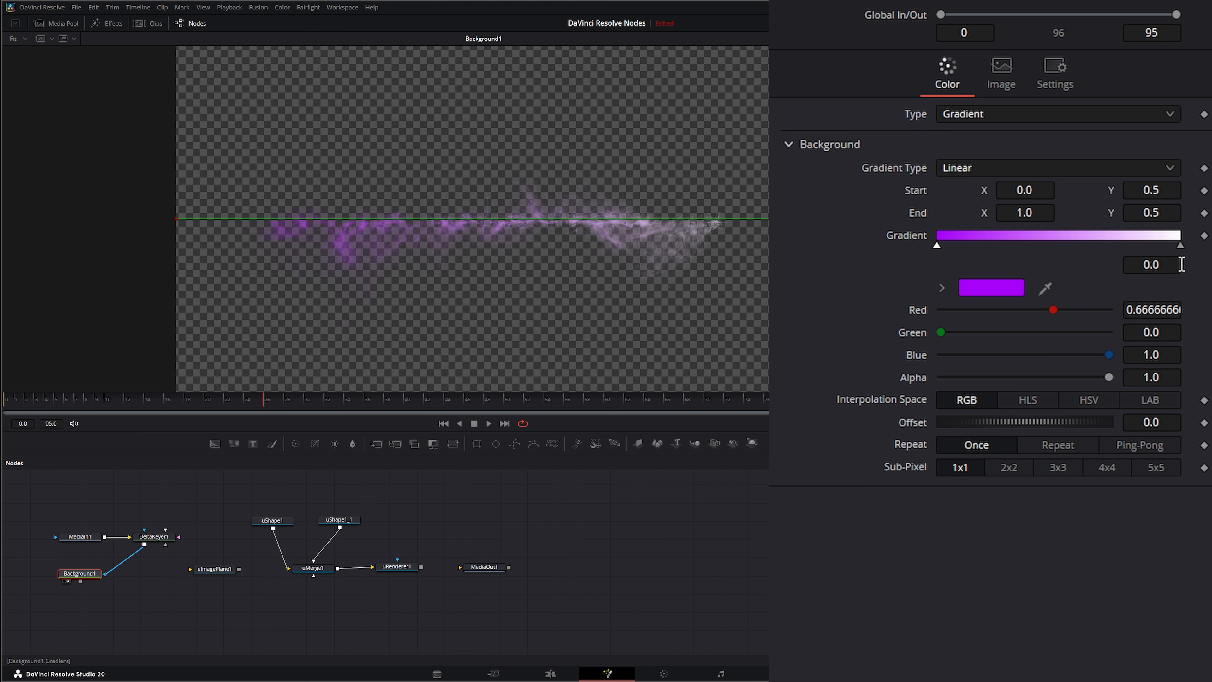
Step: Set the gradient's end color to orange and move the Background node under the Delta Keyer
left_click(1180, 247)
left_click(1007, 289)
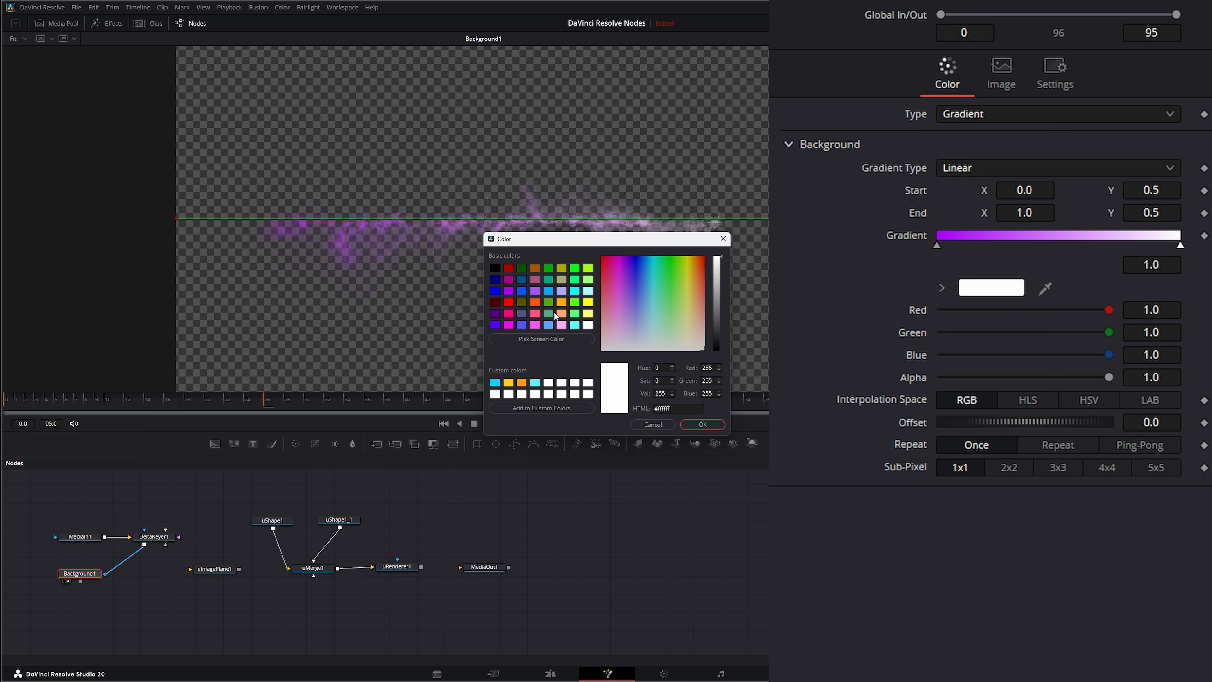
left_click(559, 303)
left_click(716, 426)
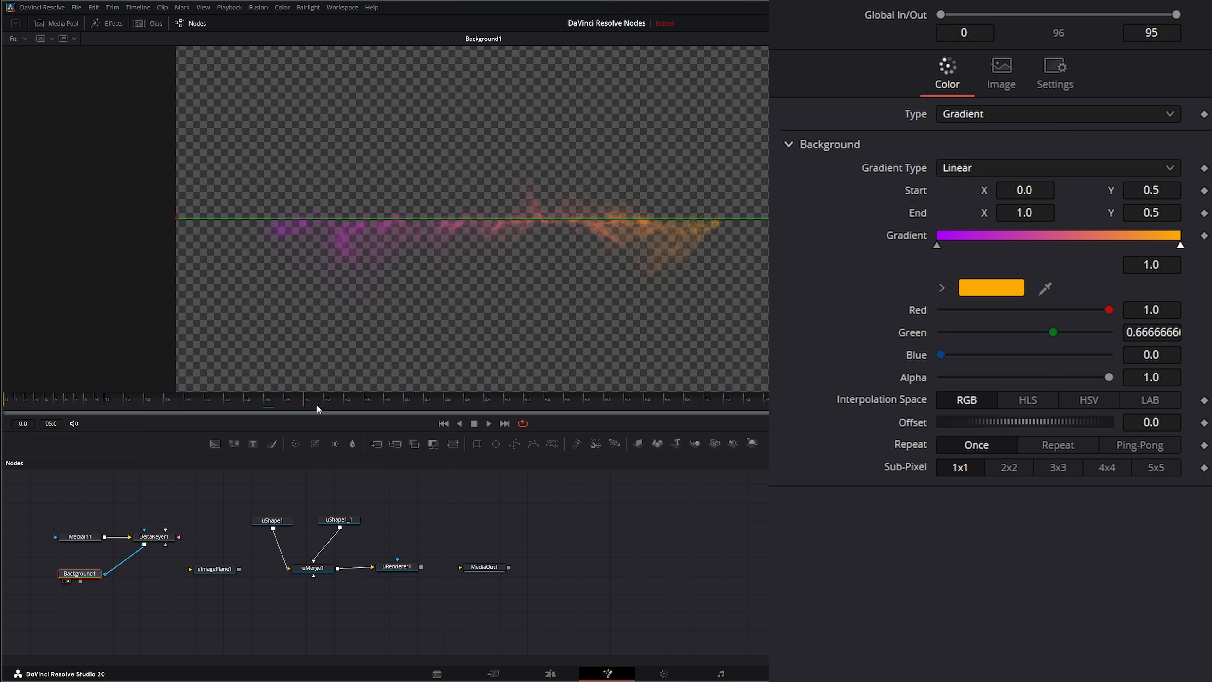
left_click_drag(317, 405, 266, 406)
left_click_drag(76, 581, 141, 577)
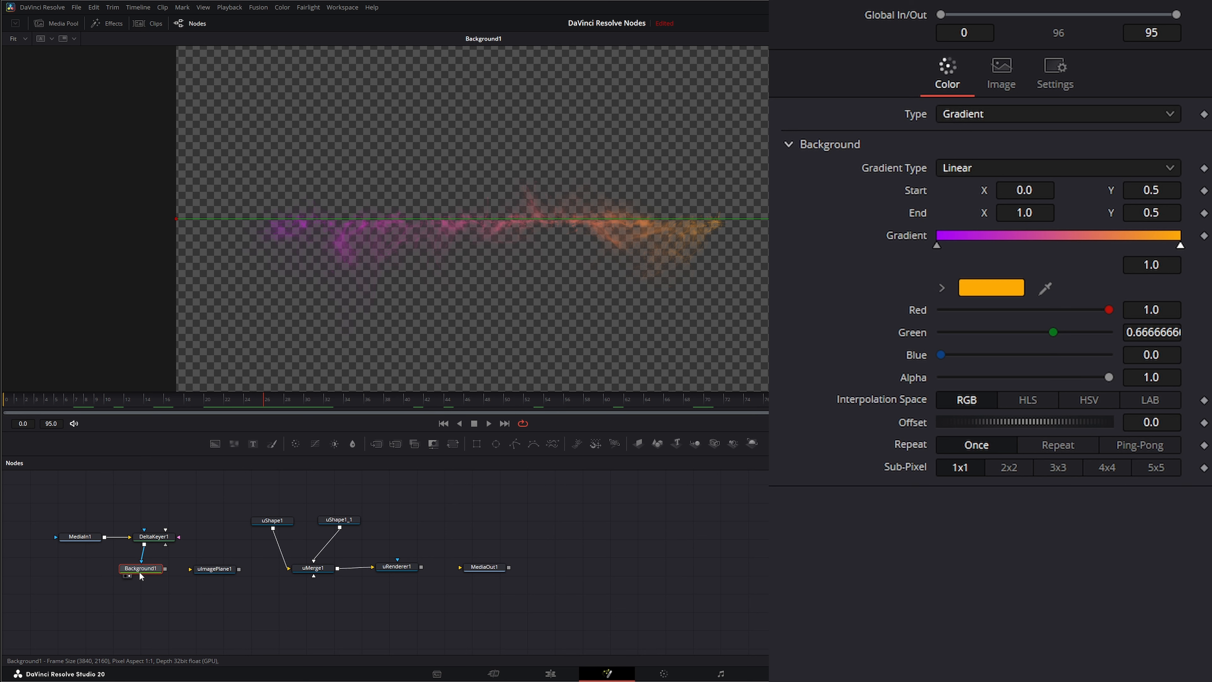
Step: Feed the Background into the image plane linked to the 3D merge, then move the plane back along Z in the 3D view
left_click(216, 569)
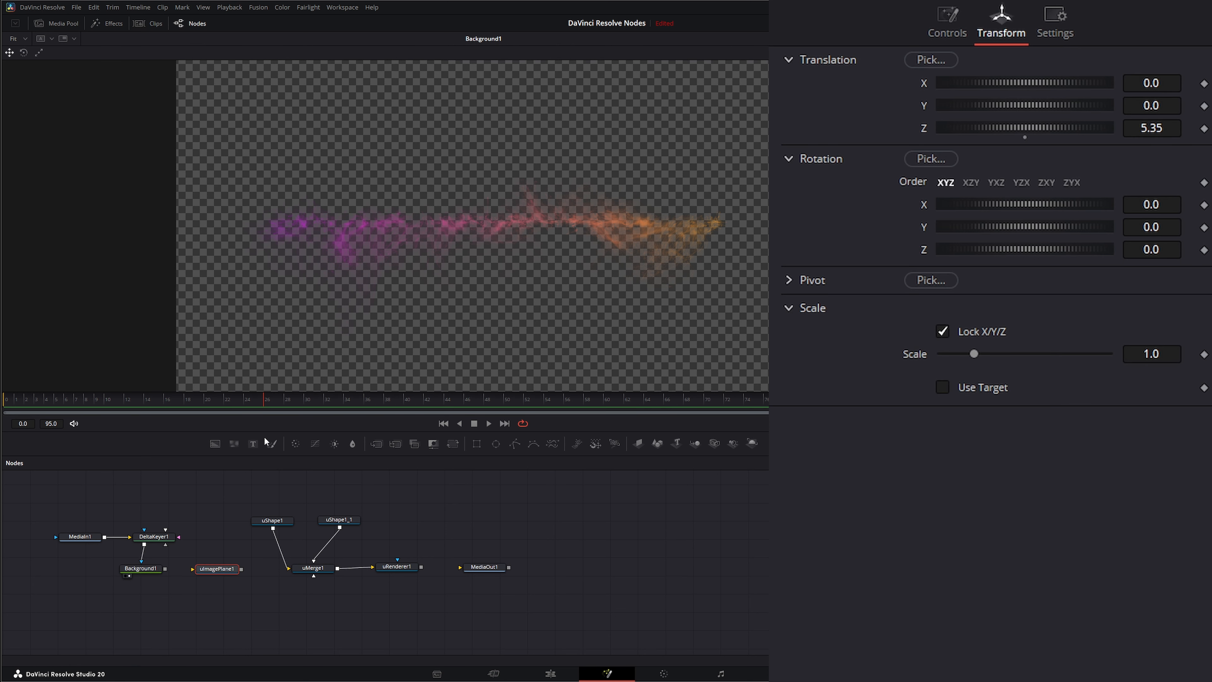
left_click(443, 423)
left_click_drag(165, 569, 314, 575)
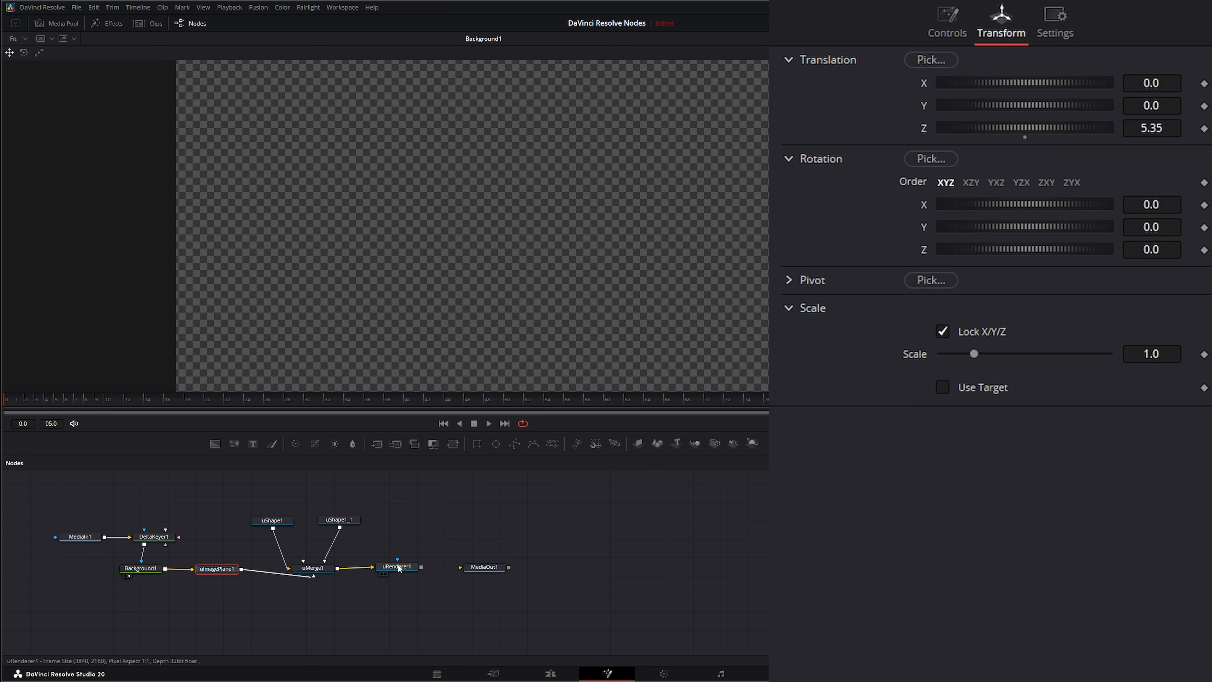
left_click(384, 574)
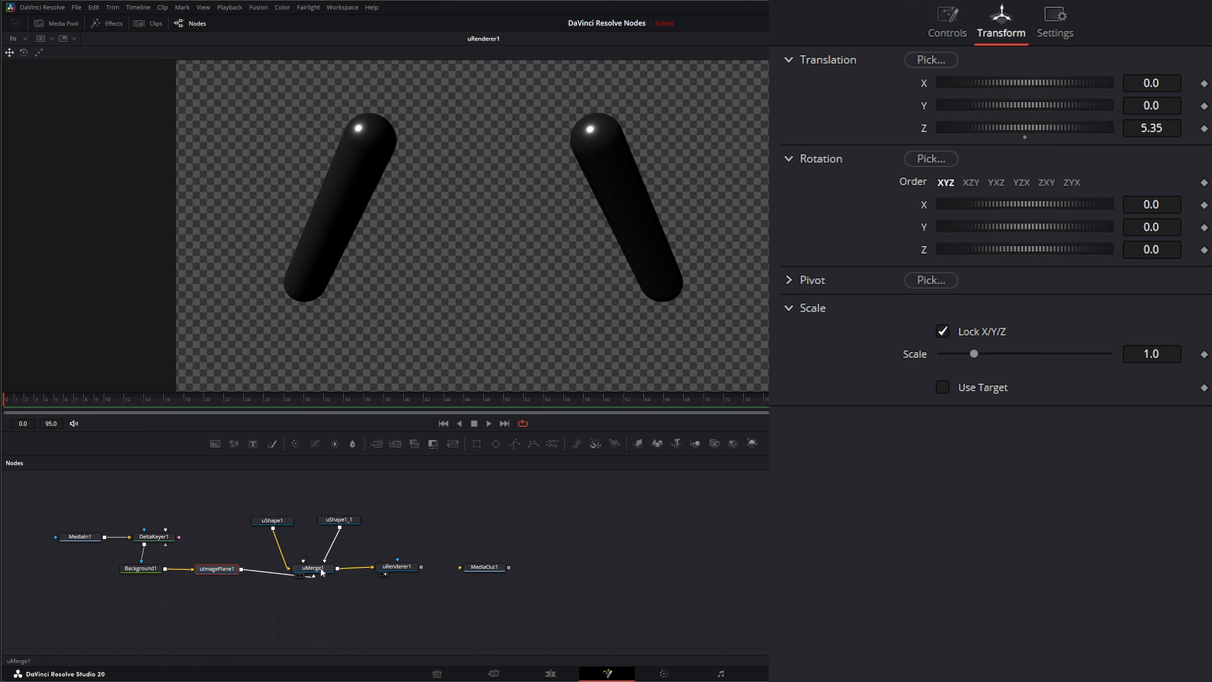
key("1")
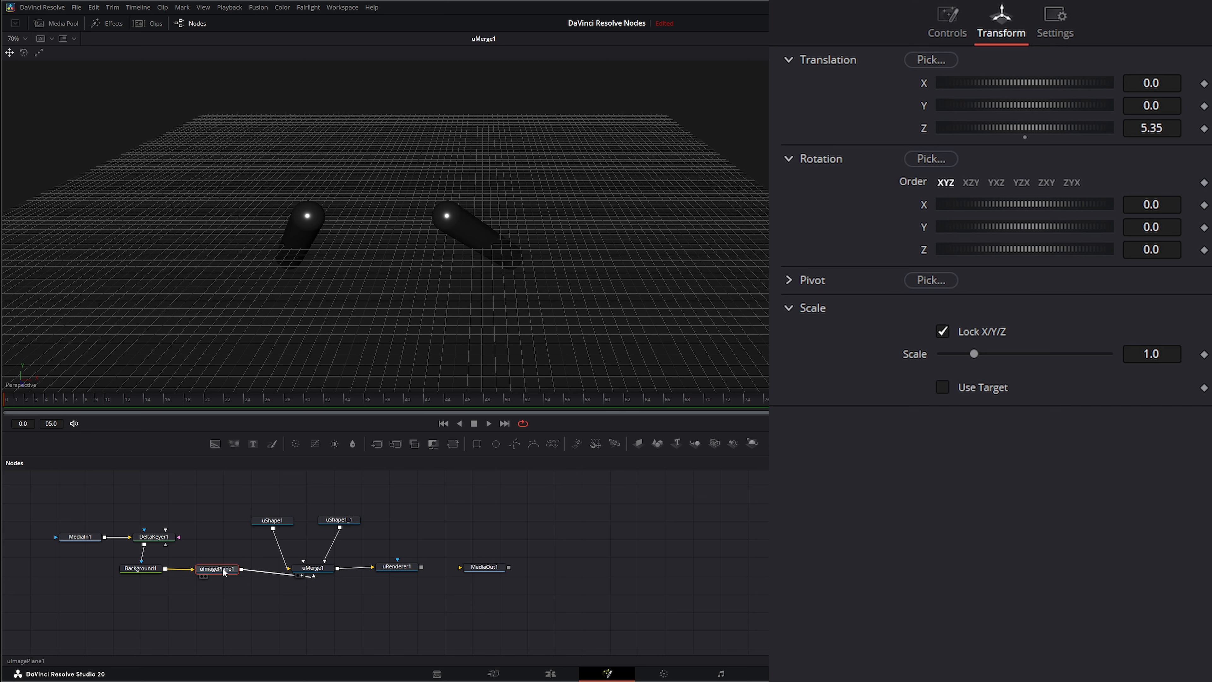
scroll(359, 317, "down", 2)
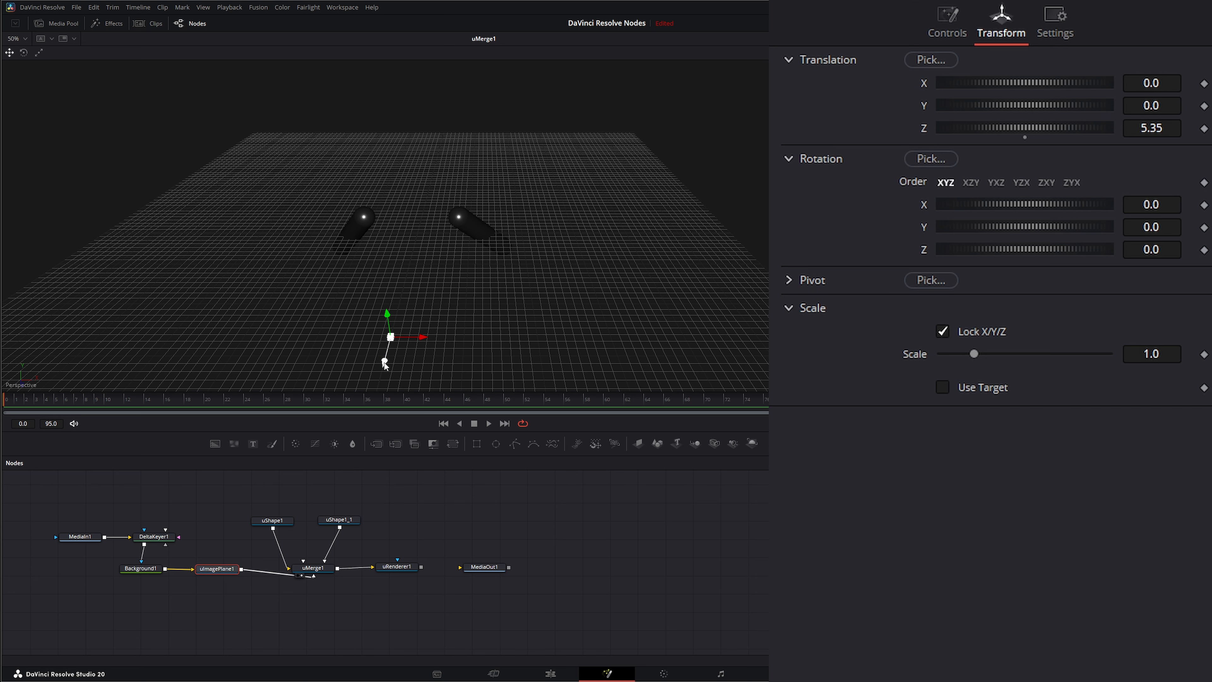
left_click_drag(385, 363, 376, 334)
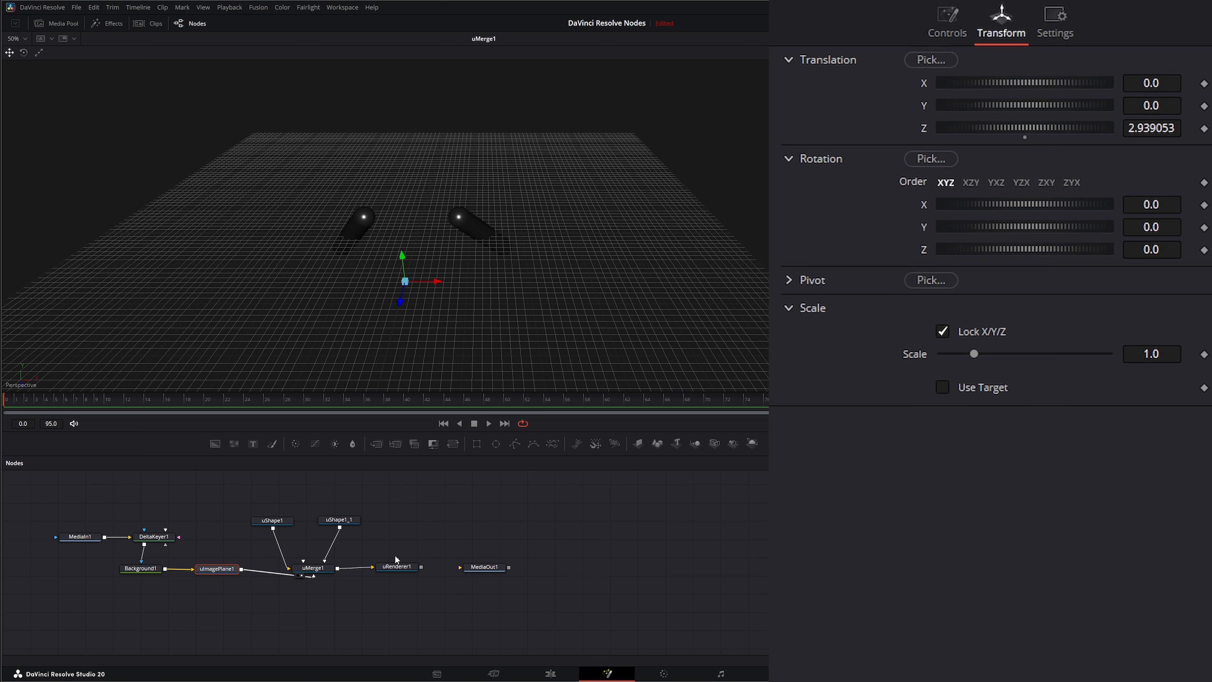
left_click(396, 565)
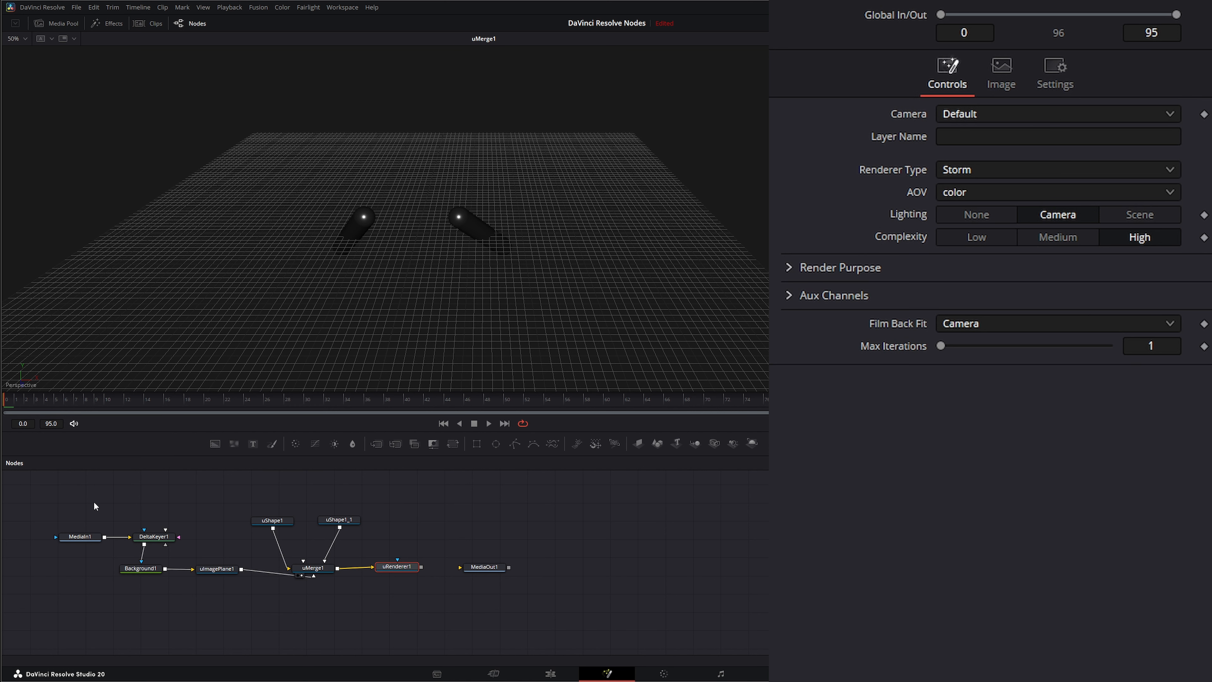
left_click(88, 538)
key("1")
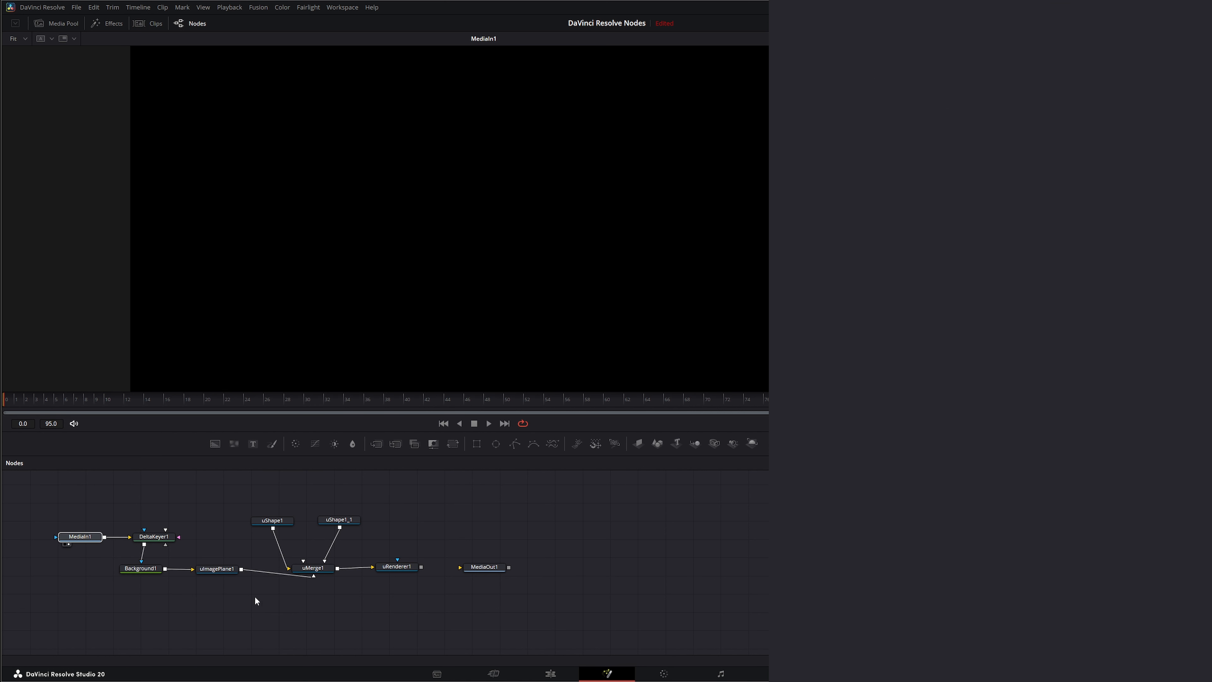
left_click(193, 570)
left_click(304, 577)
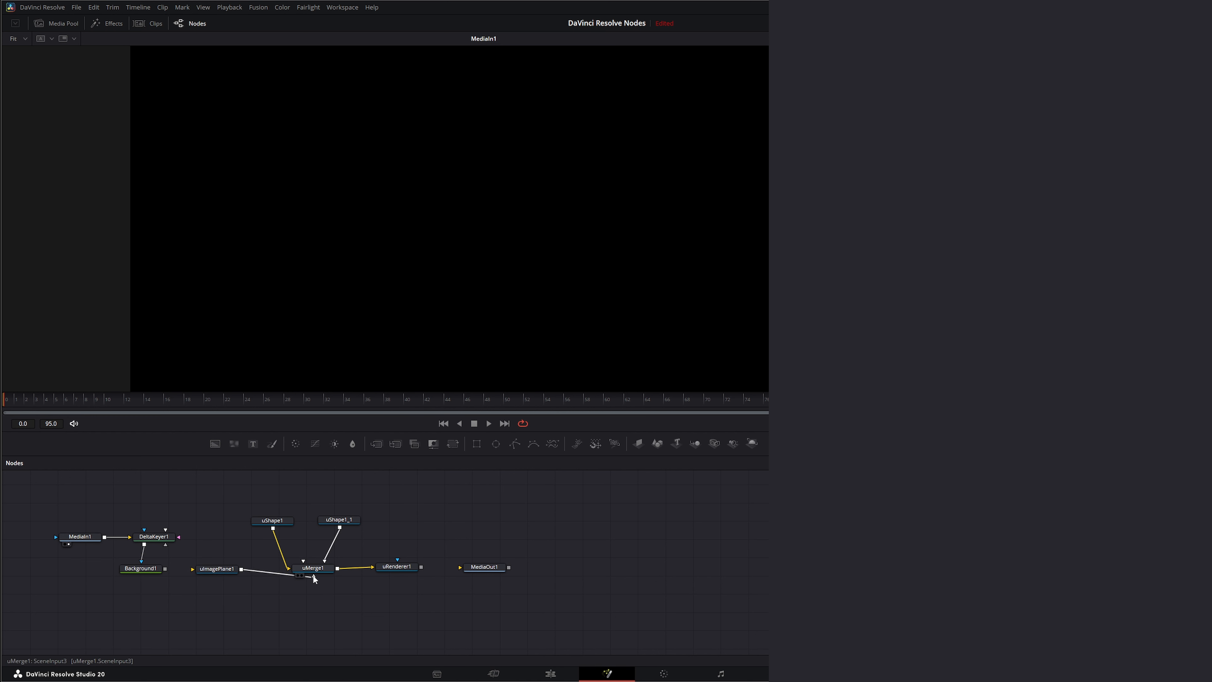
left_click_drag(313, 575, 259, 588)
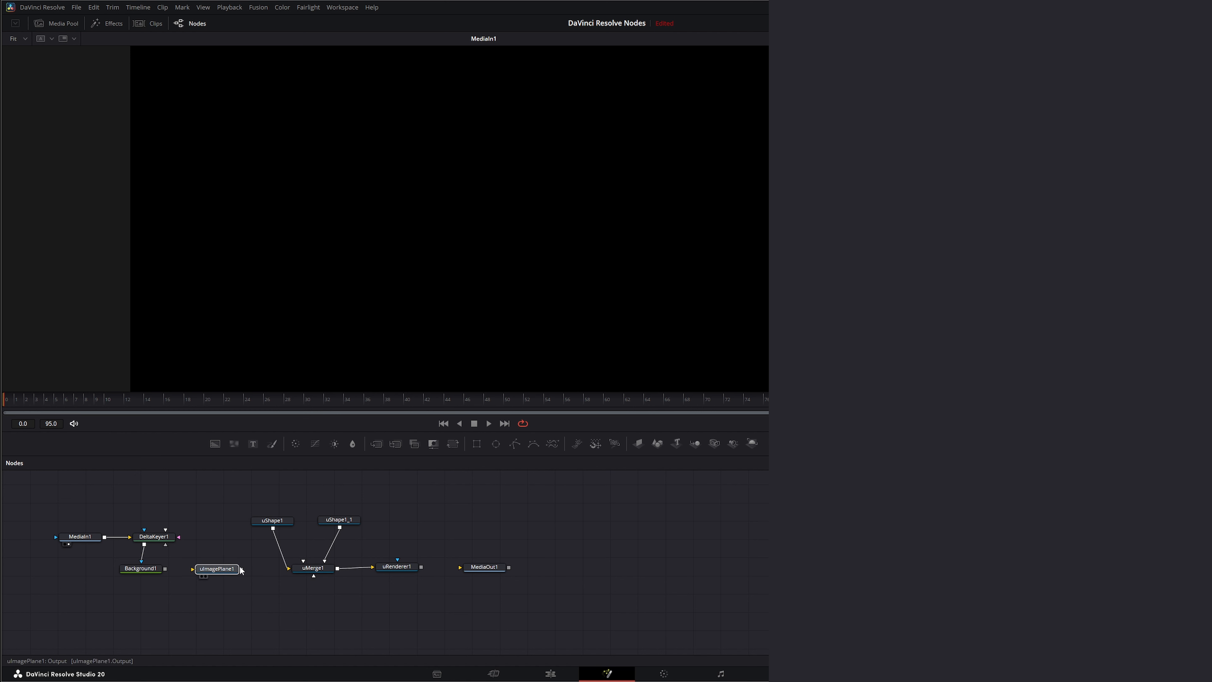
left_click(217, 569)
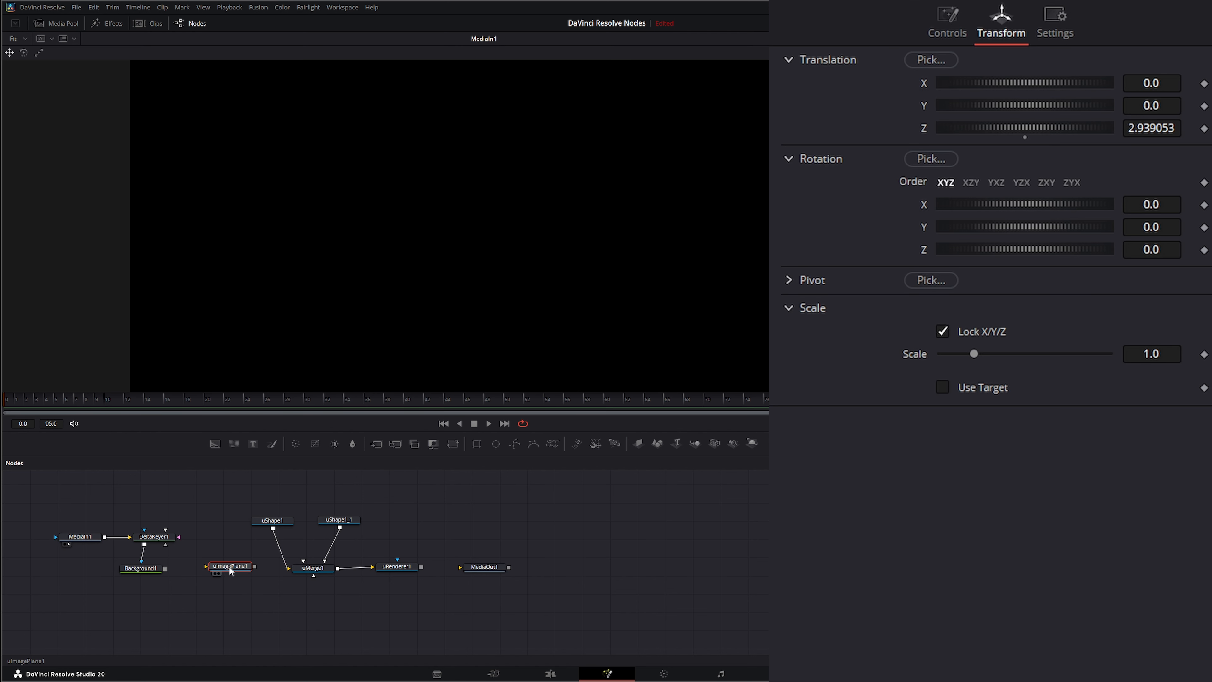
Step: Reconnect the Background gradient through the image plane into the 3D merge
left_click(144, 569)
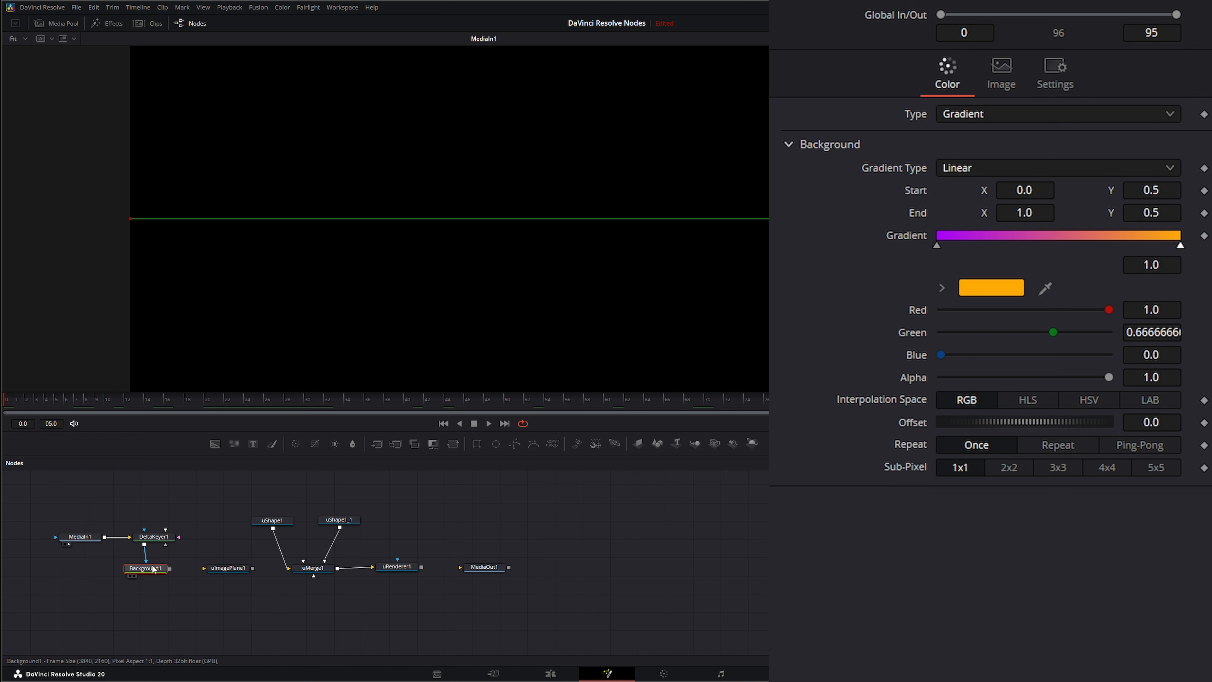
key("1")
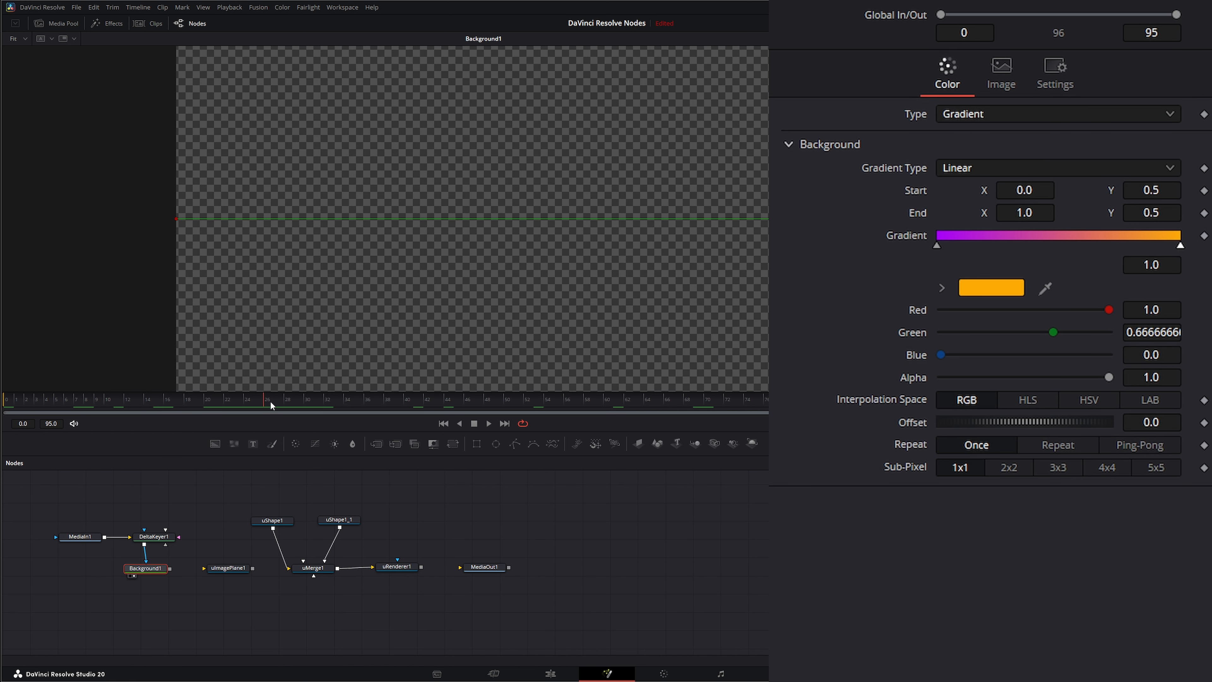
left_click_drag(270, 402, 332, 402)
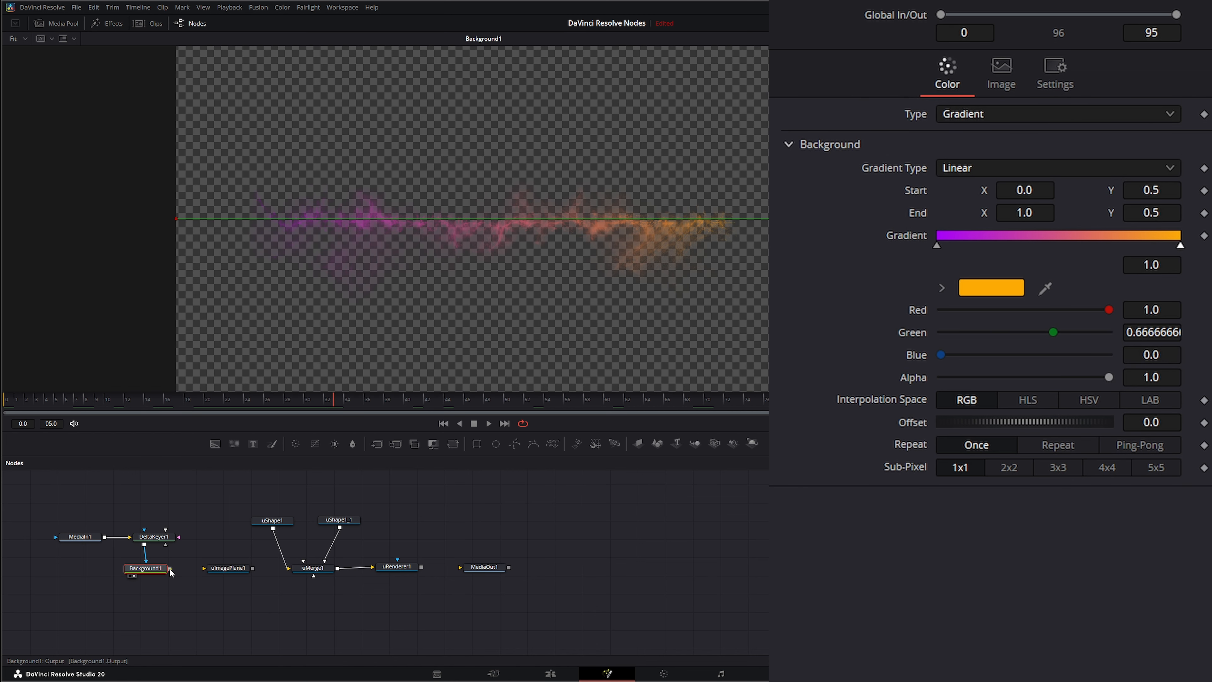
left_click_drag(171, 569, 315, 578)
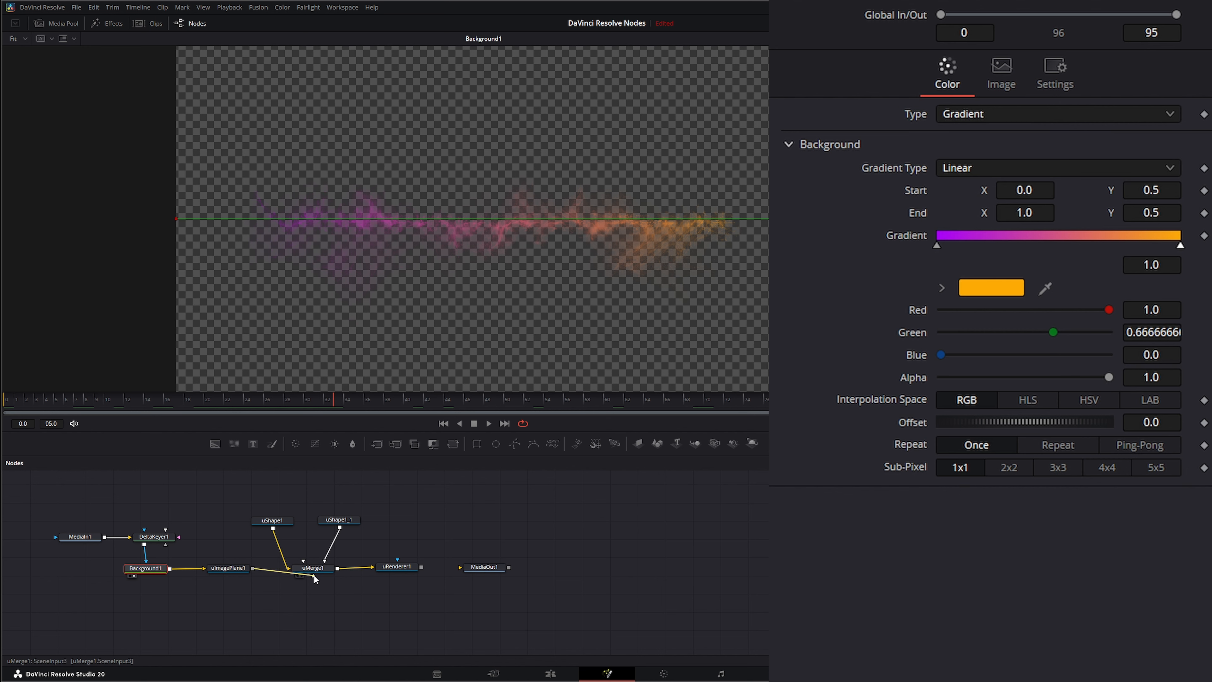
Step: Move the image plane closer to the camera using the Top camera view of the 3D scene
left_click(384, 574)
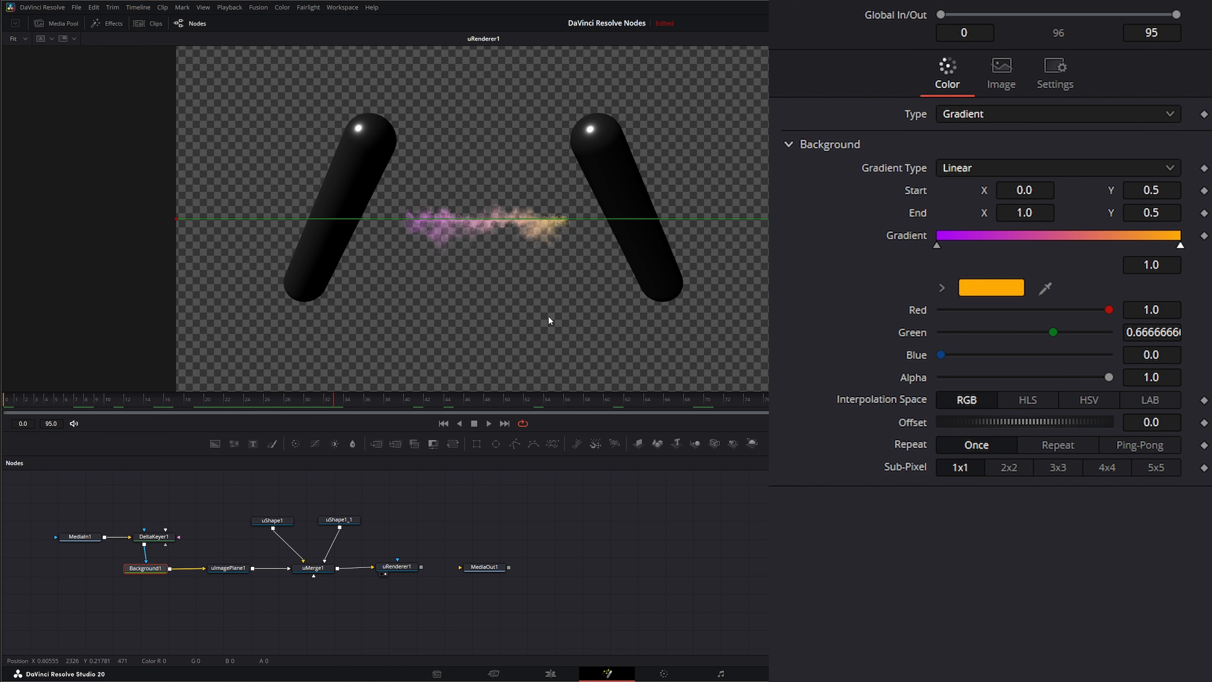
left_click(302, 576)
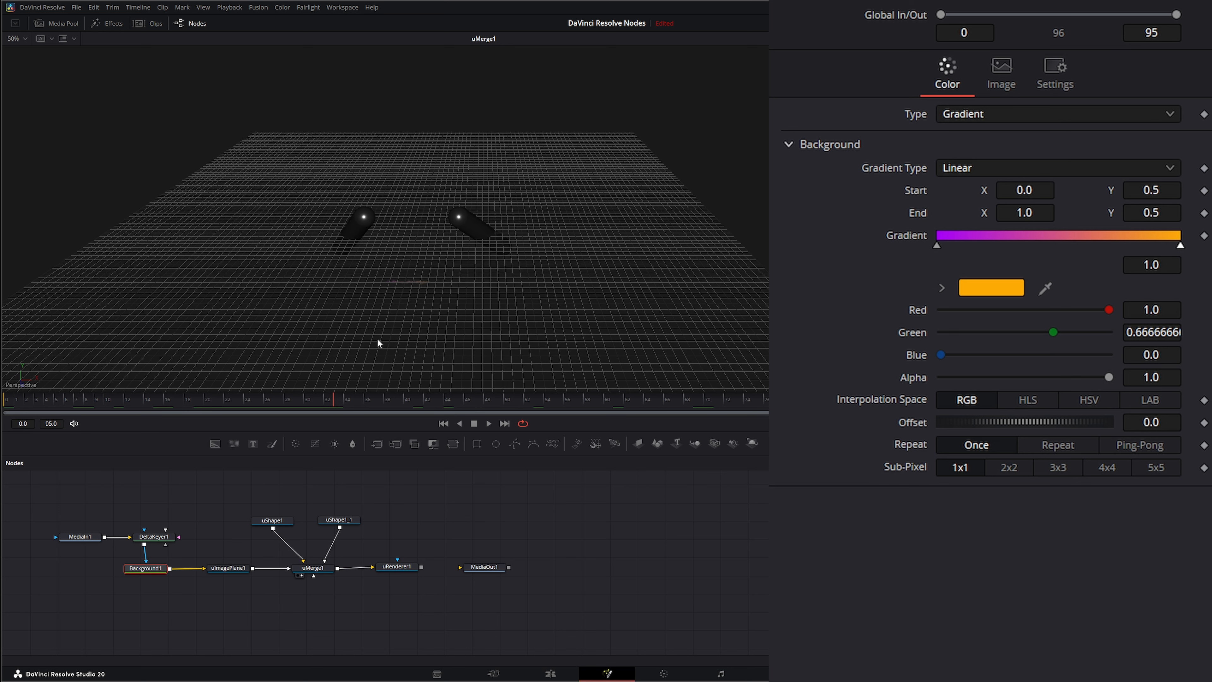
left_click(229, 569)
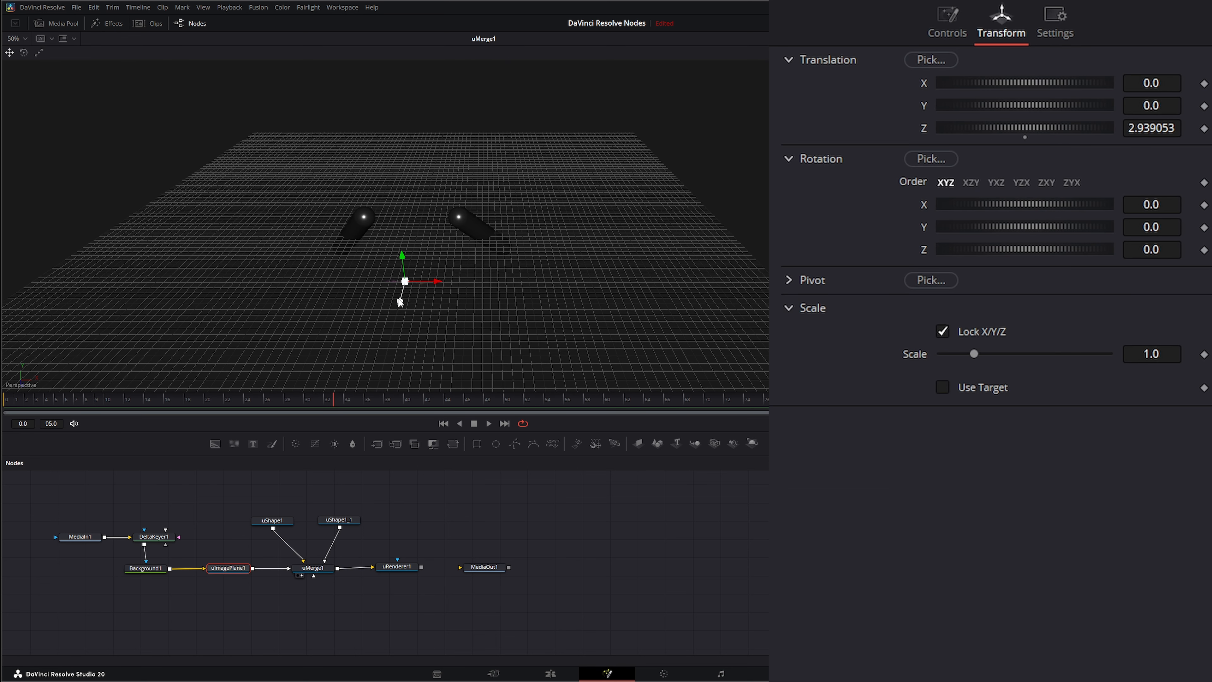
left_click_drag(400, 302, 415, 258)
right_click(422, 269)
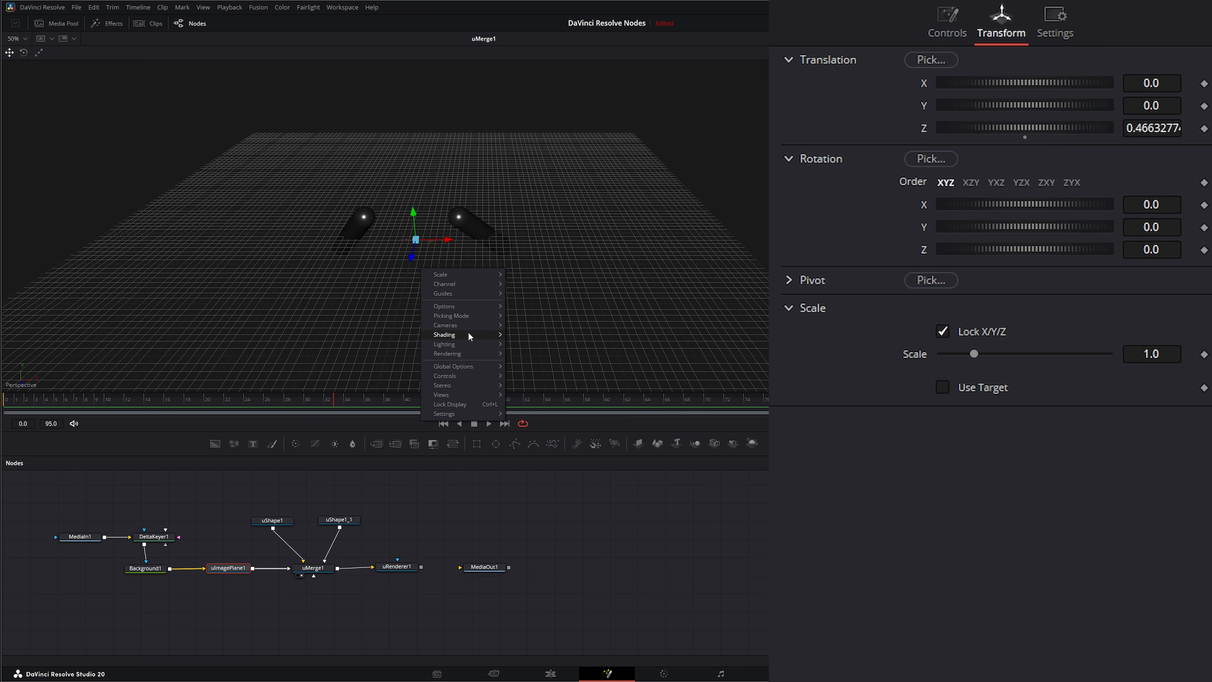
mouse_move(467, 329)
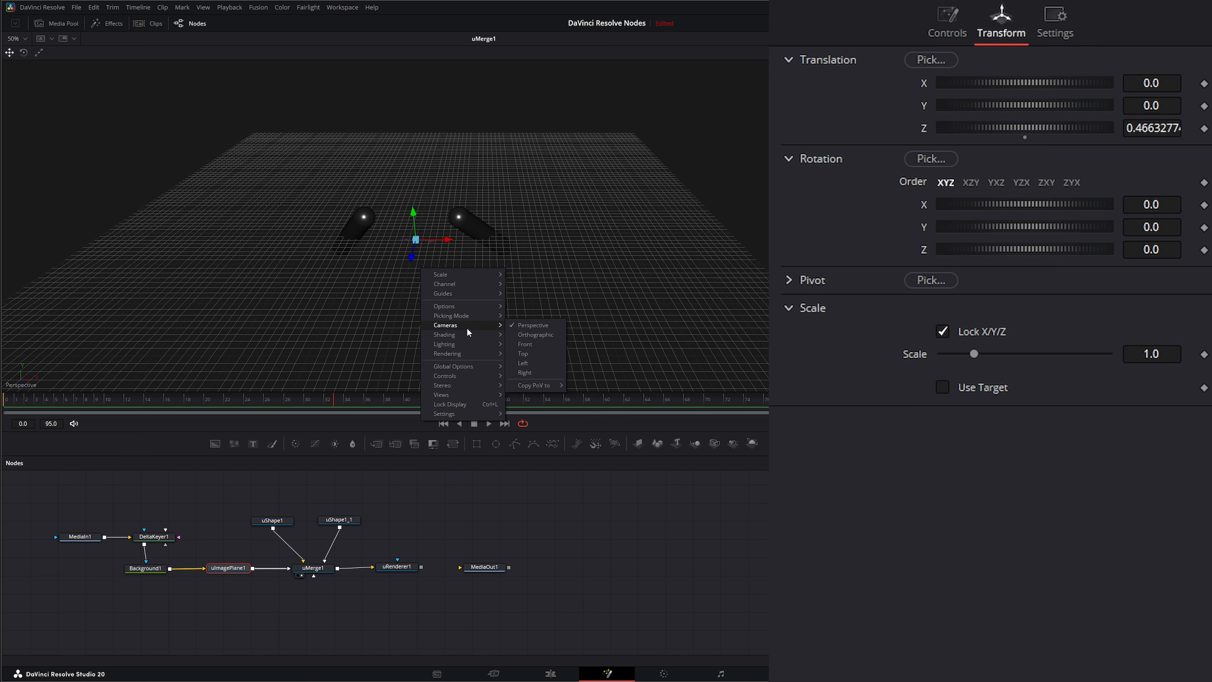
left_click(534, 350)
left_click_drag(432, 270, 432, 294)
left_click_drag(402, 569, 420, 285)
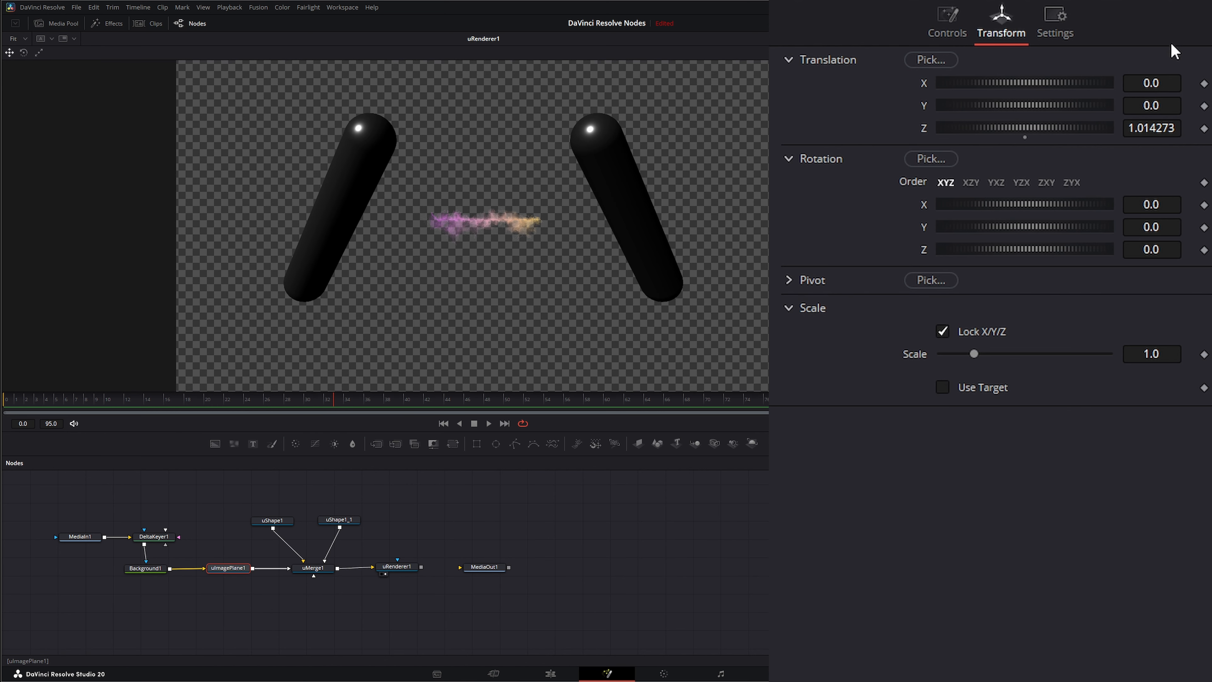
Step: Enlarge the image plane's size and raise its Y translation to 1.241 so the smoke sits between the capsule tops
left_click_drag(1028, 108, 1067, 99)
left_click(947, 24)
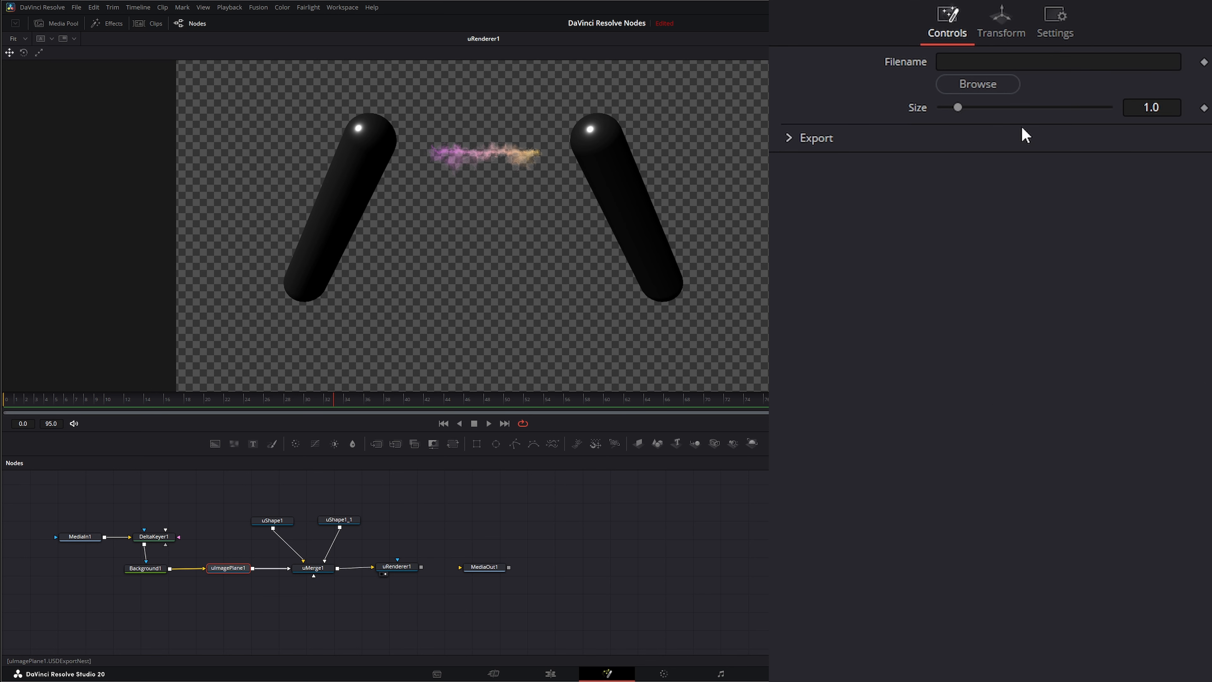
left_click_drag(961, 108, 981, 109)
left_click(1001, 17)
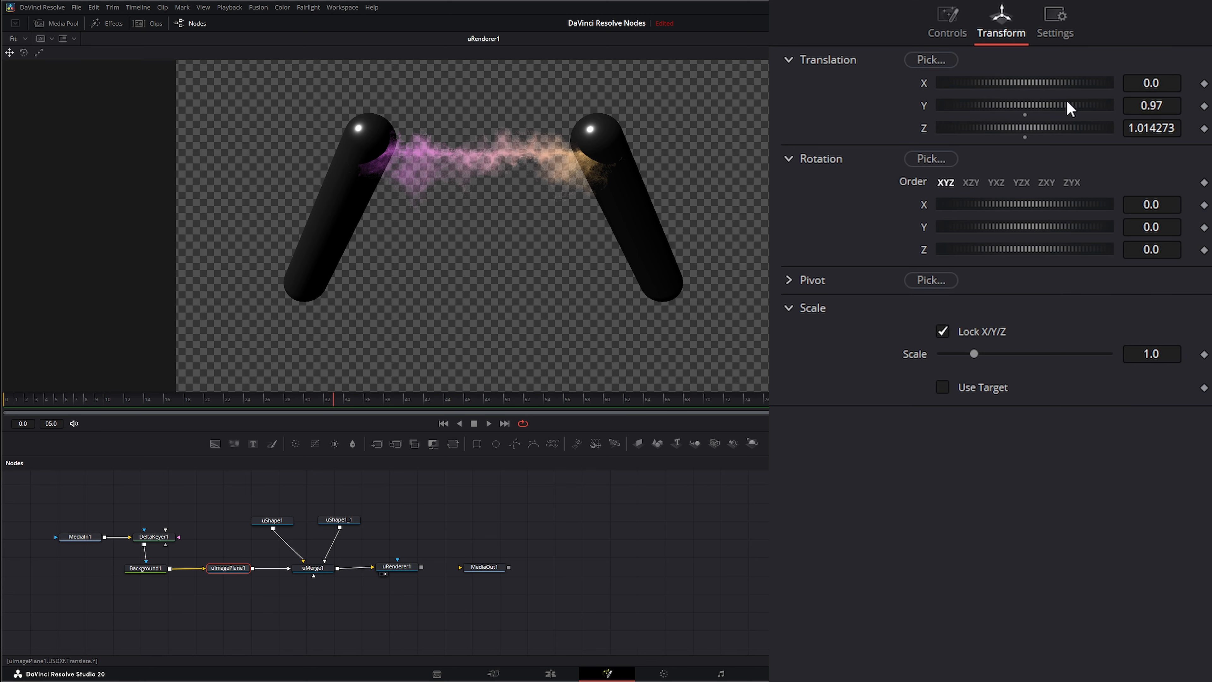
left_click_drag(1148, 105, 1194, 105)
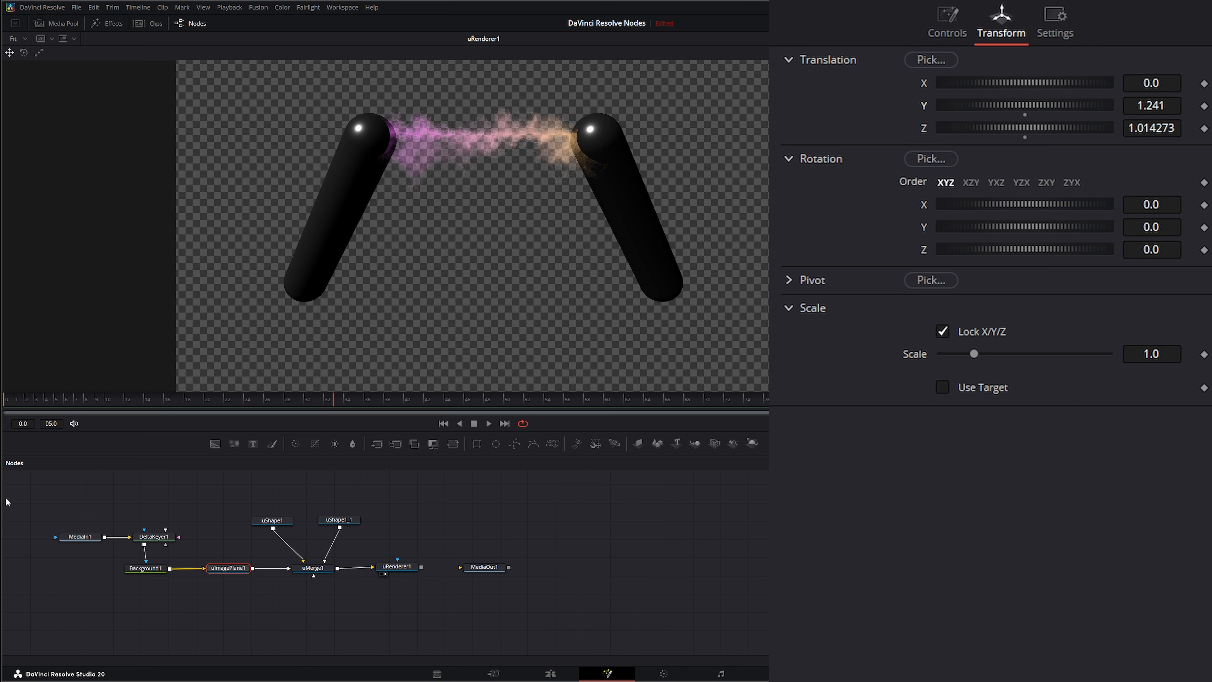
Step: Return to the first frame and nudge the image plane node into line between the Background and merge
left_click_drag(13, 491, 603, 608)
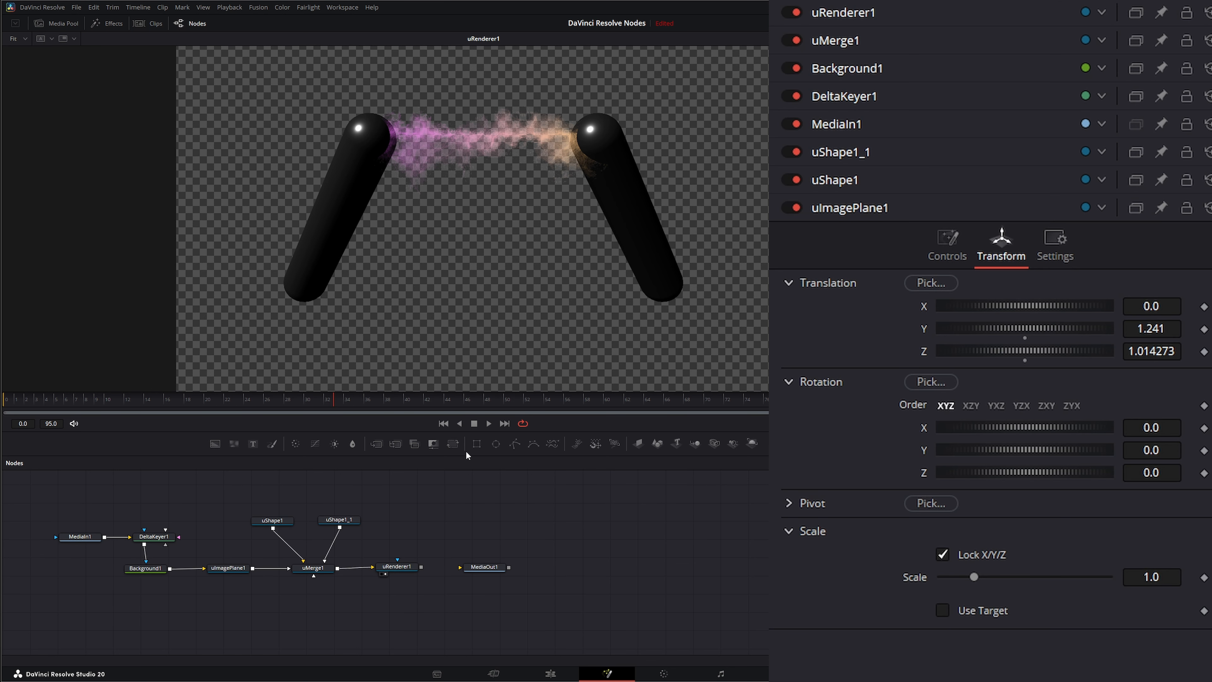
left_click(444, 424)
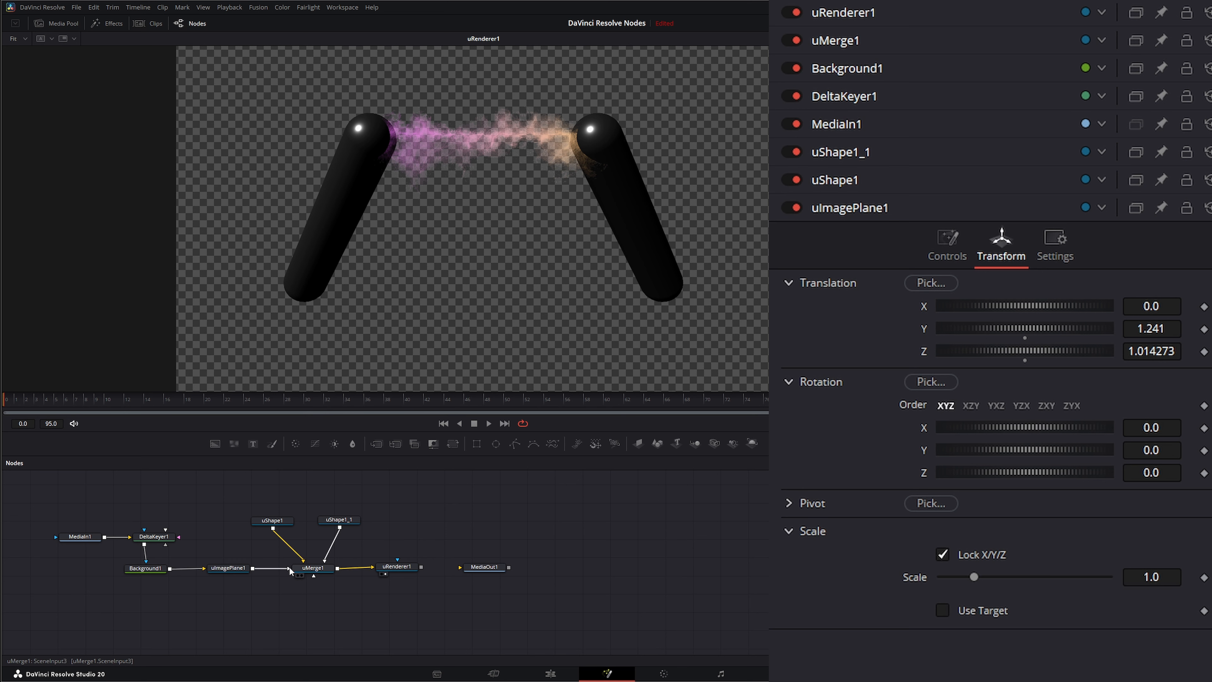
left_click_drag(216, 528, 267, 595)
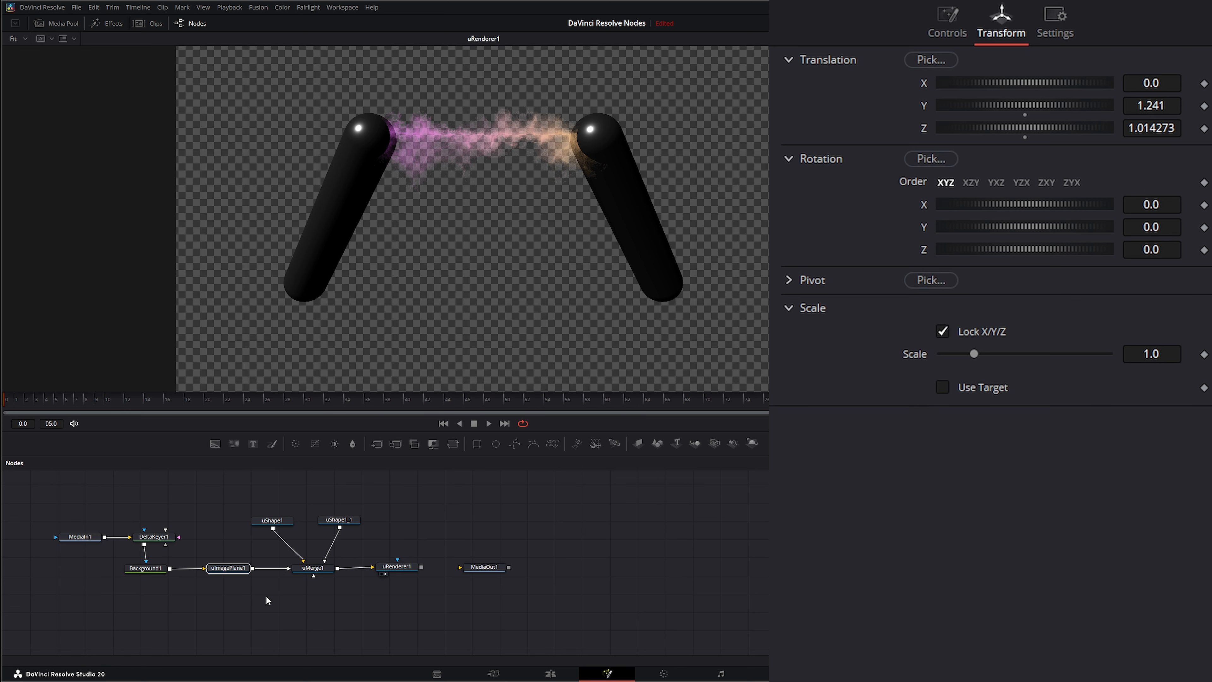
left_click_drag(204, 567, 238, 569)
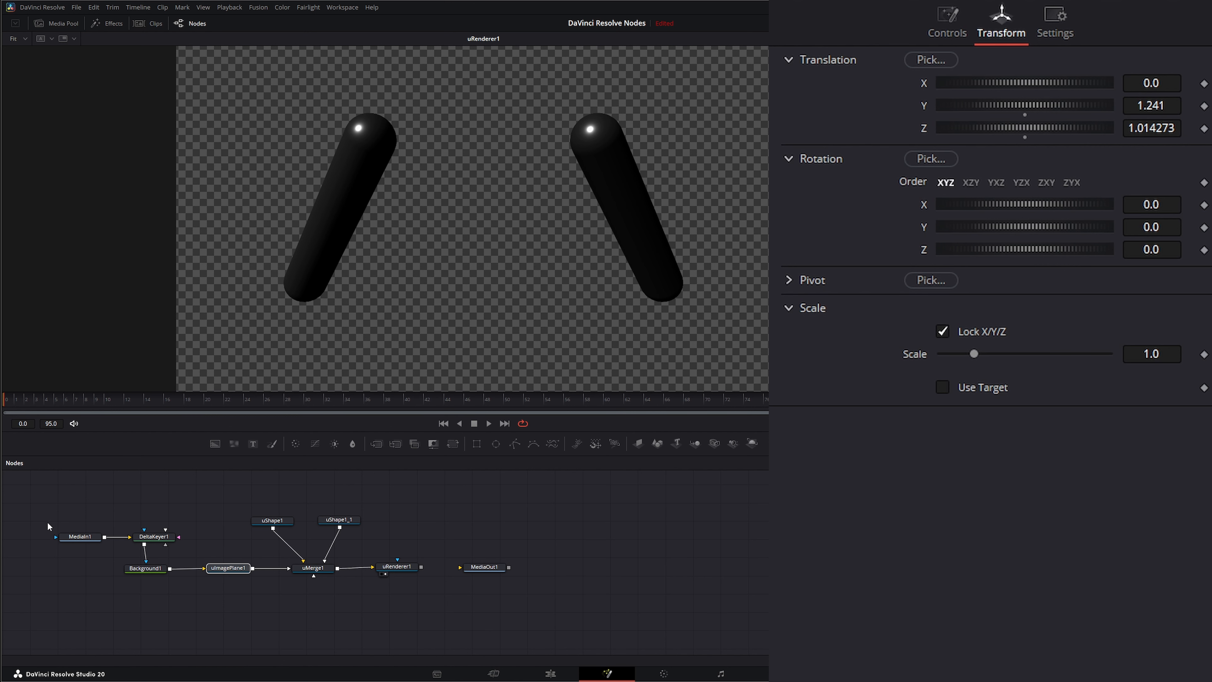
Step: Trim the smoke clip's in point to 24, set Hold First Frame to 96, and view the renderer output
left_click_drag(47, 521, 182, 548)
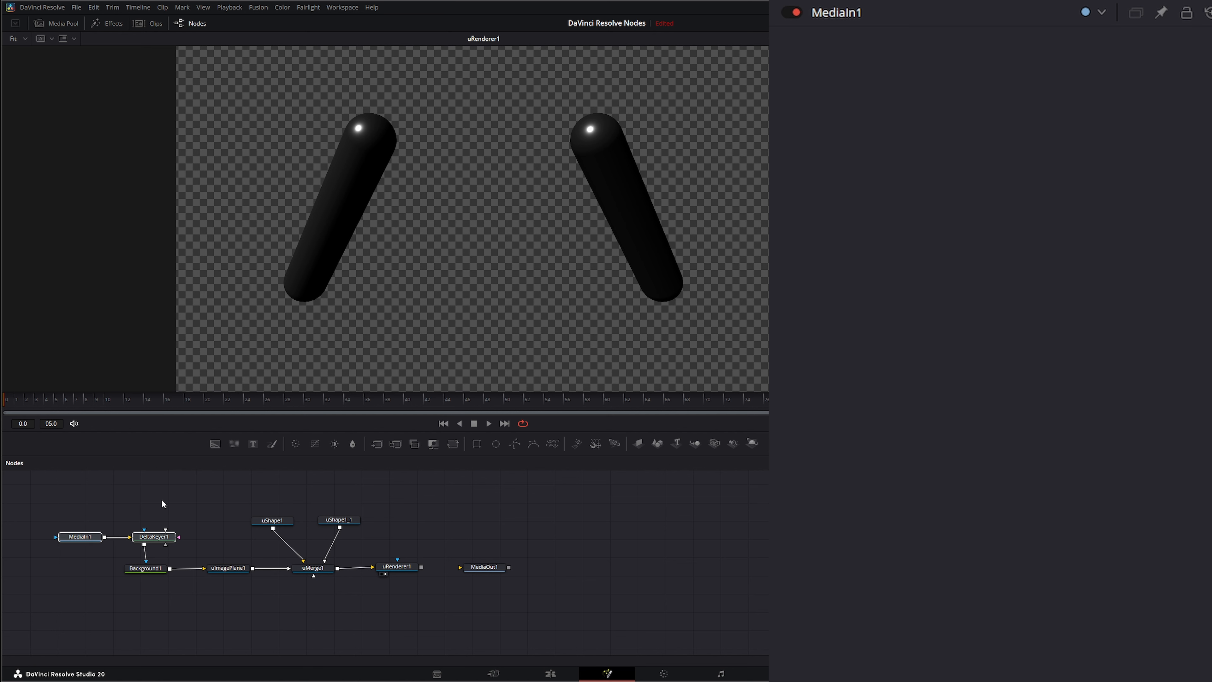
key("1")
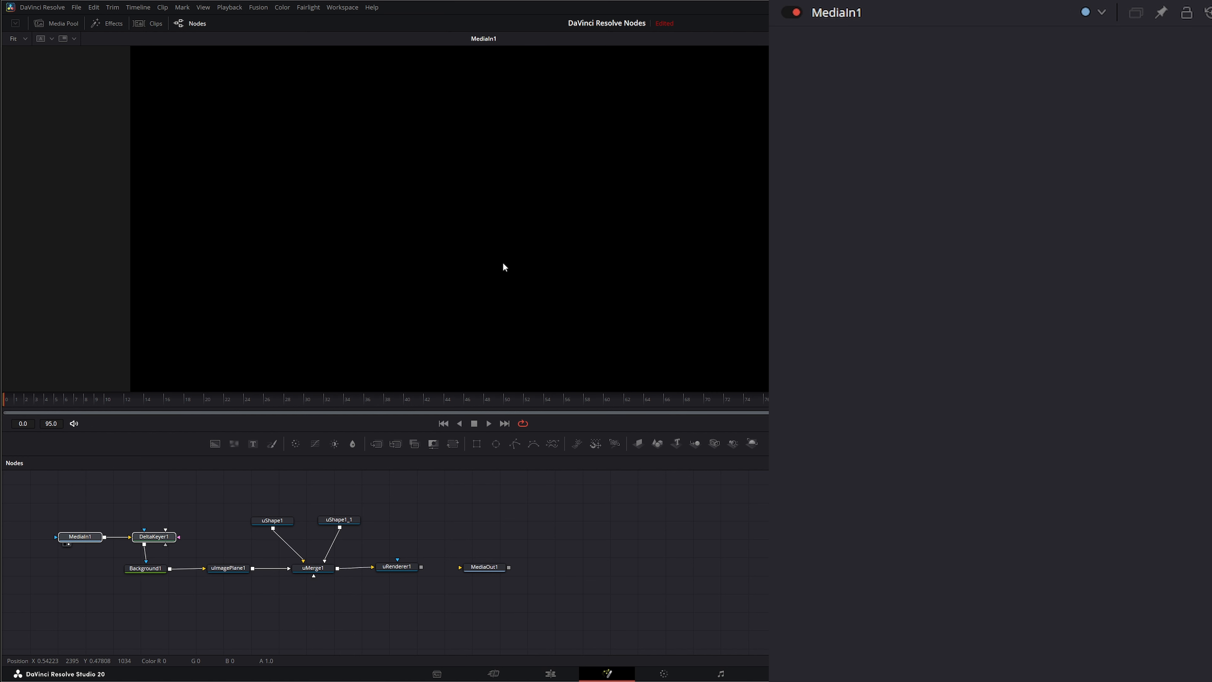
left_click(201, 569)
left_click(94, 531)
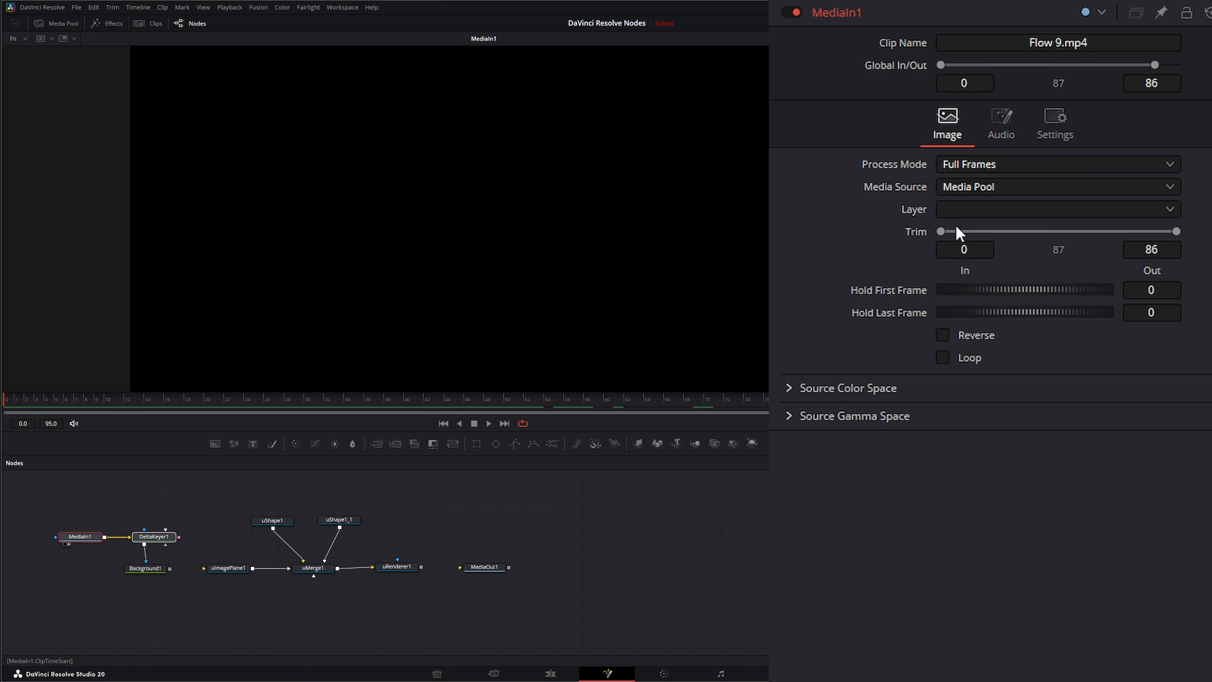
left_click_drag(942, 231, 1006, 230)
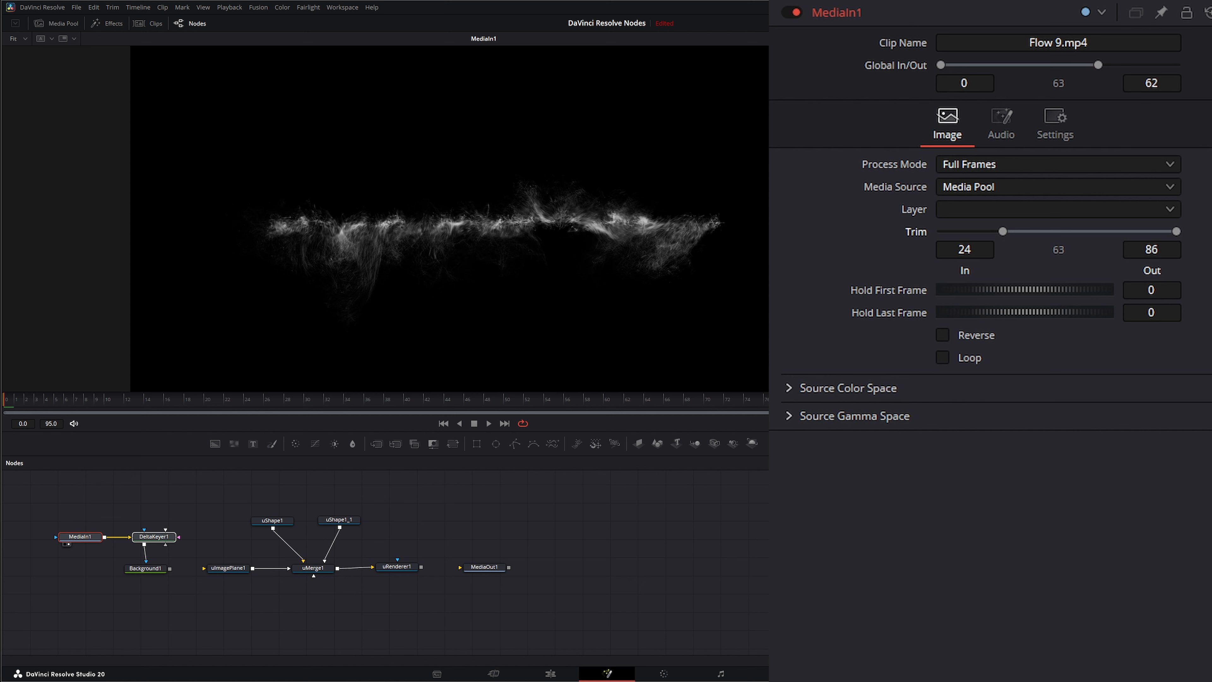
left_click(1165, 290)
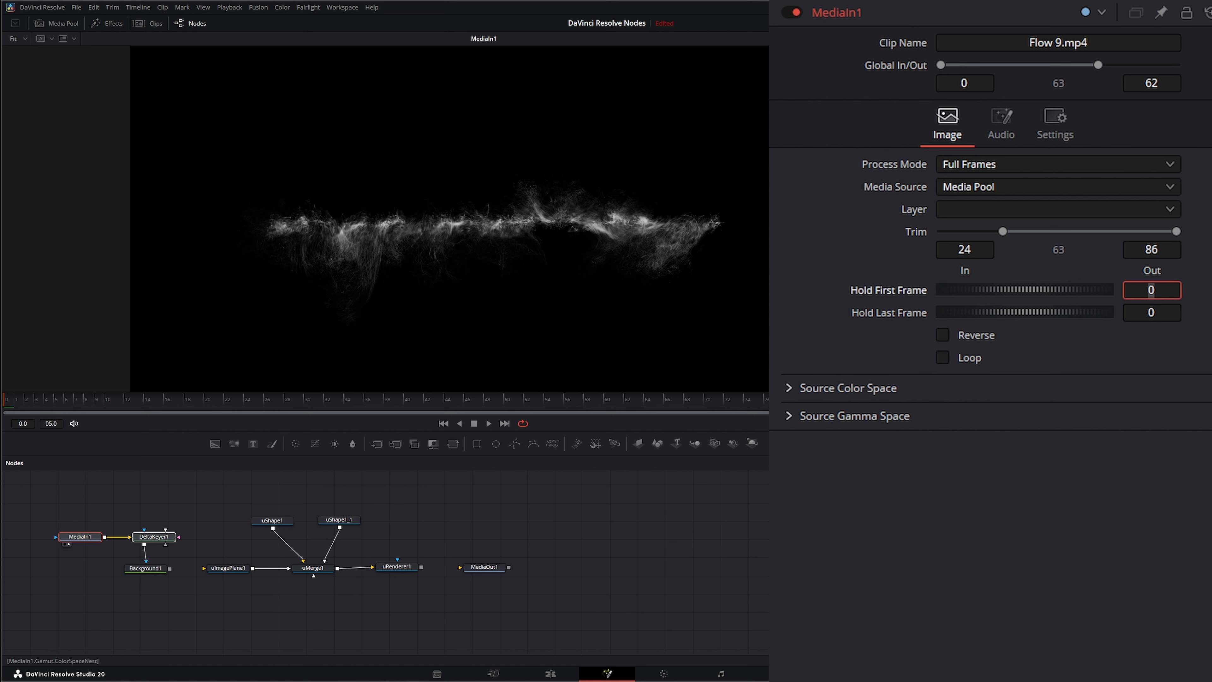
type("96")
key("Tab")
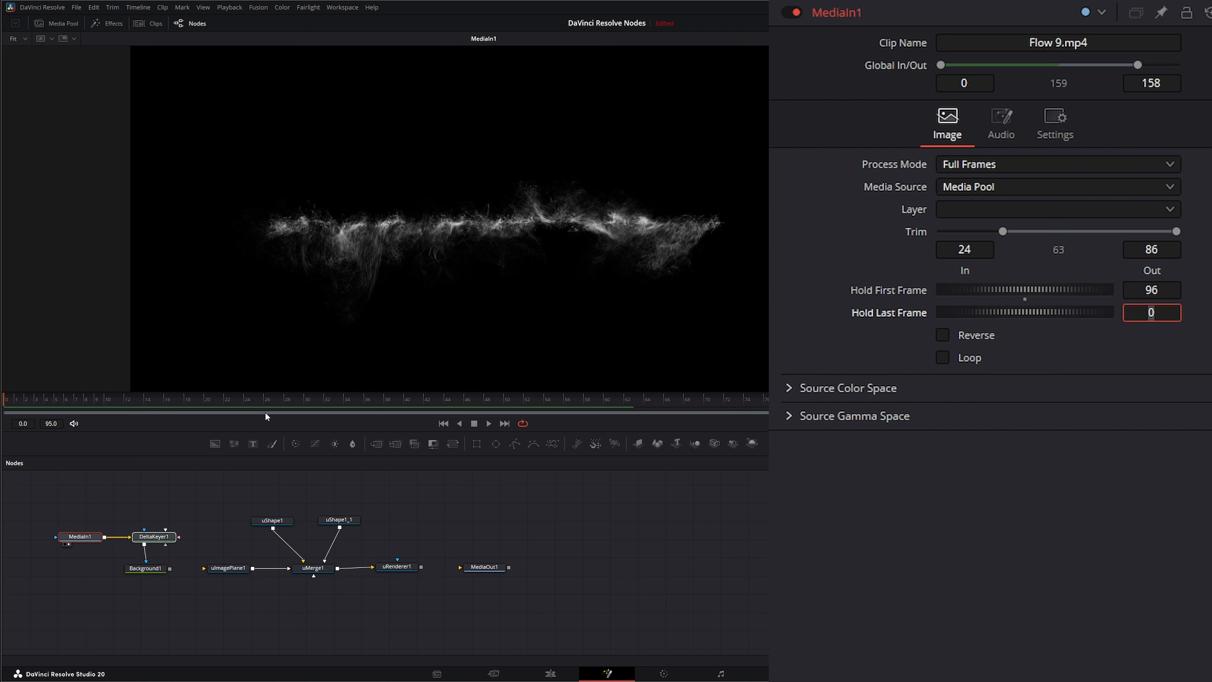
left_click_drag(201, 401, 43, 436)
left_click_drag(398, 567, 414, 321)
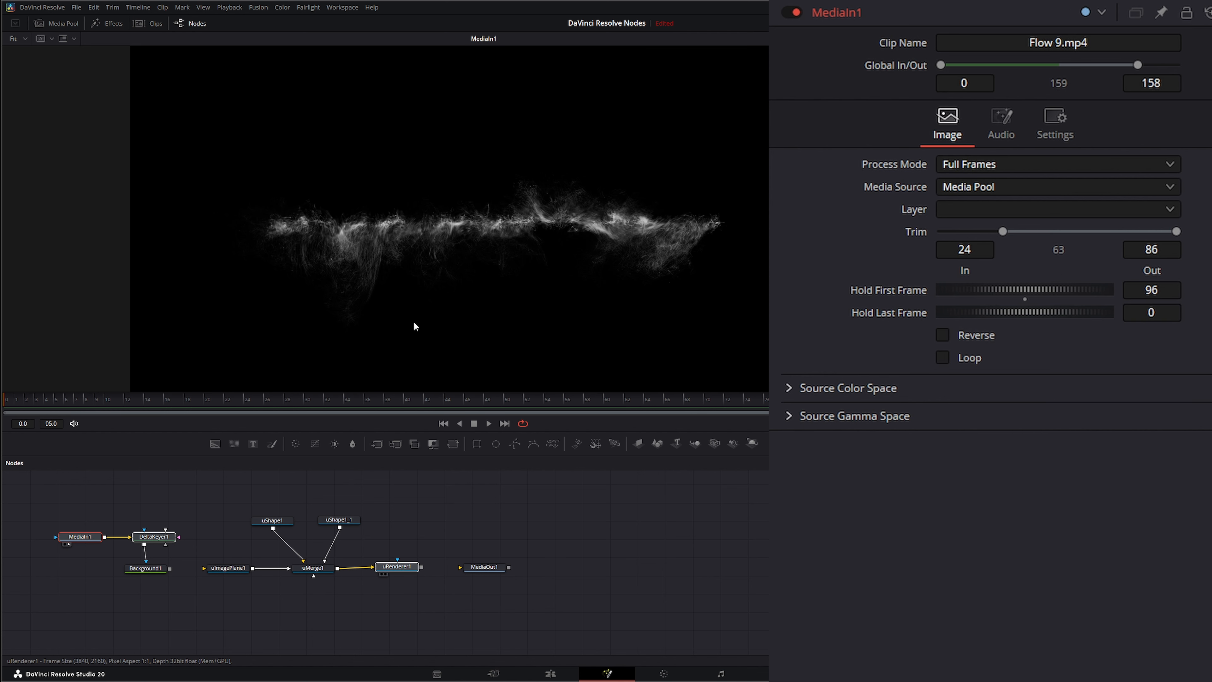
Step: Connect the Background node to the image plane's input and return the playhead to the first frame
left_click_drag(212, 570, 170, 568)
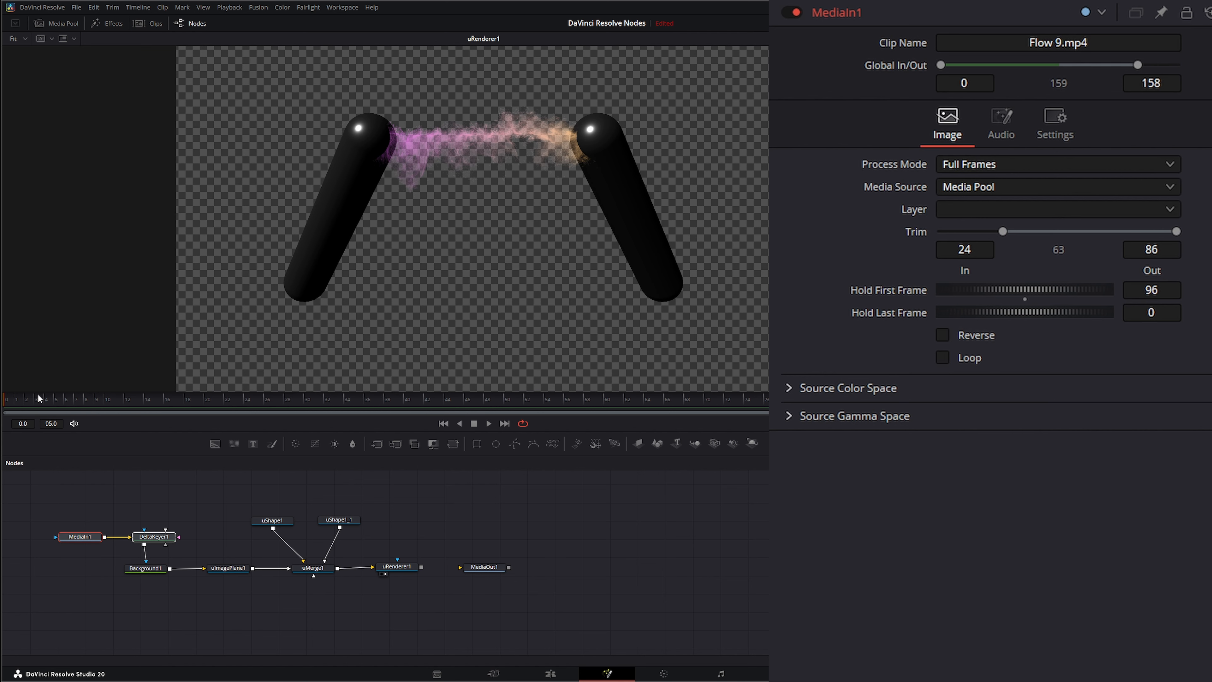
left_click(373, 399)
left_click(57, 402)
left_click_drag(596, 401, 2, 406)
Step: Rearrange the image plane, DeltaKeyer and MediaIn nodes into a tidy row beside the Background node
left_click_drag(235, 569, 219, 568)
left_click(218, 567)
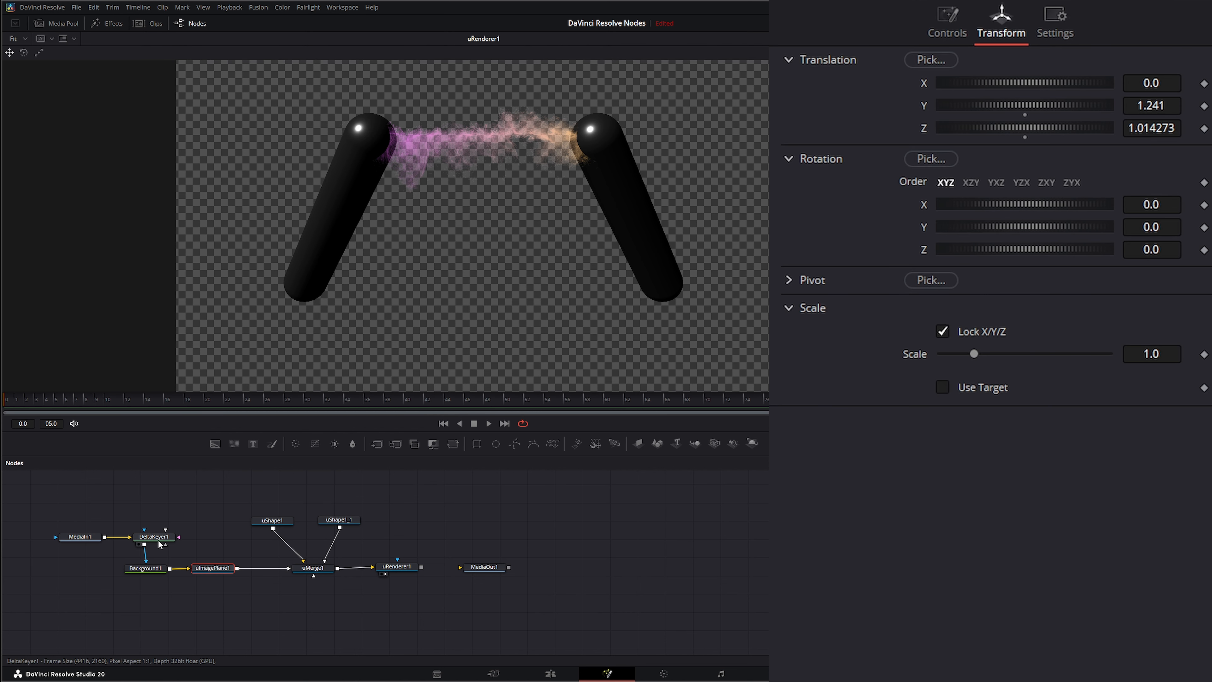
left_click_drag(158, 539, 181, 536)
left_click_drag(95, 536, 119, 537)
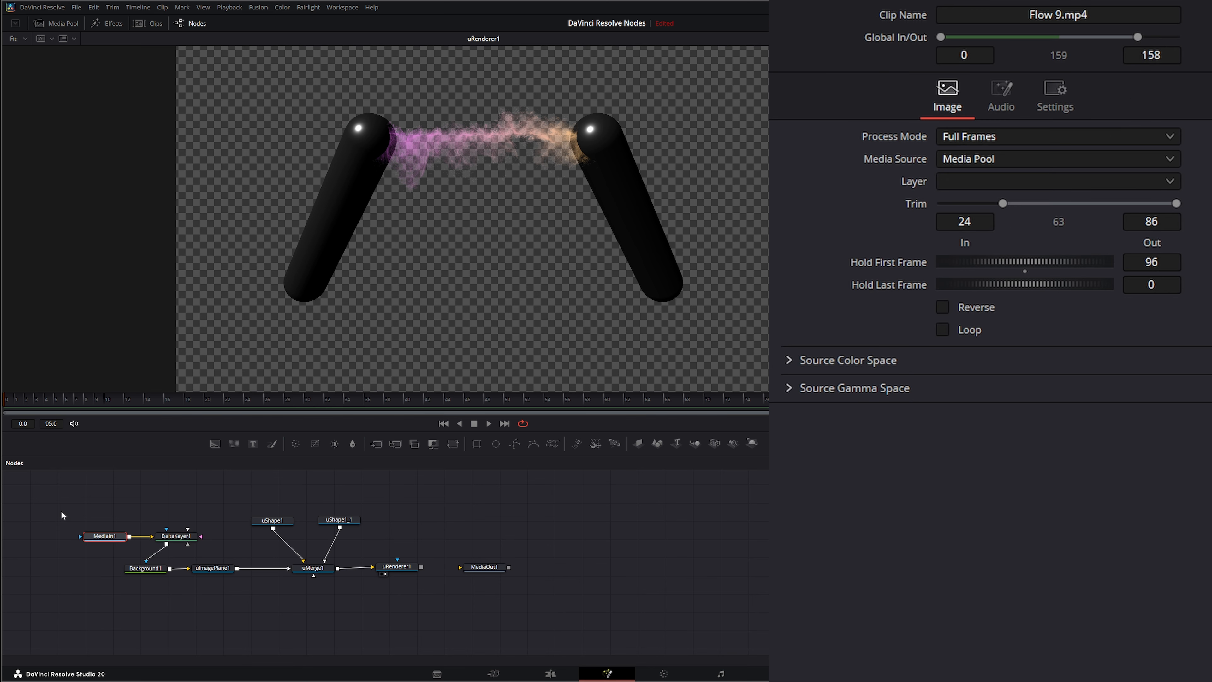
Step: Group the MediaIn, DeltaKeyer, Background and image plane nodes and rename the group Example_Electric
left_click_drag(58, 509, 228, 593)
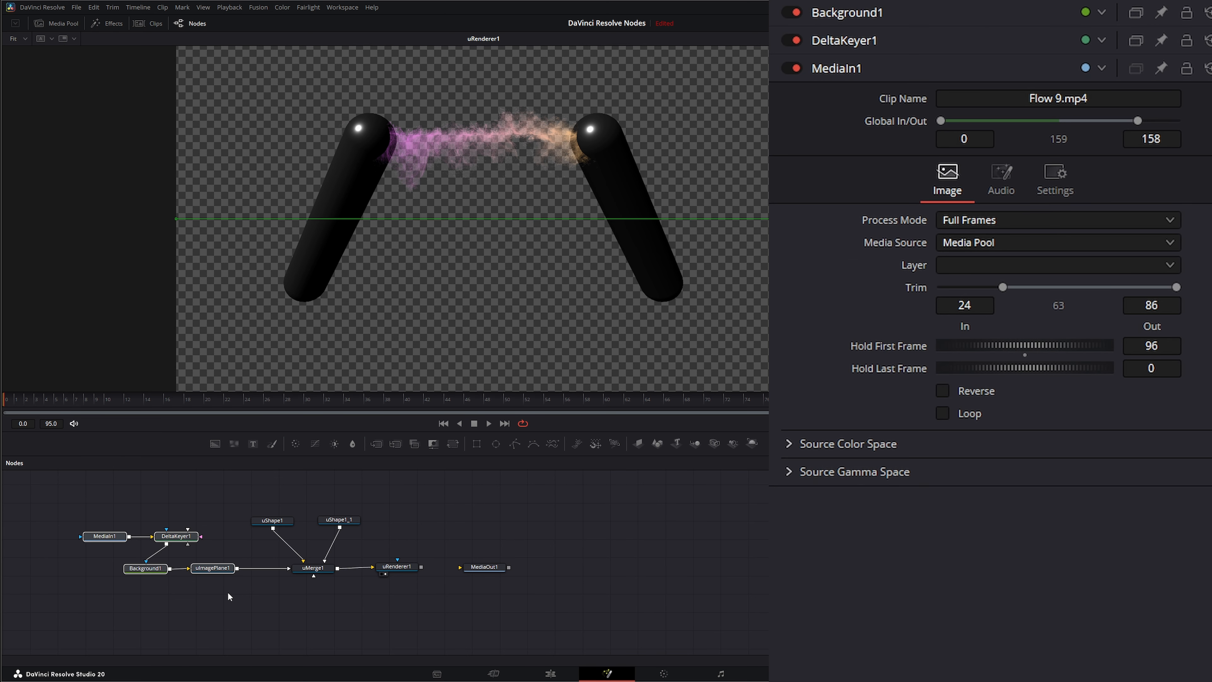
key("ctrl+g")
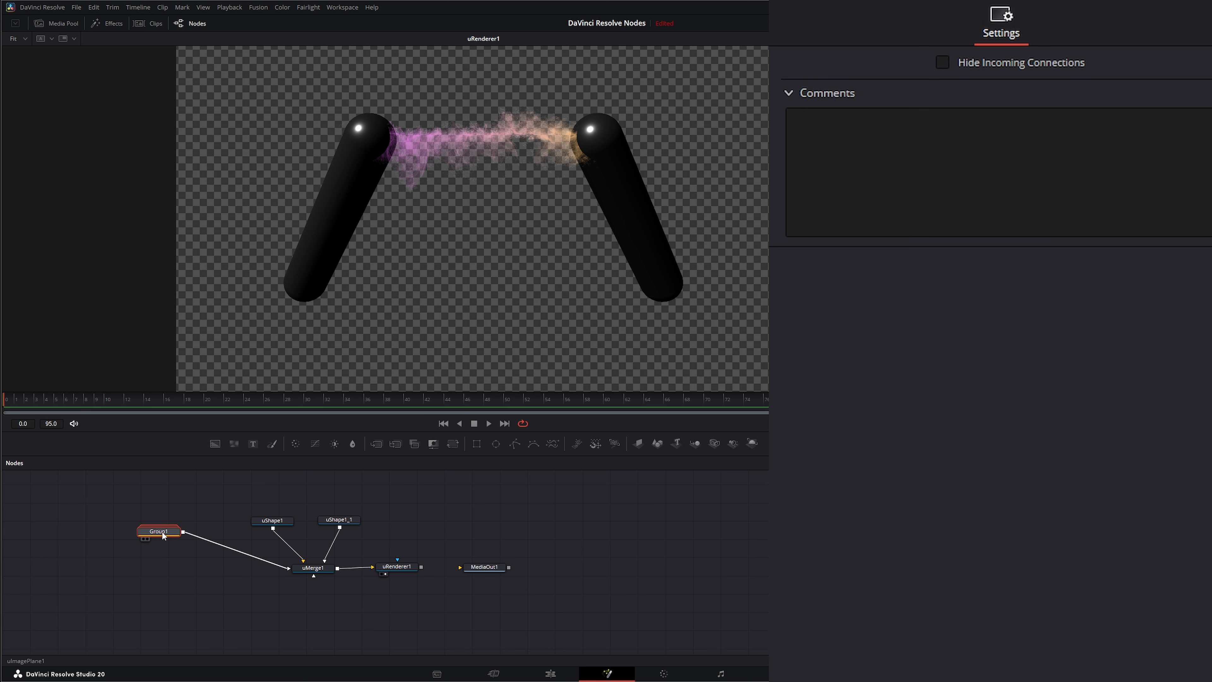
key("F2")
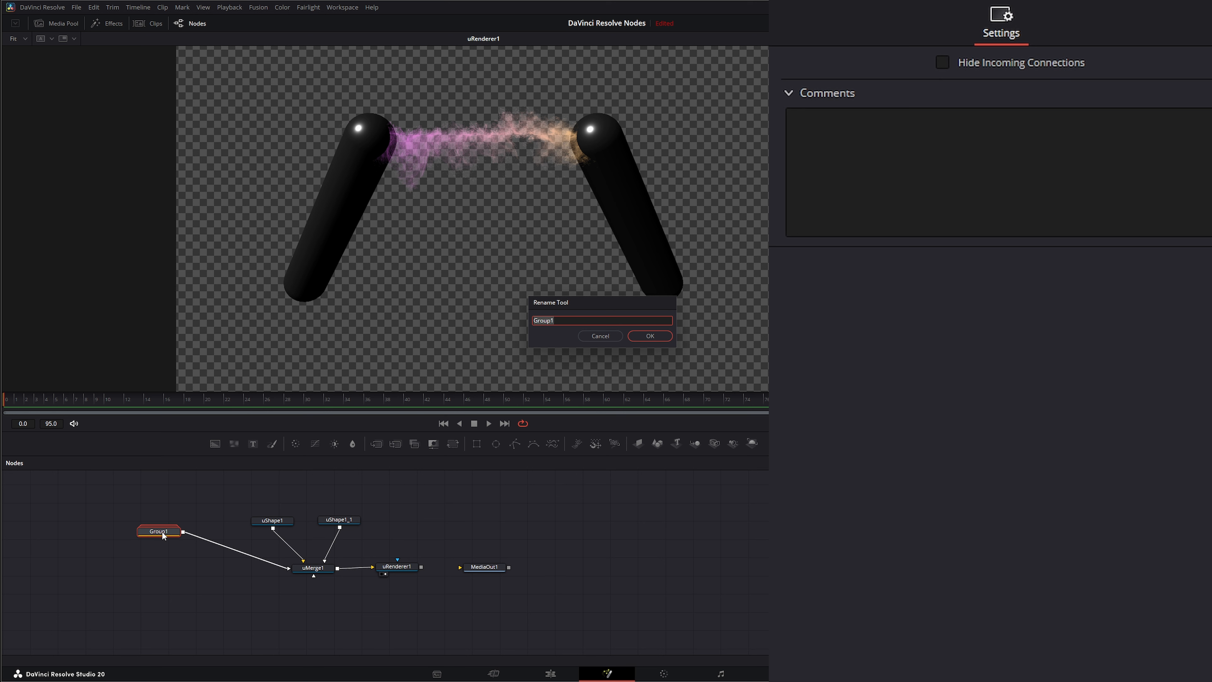
type("Ex")
type("ample_Electr")
key("Return")
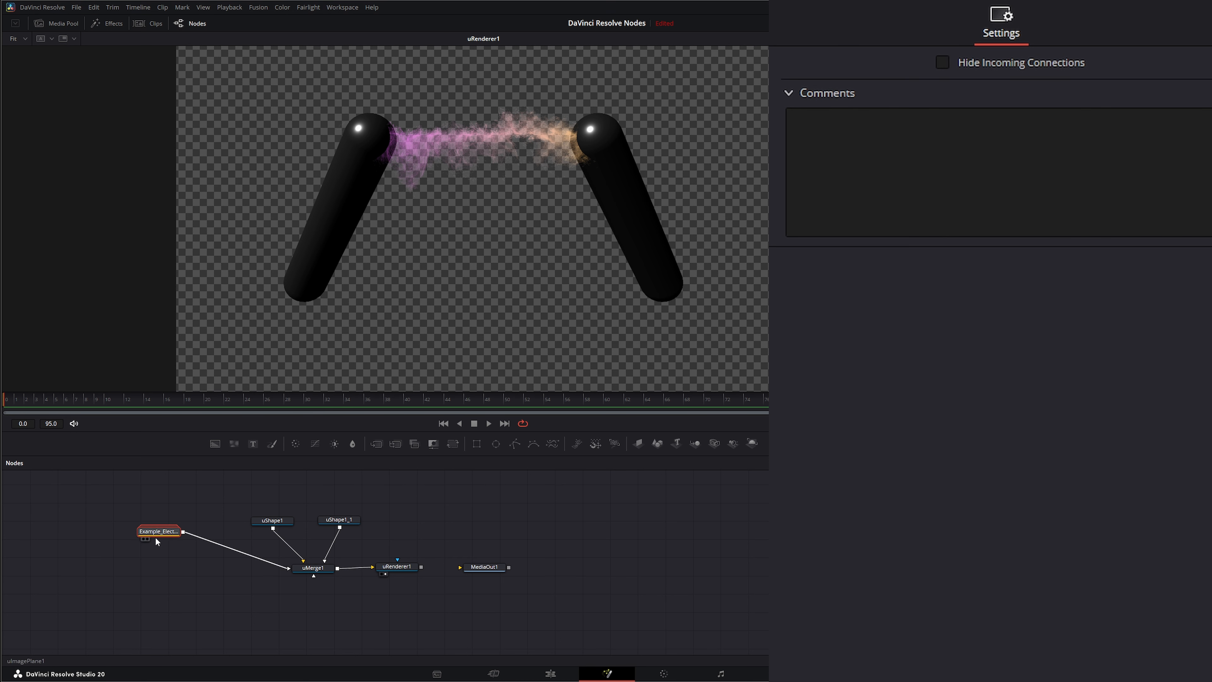
Step: Move the Example_Electric group node lower in the flow and add the comment DELETE to it
left_click_drag(155, 537, 199, 597)
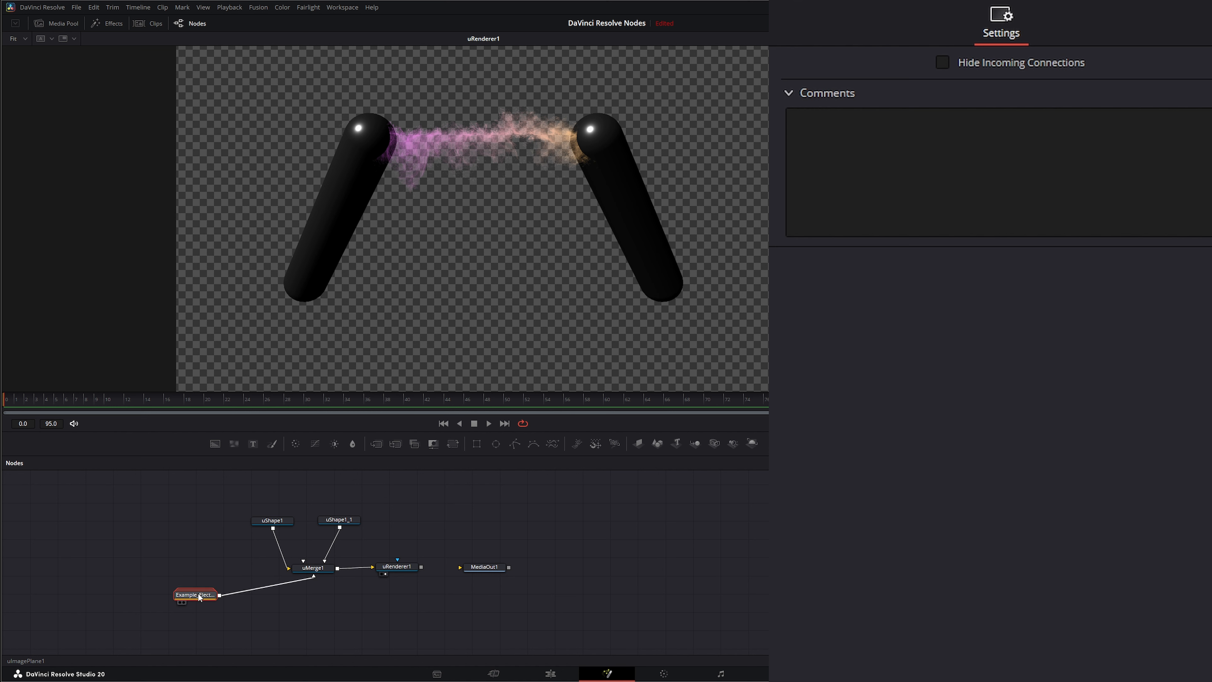
left_click(891, 153)
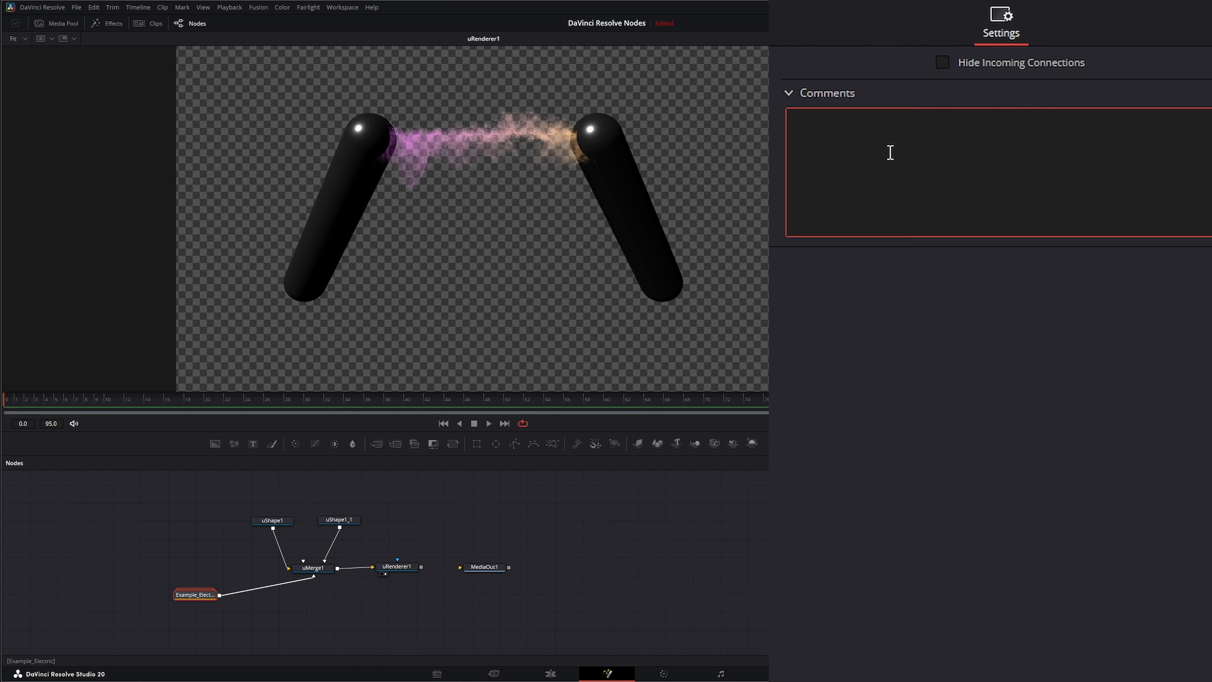
type("DELETE")
left_click_drag(155, 561, 230, 633)
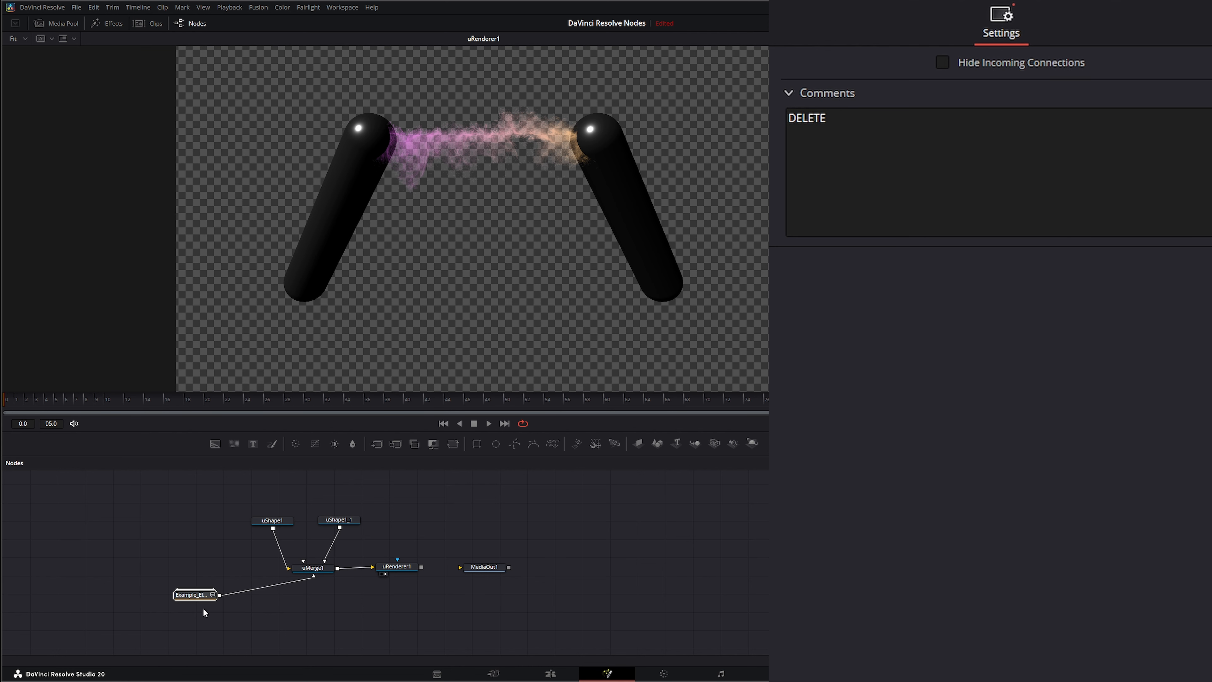
Step: Expand the Example_Electric group and select the image plane node inside it
mouse_move(200, 594)
left_mouse_down()
mouse_move(313, 621)
mouse_move(180, 586)
left_mouse_up()
double_click(180, 588)
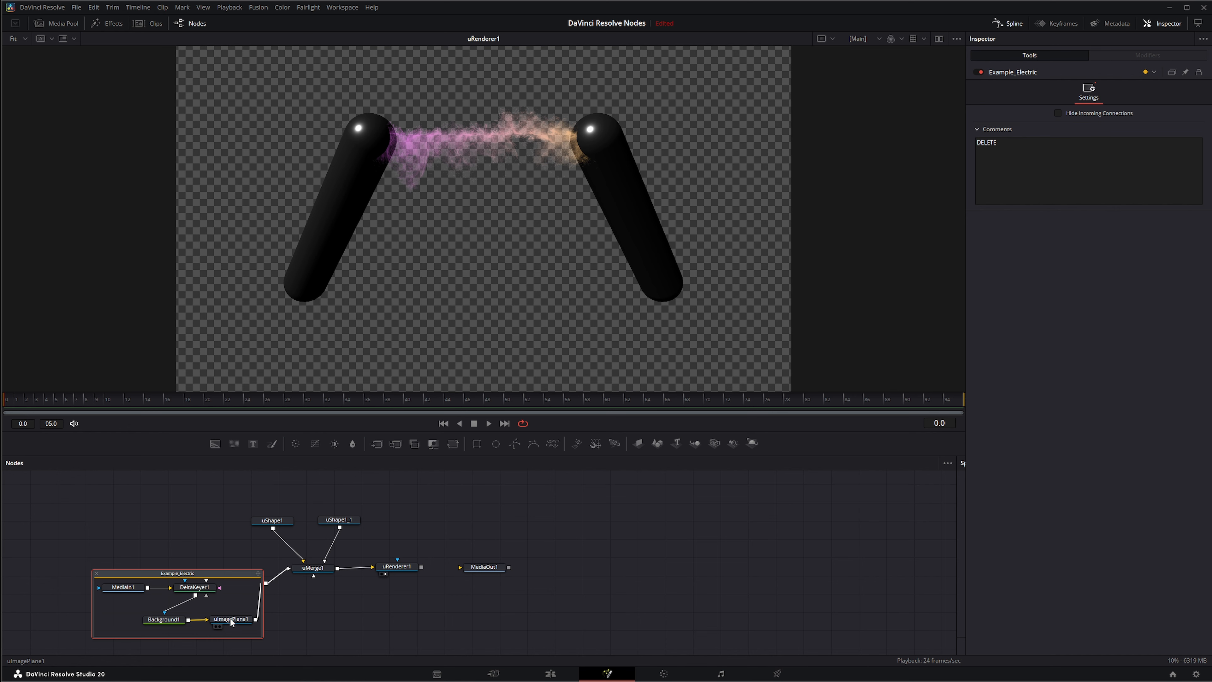
left_click(230, 620)
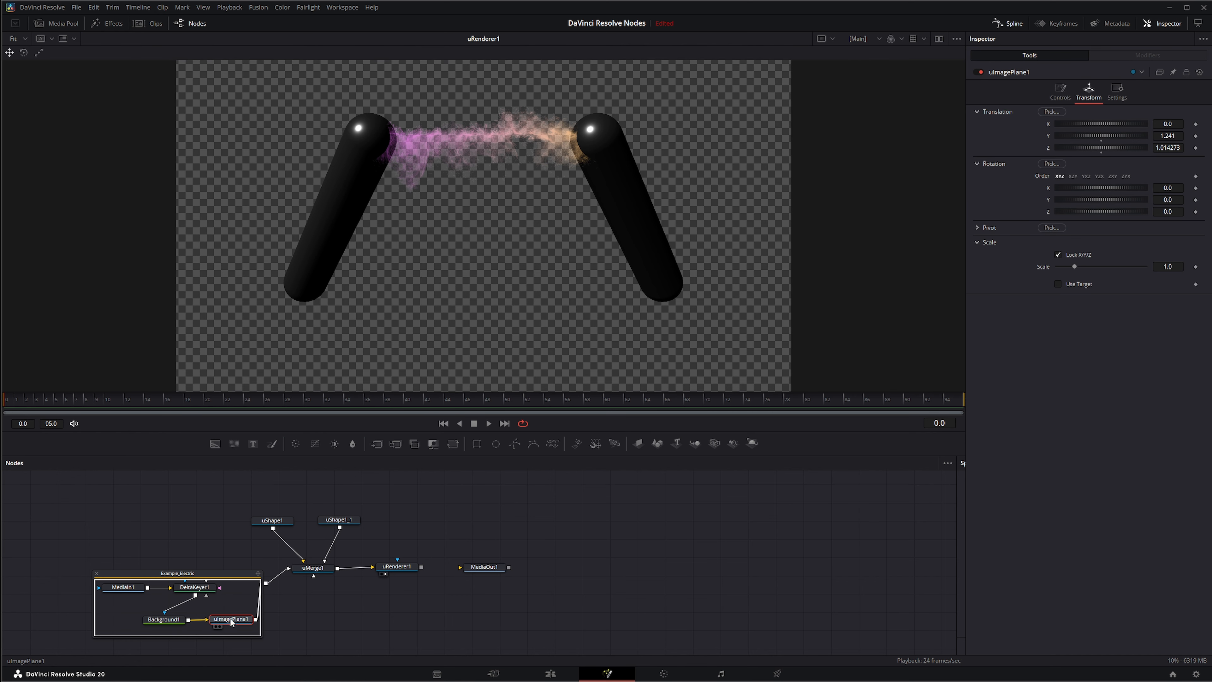